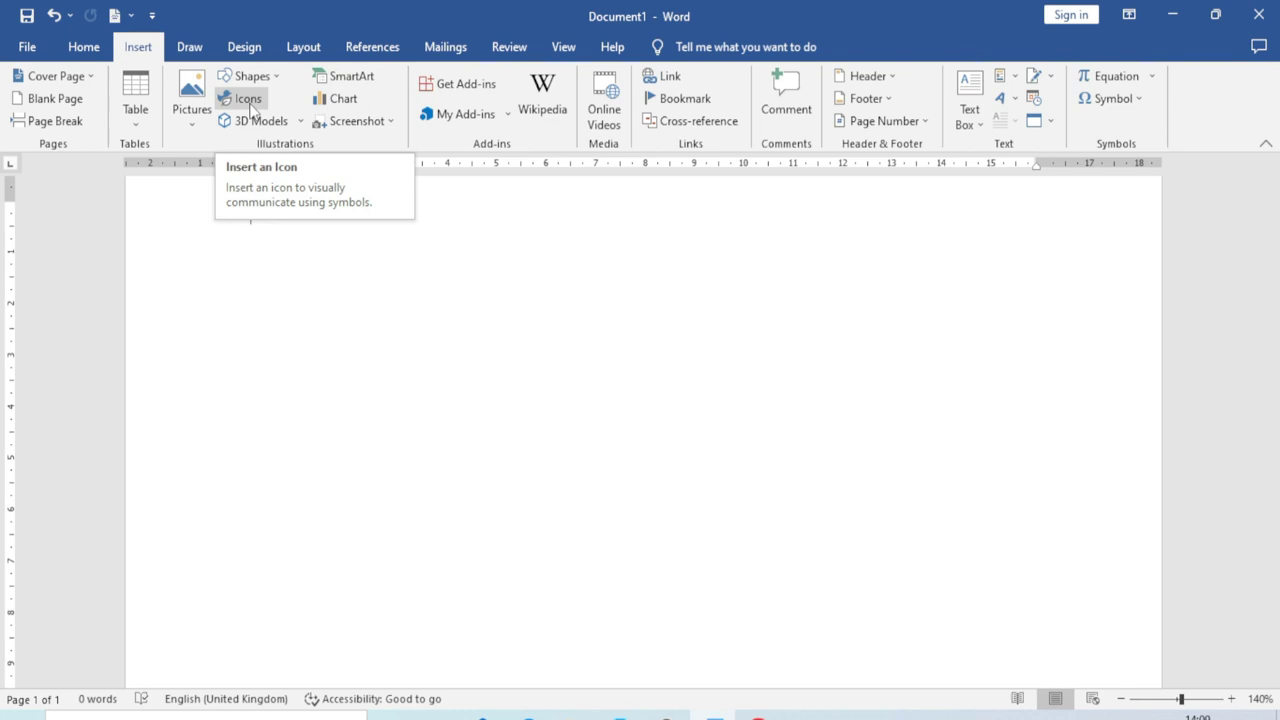
Step: Open the Insert Icons library, which shows the Accessibility and Analytics icon sets
click(245, 105)
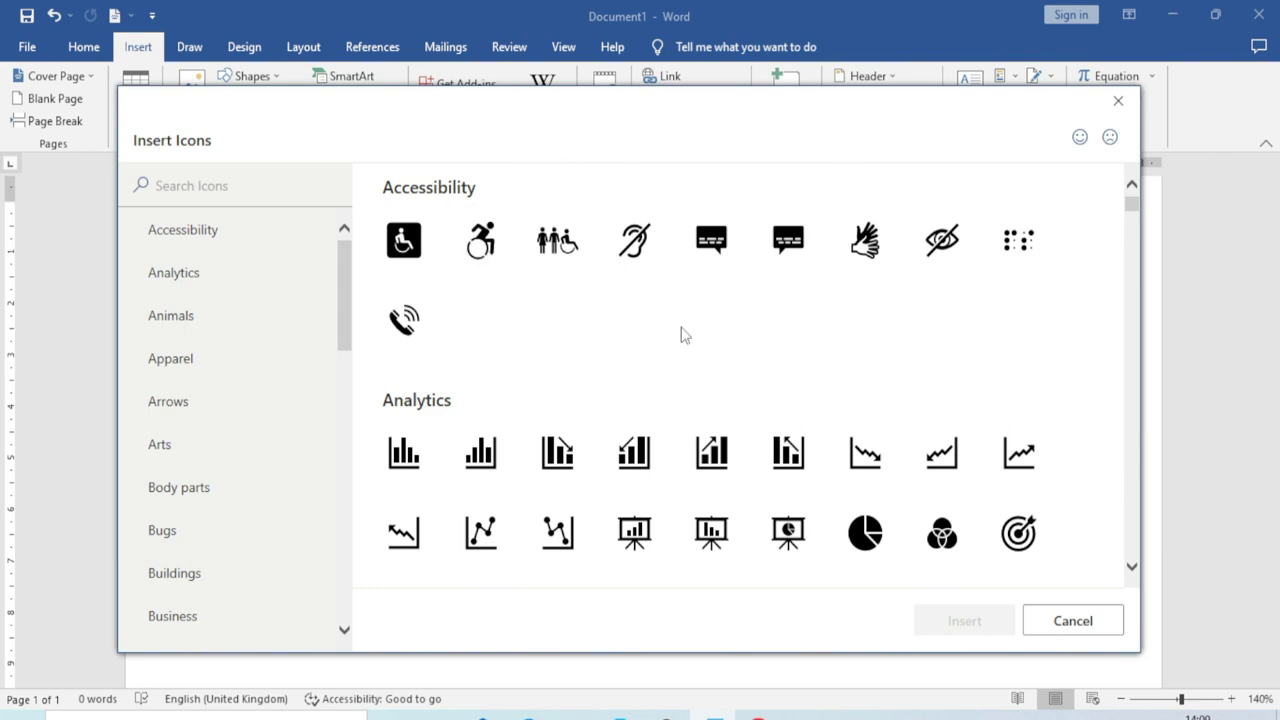
mouse_move(1130, 207)
mouse_down()
mouse_move(1133, 250)
mouse_move(1131, 203)
mouse_up()
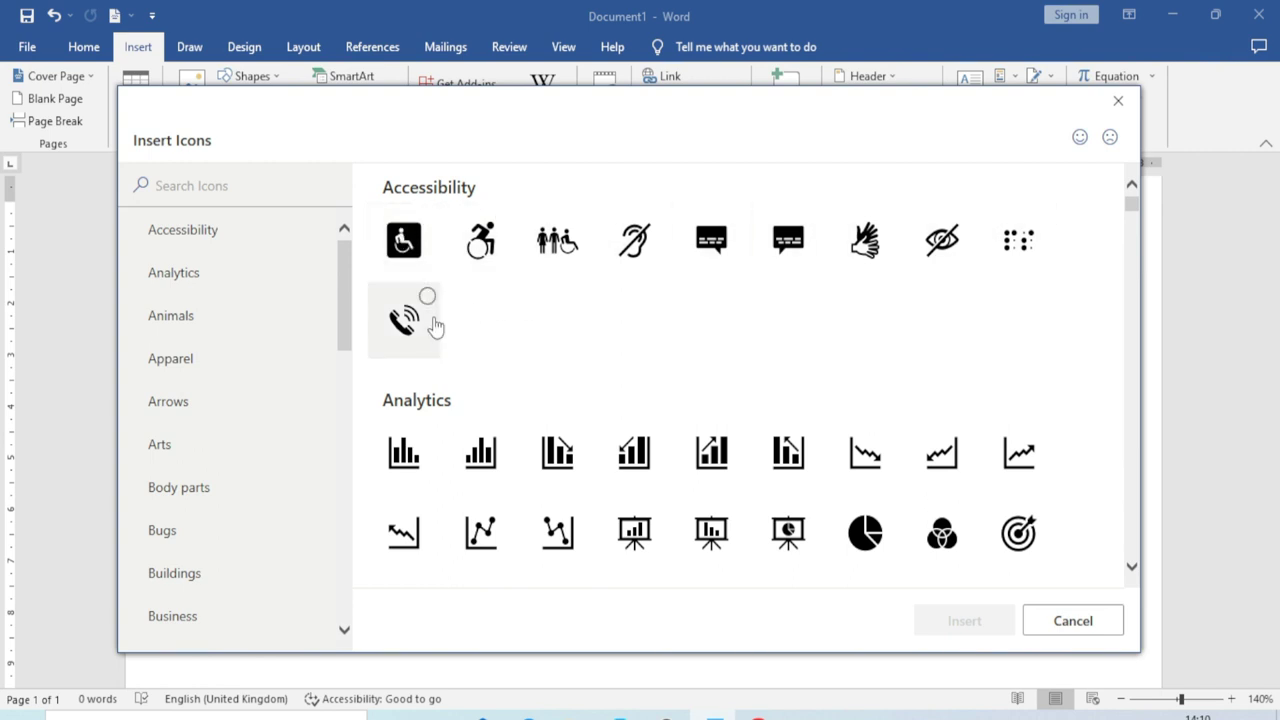
Step: Browse the Analytics, Animals, Body parts, Business, Celebration and Commerce icon categories
click(215, 278)
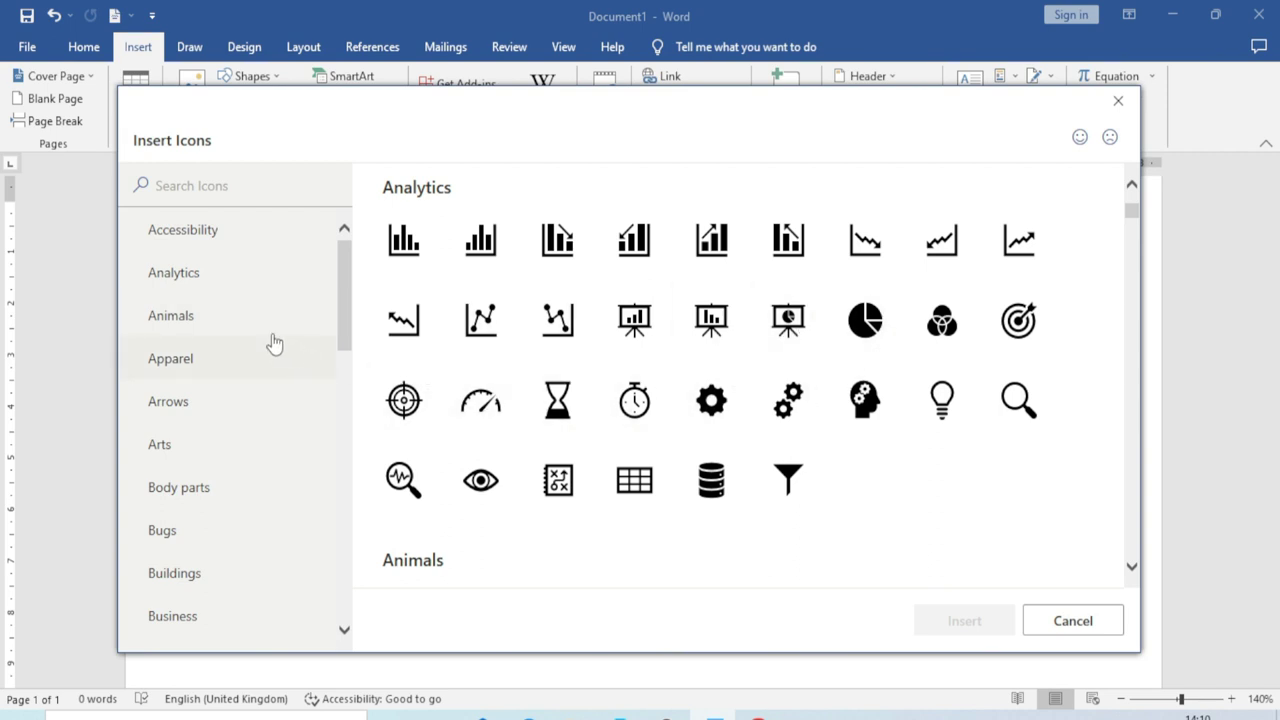
click(207, 318)
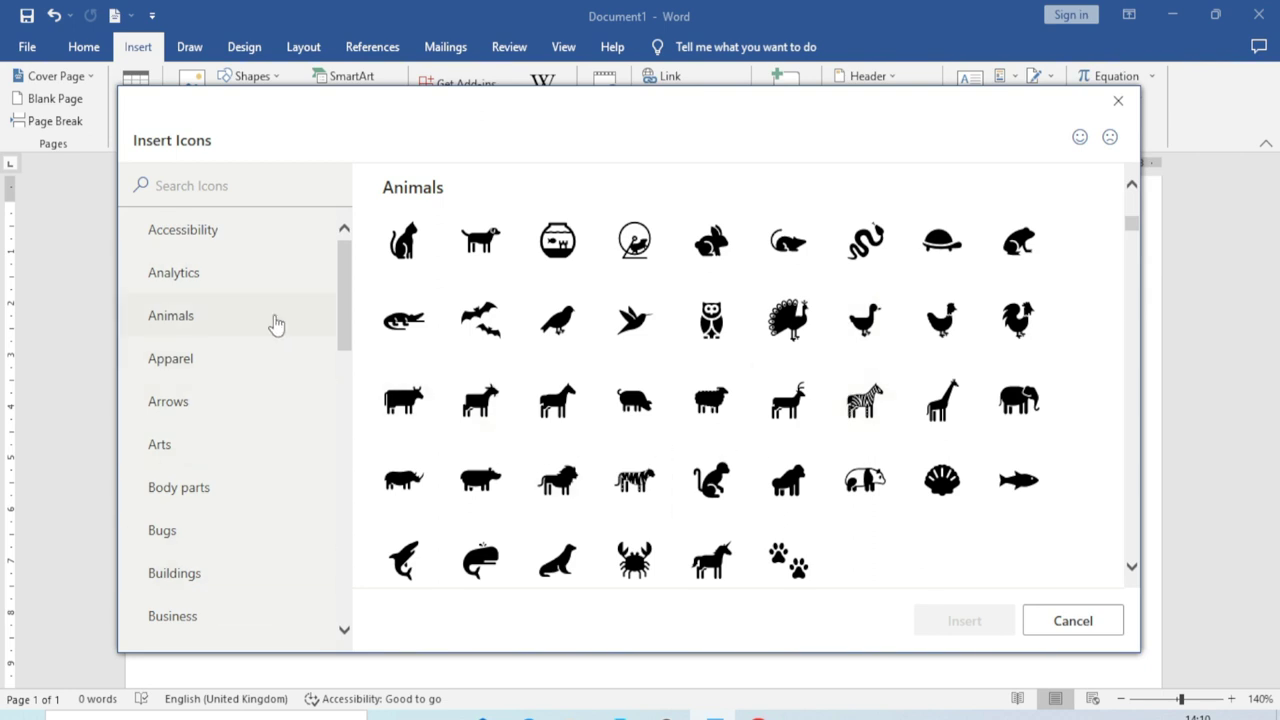
drag(348, 292, 336, 348)
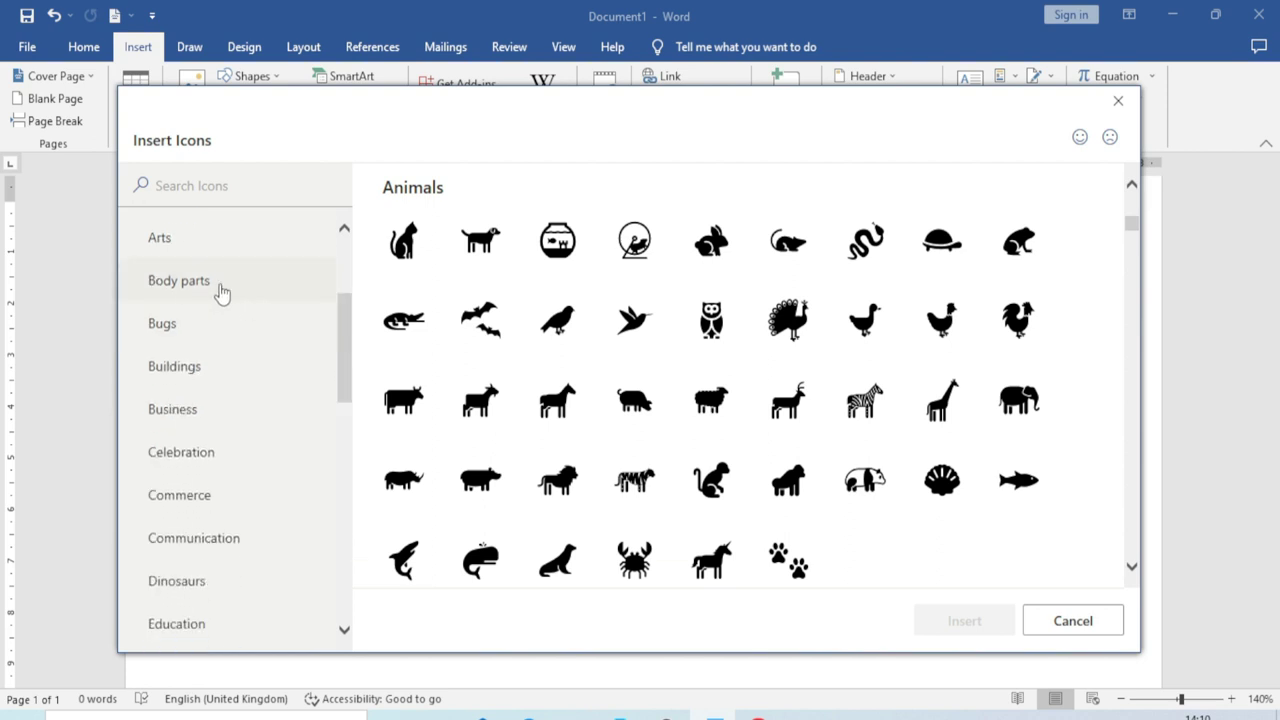
click(220, 288)
click(205, 410)
click(199, 458)
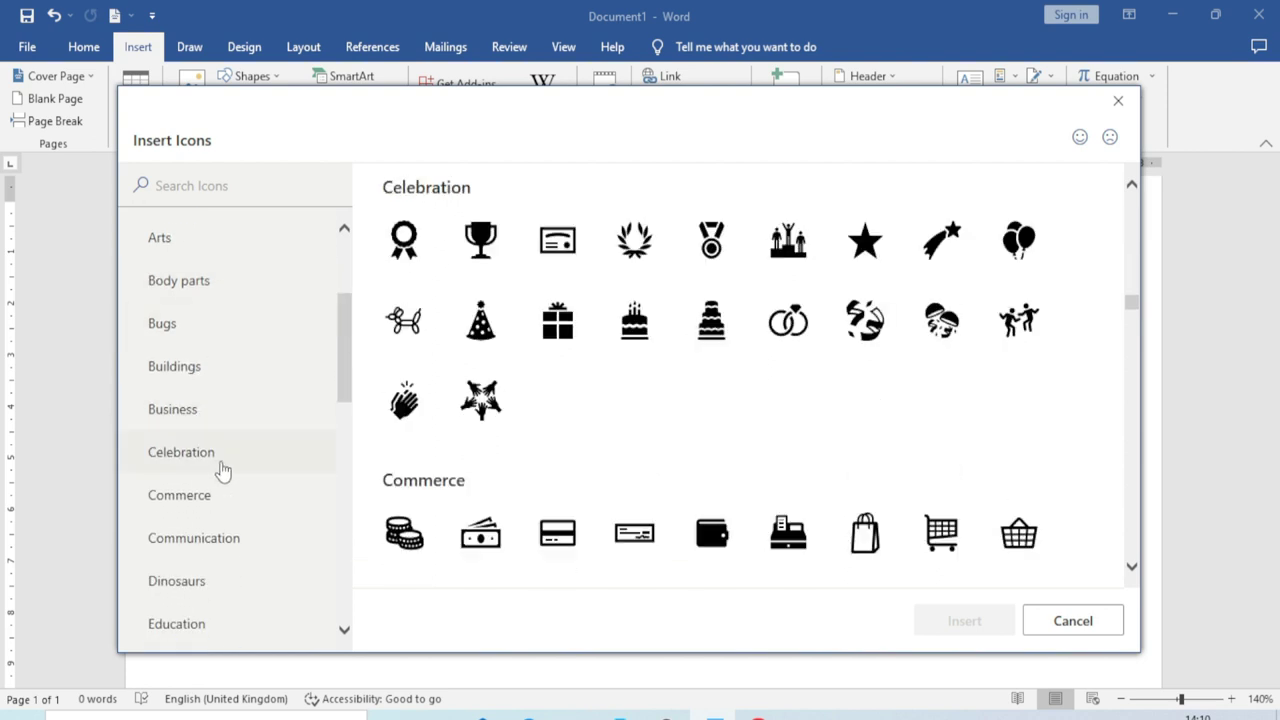
click(221, 500)
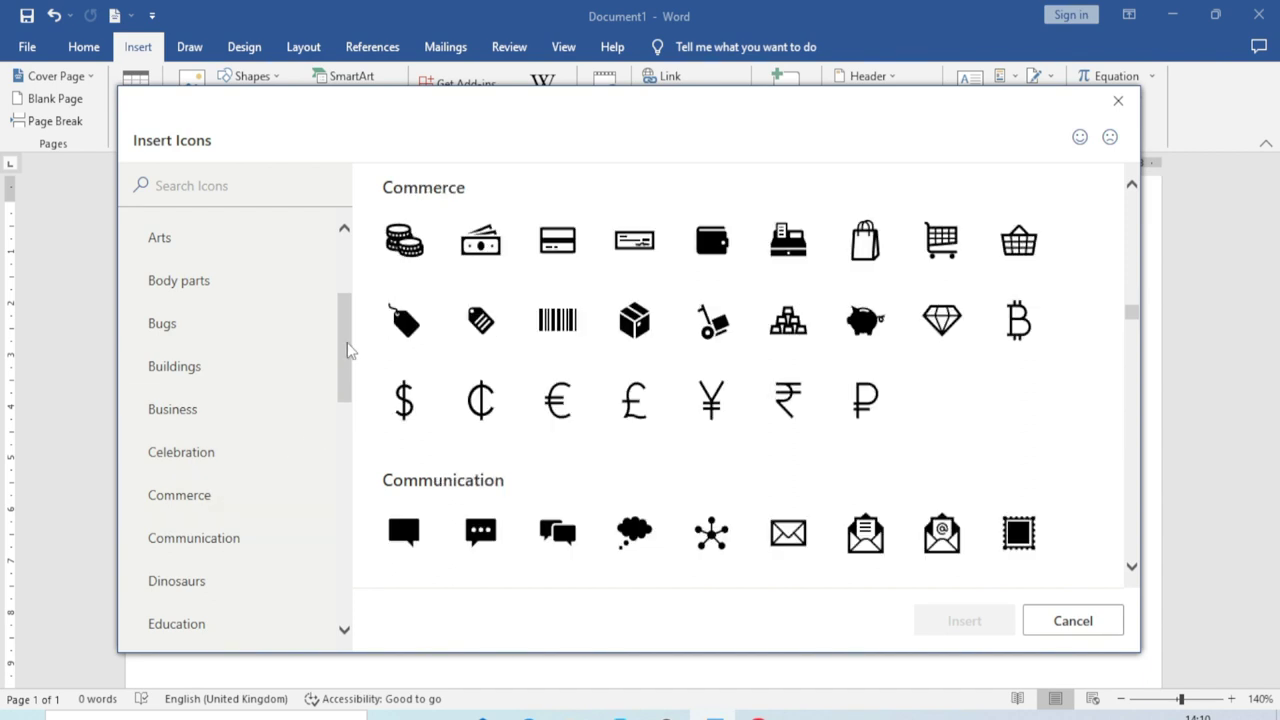
drag(346, 350, 321, 580)
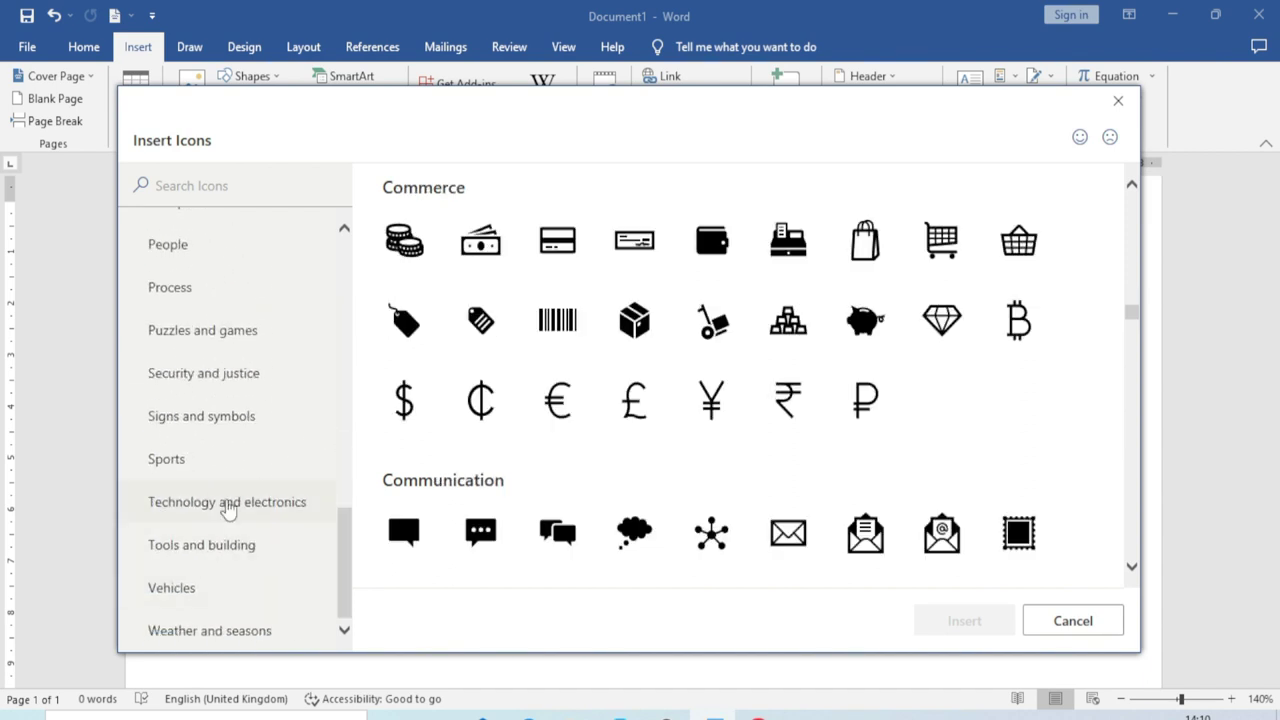
Step: Look through Technology, Tools and Vehicles, then select the soccer ball icon in Sports
click(220, 507)
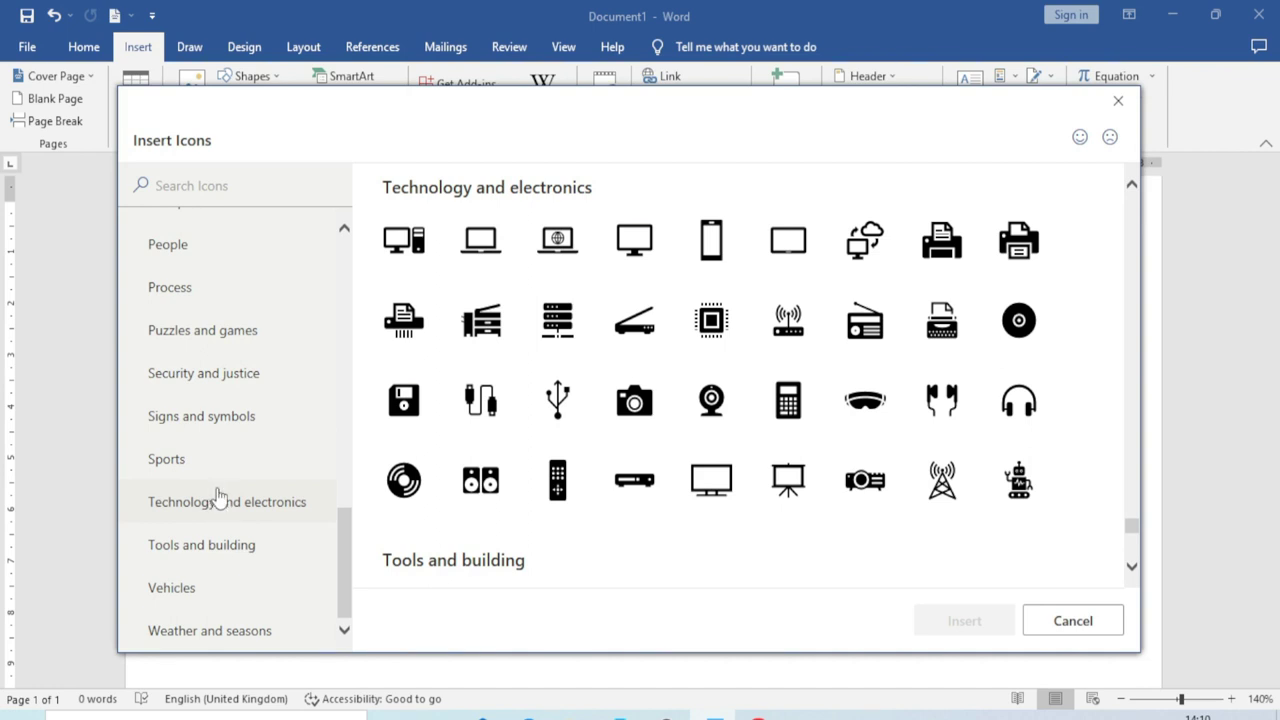
click(227, 547)
click(178, 594)
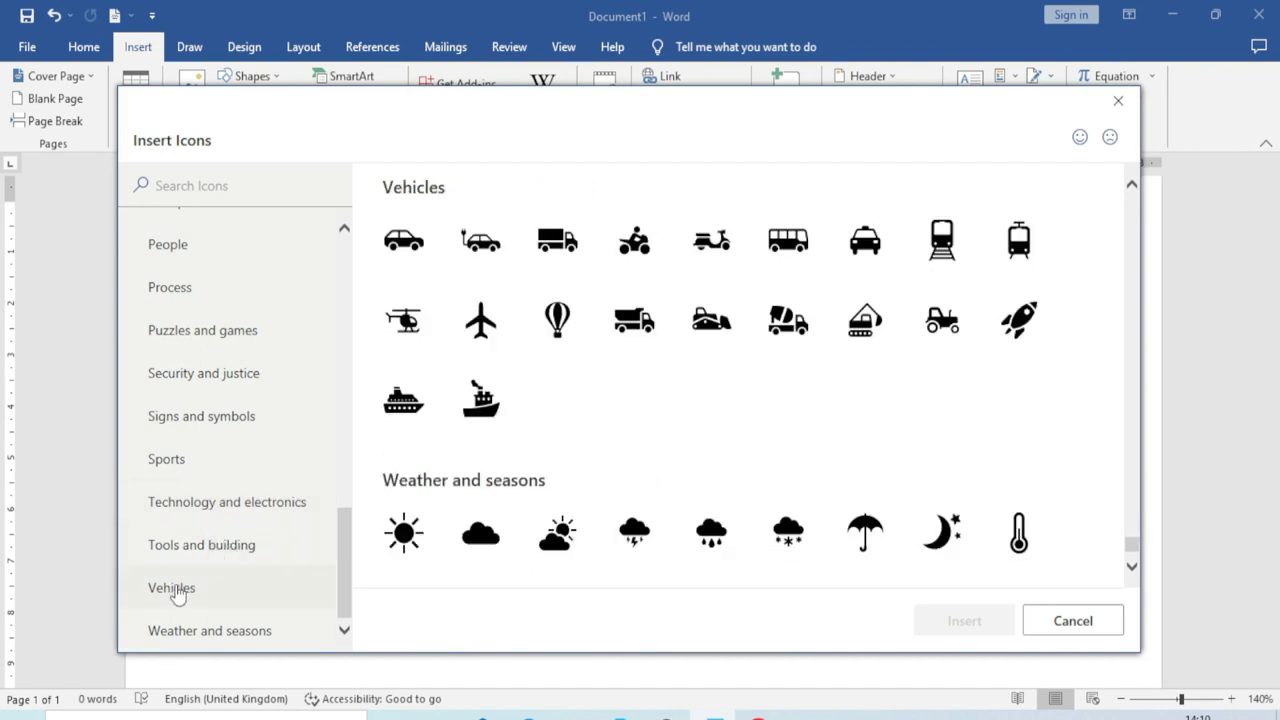
click(209, 463)
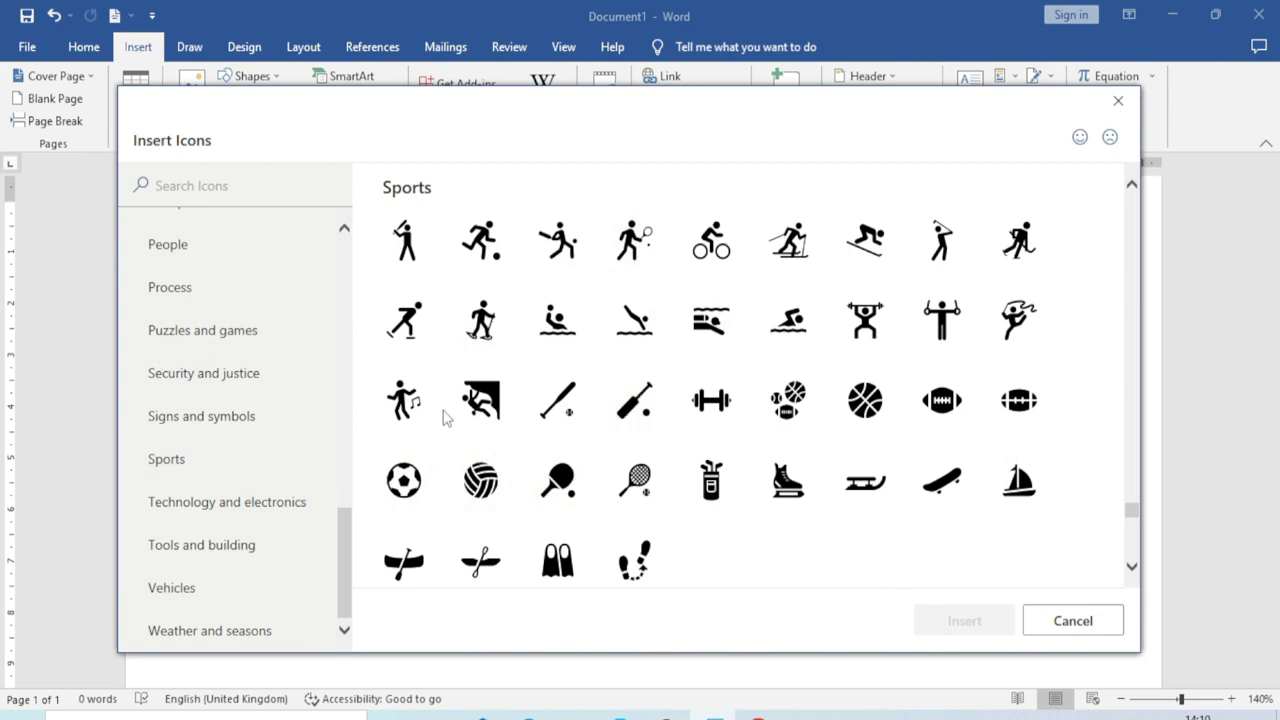
click(416, 477)
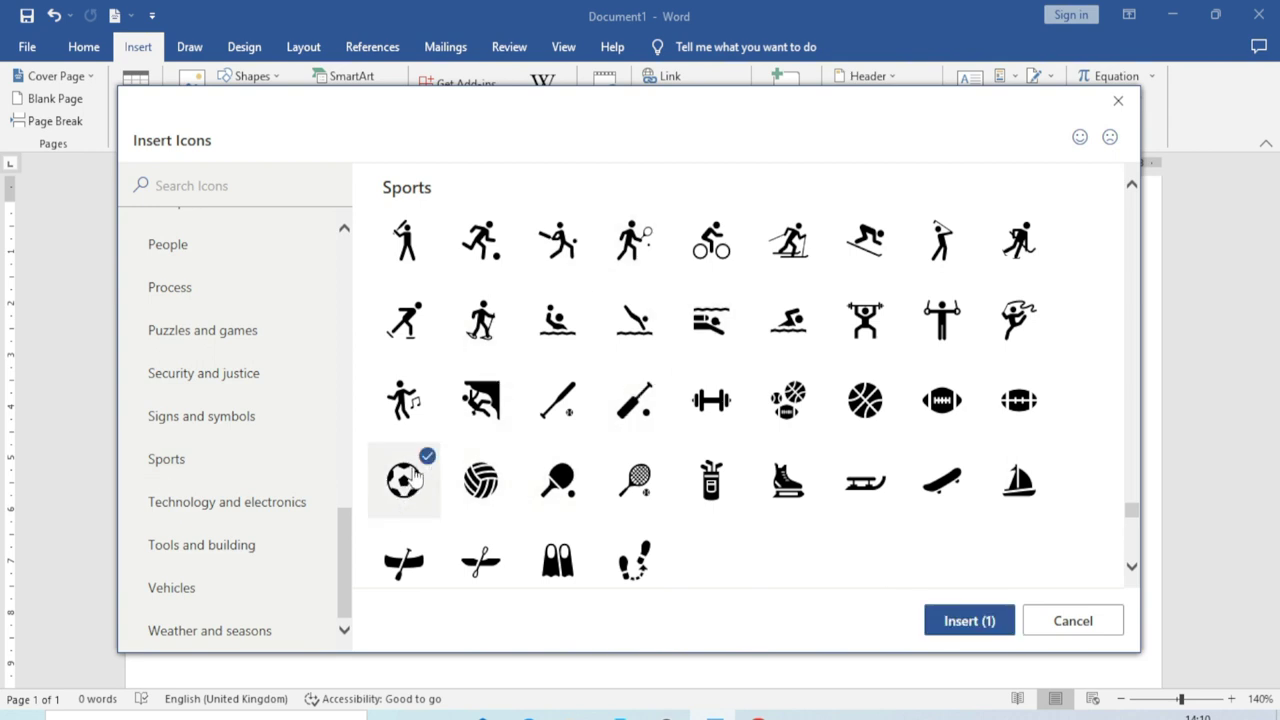
Step: Insert the soccer ball icon, move it into place and enlarge it to 4.04 cm square
click(968, 621)
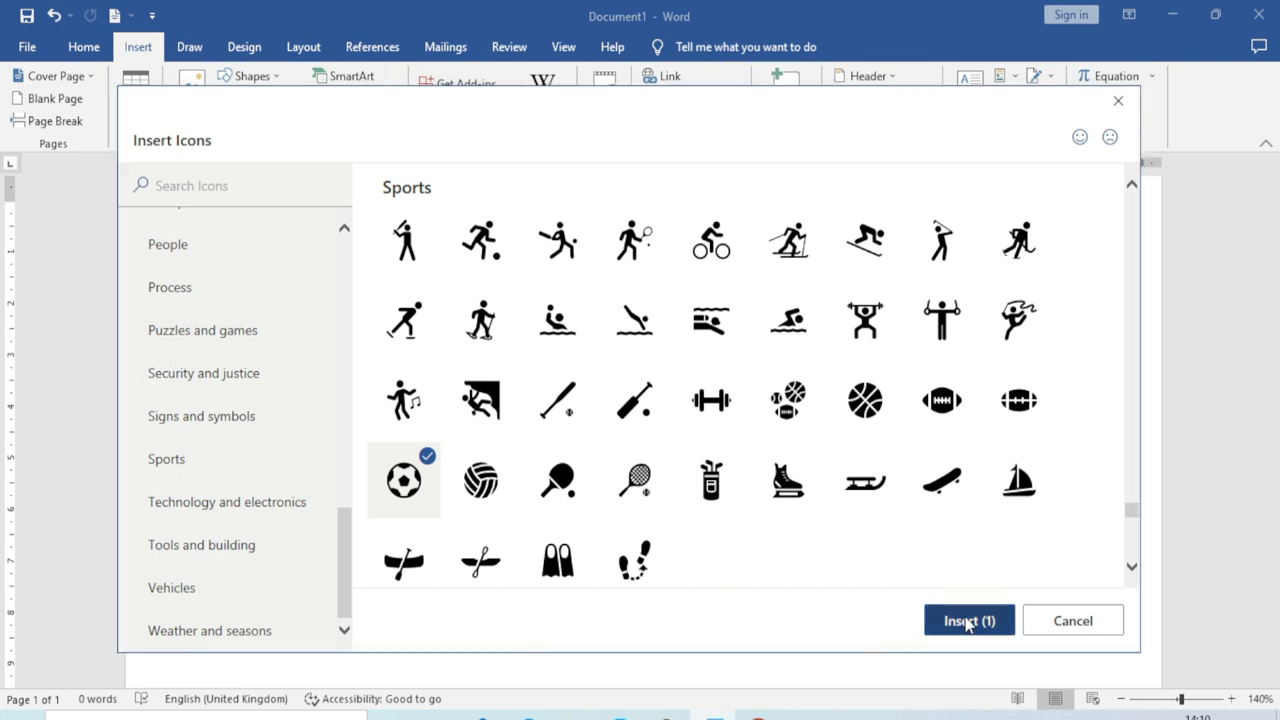
drag(340, 317, 492, 392)
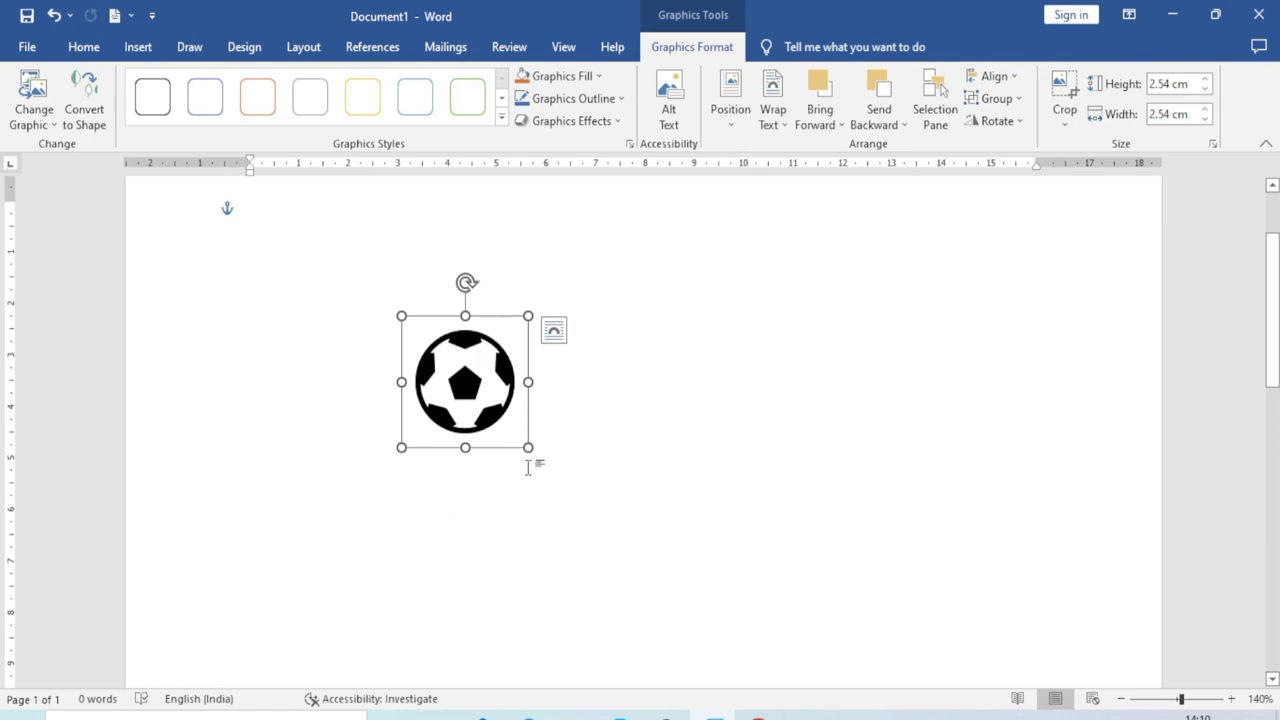
drag(528, 447, 601, 498)
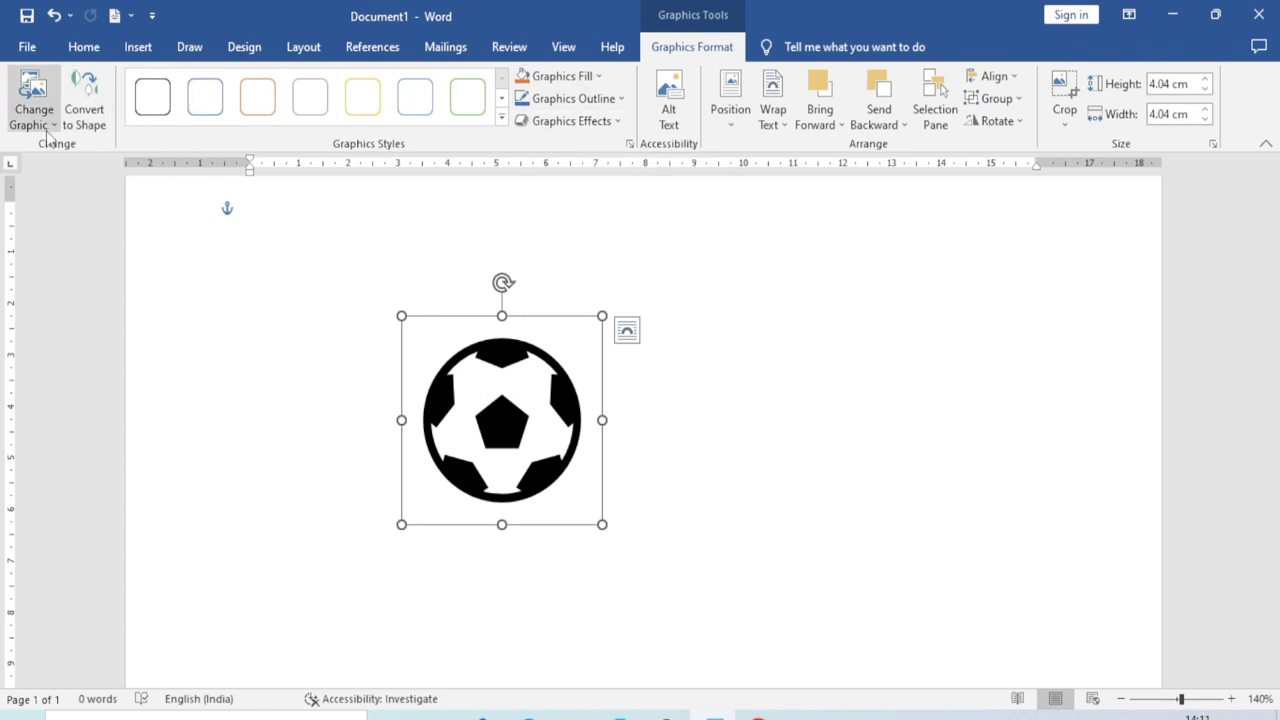
Step: Replace the soccer ball with an online Apple-category photo, which arrives with a CC BY-NC caption
drag(500, 396, 463, 372)
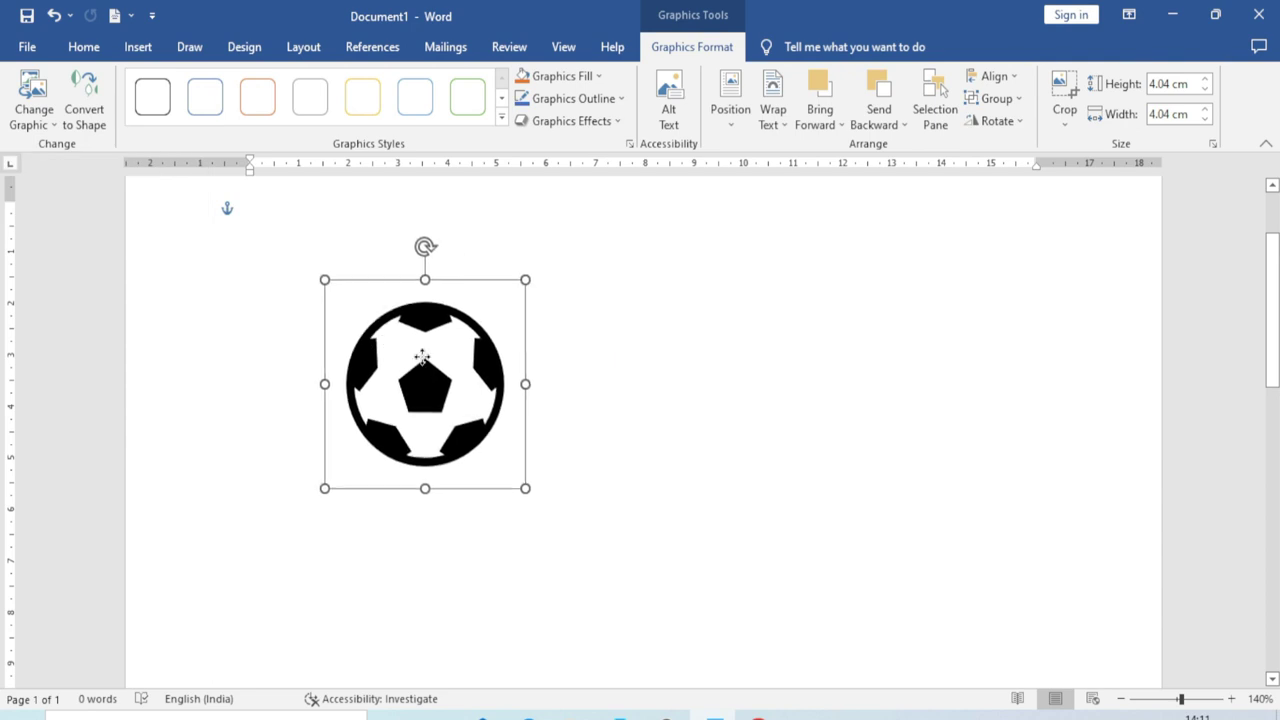
click(46, 120)
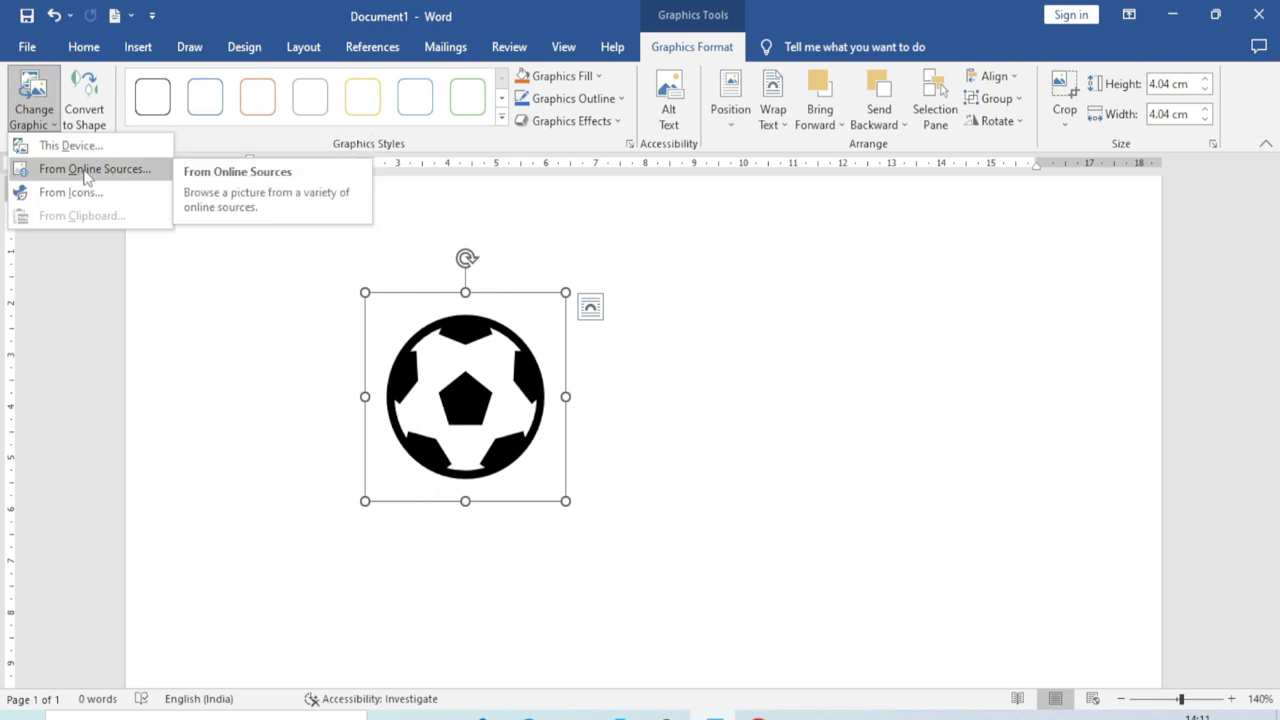
click(95, 169)
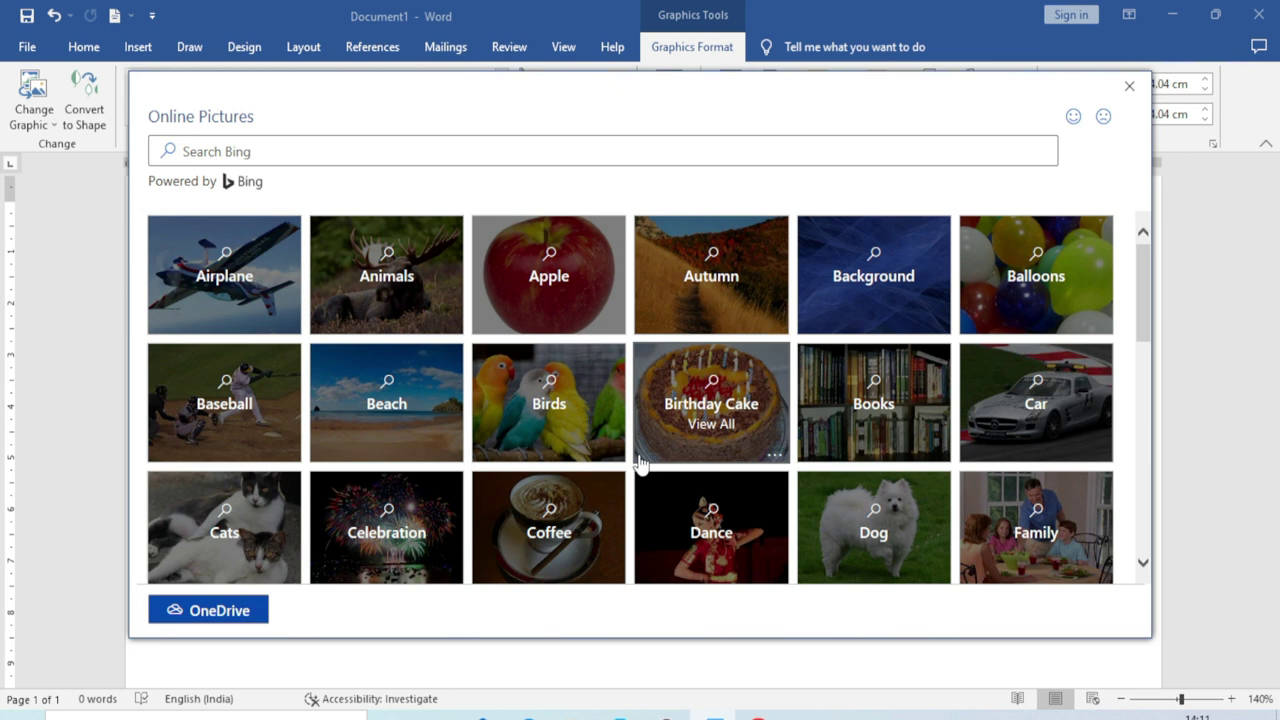
scroll(618, 405, down, 1)
scroll(618, 405, down, 1)
scroll(618, 407, up, 2)
click(549, 290)
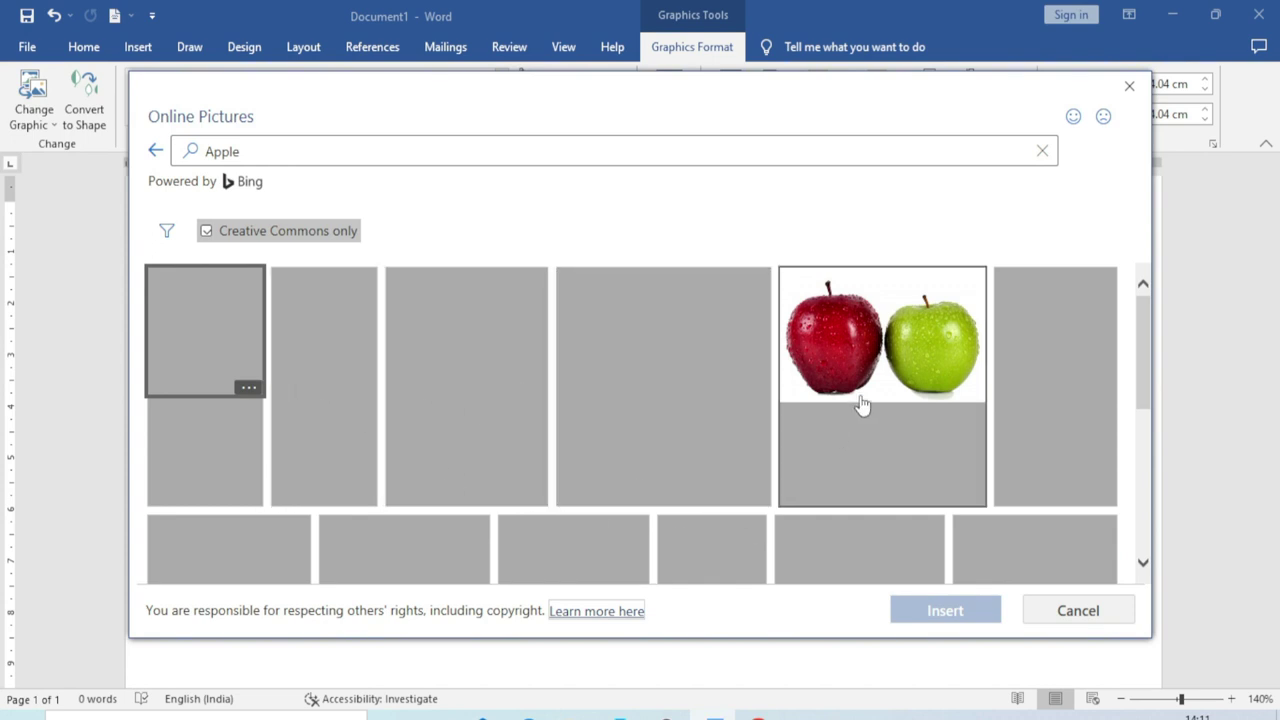
click(323, 335)
click(980, 618)
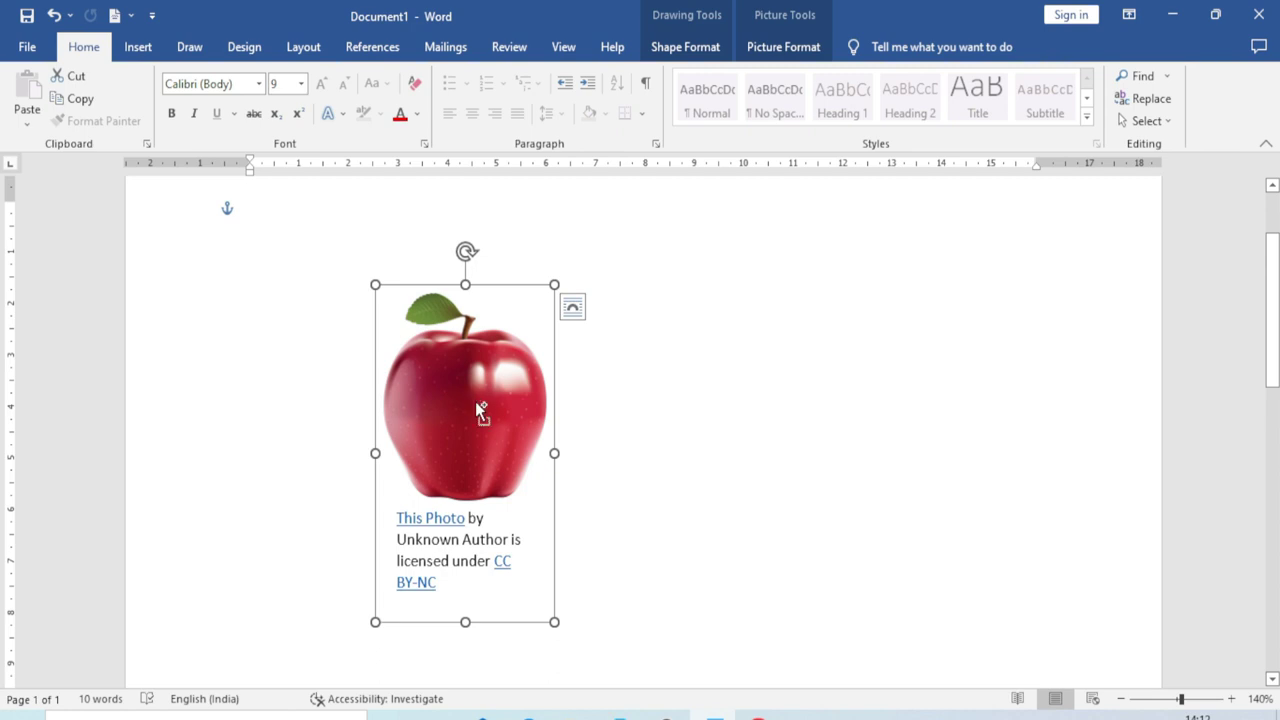
Step: Undo the apple swap to restore the soccer ball, cancelling out of Change Graphic From Icons
key(ctrl+z)
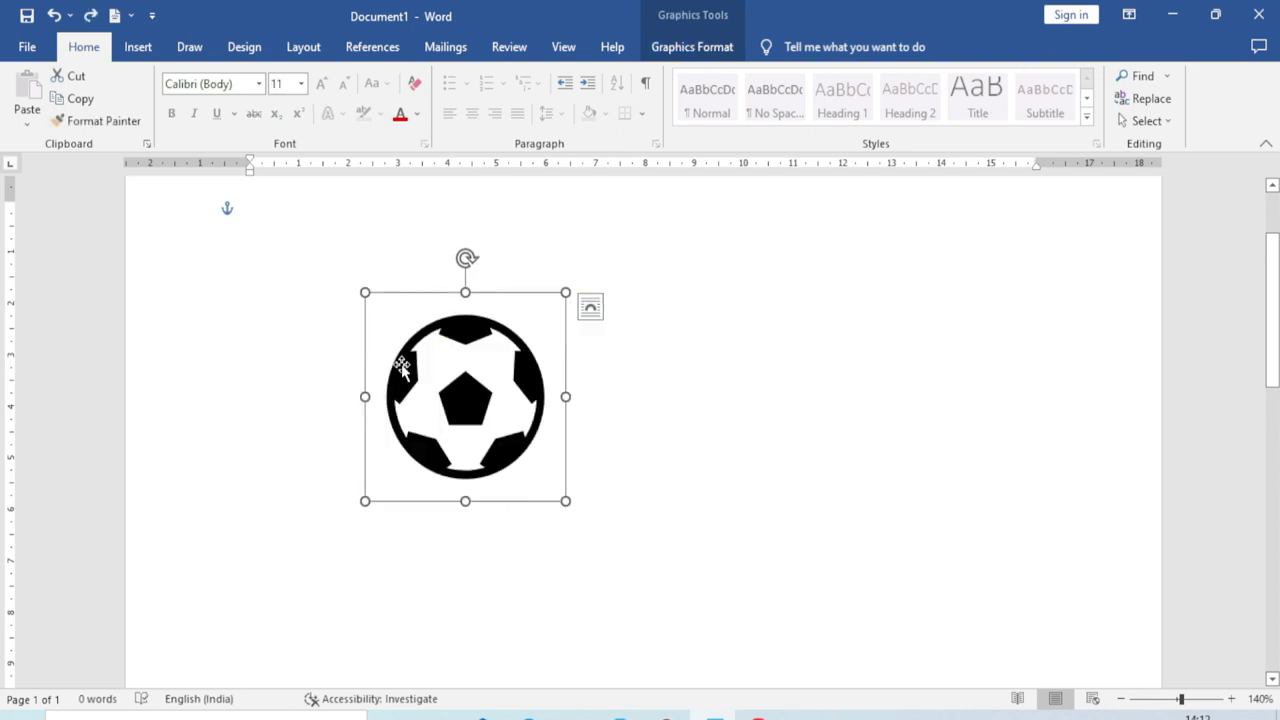
click(692, 47)
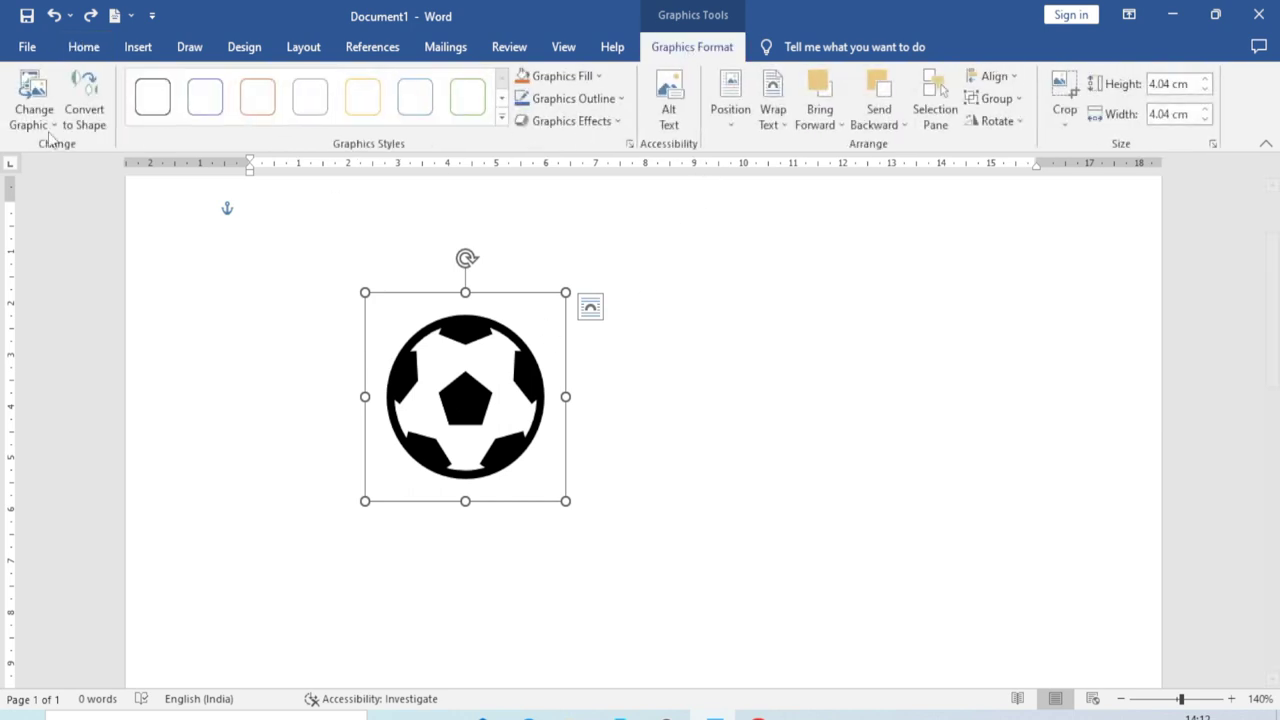
click(48, 124)
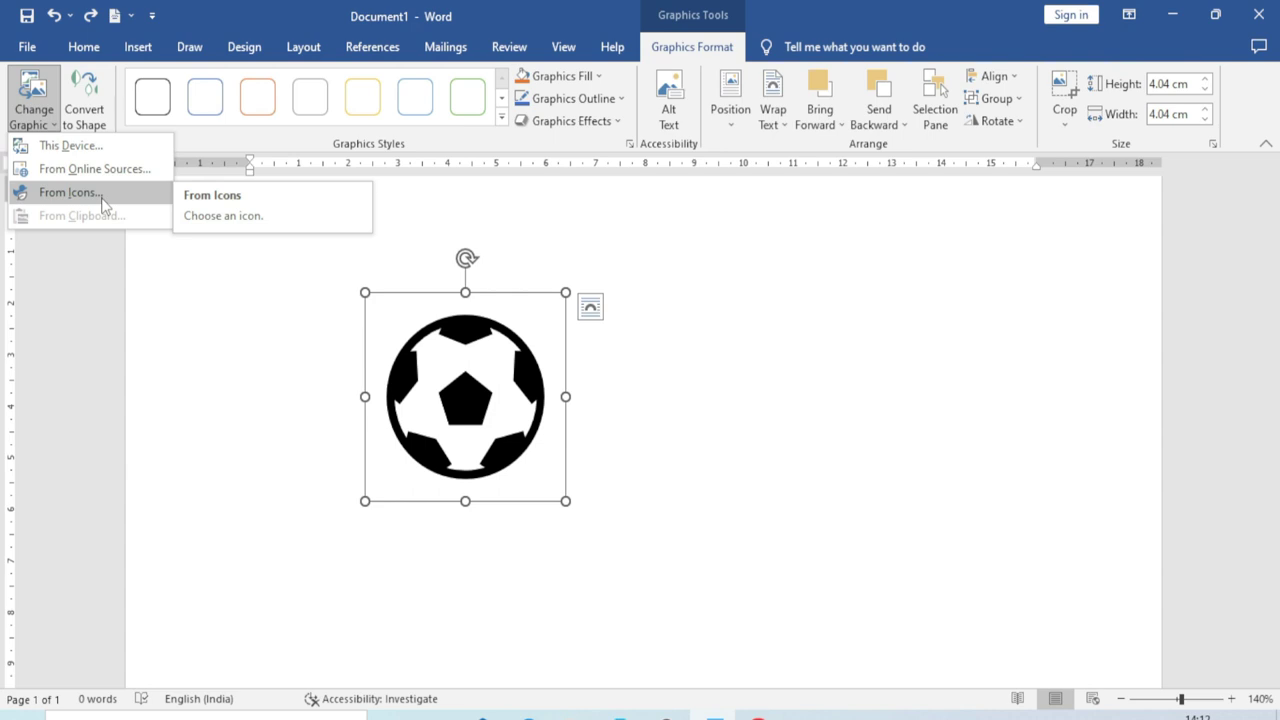
click(102, 199)
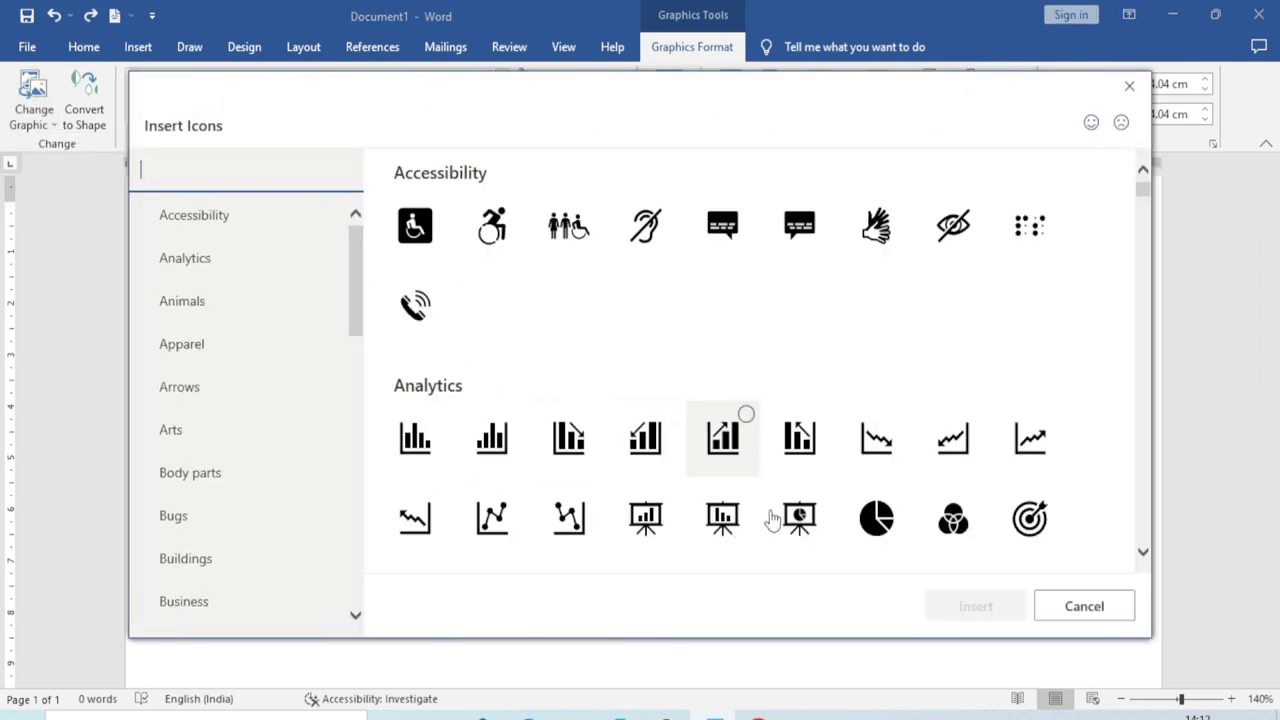
click(1112, 618)
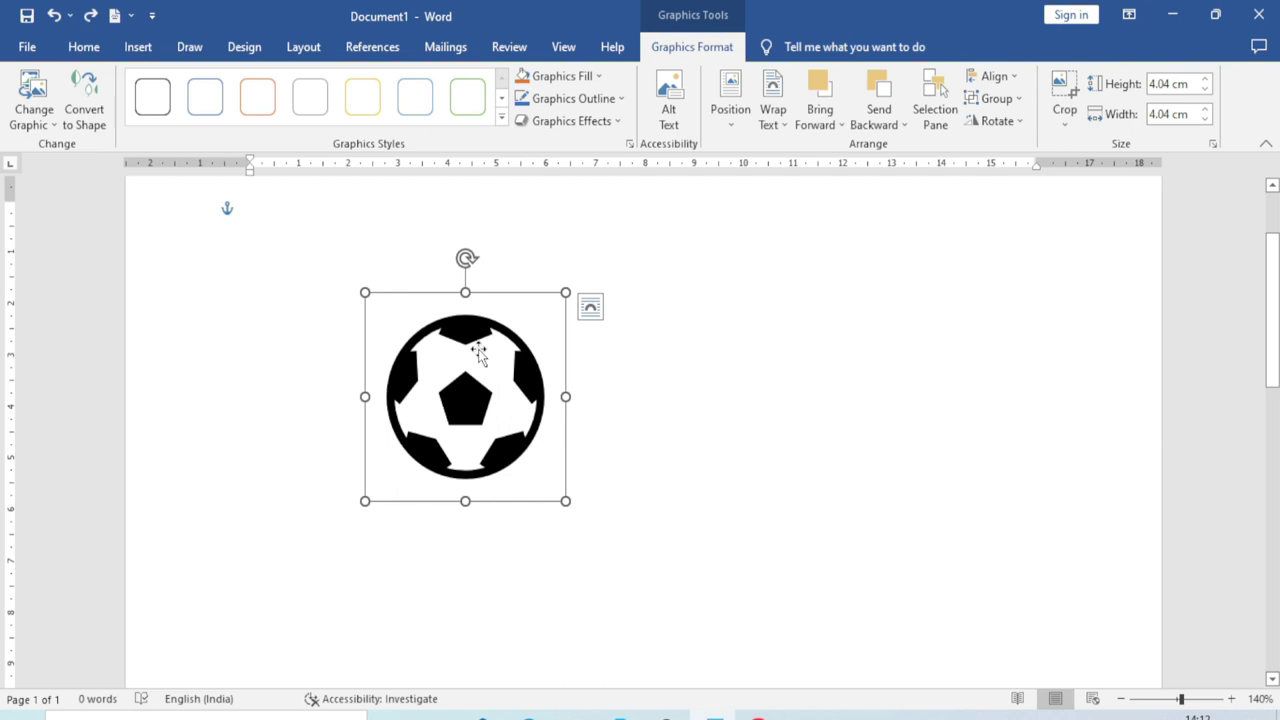
click(90, 117)
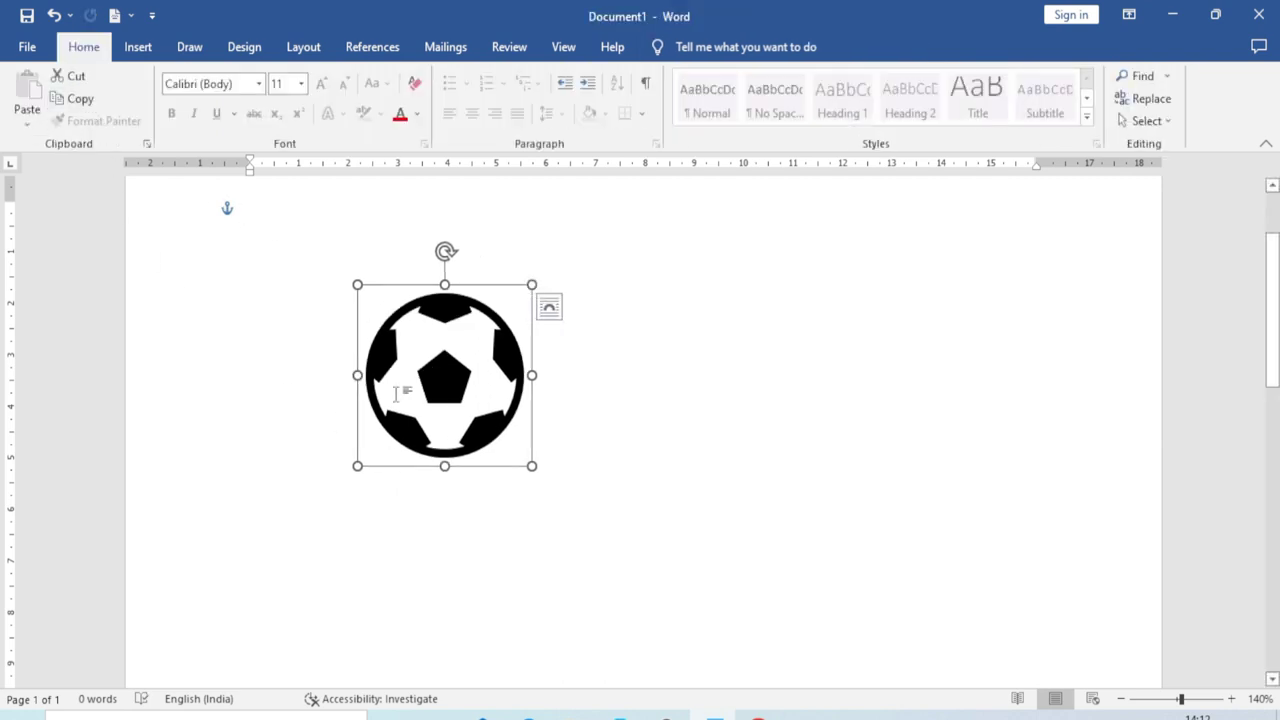
click(448, 377)
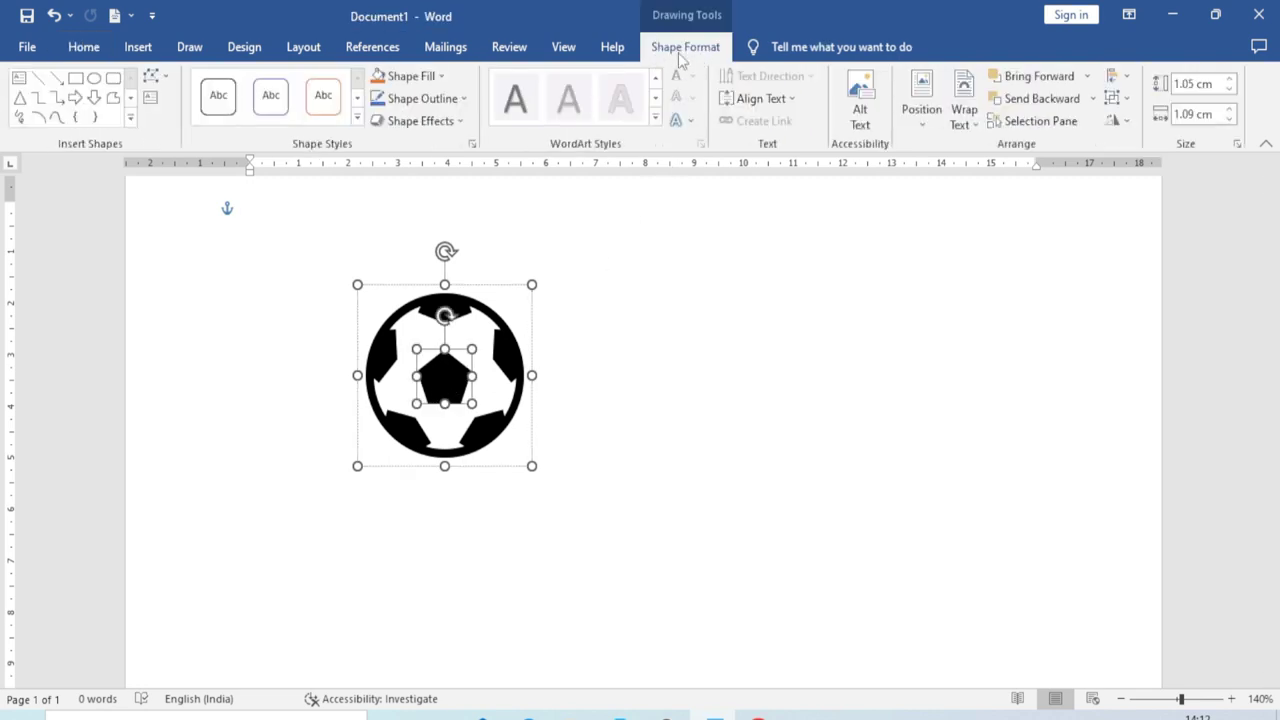
click(664, 404)
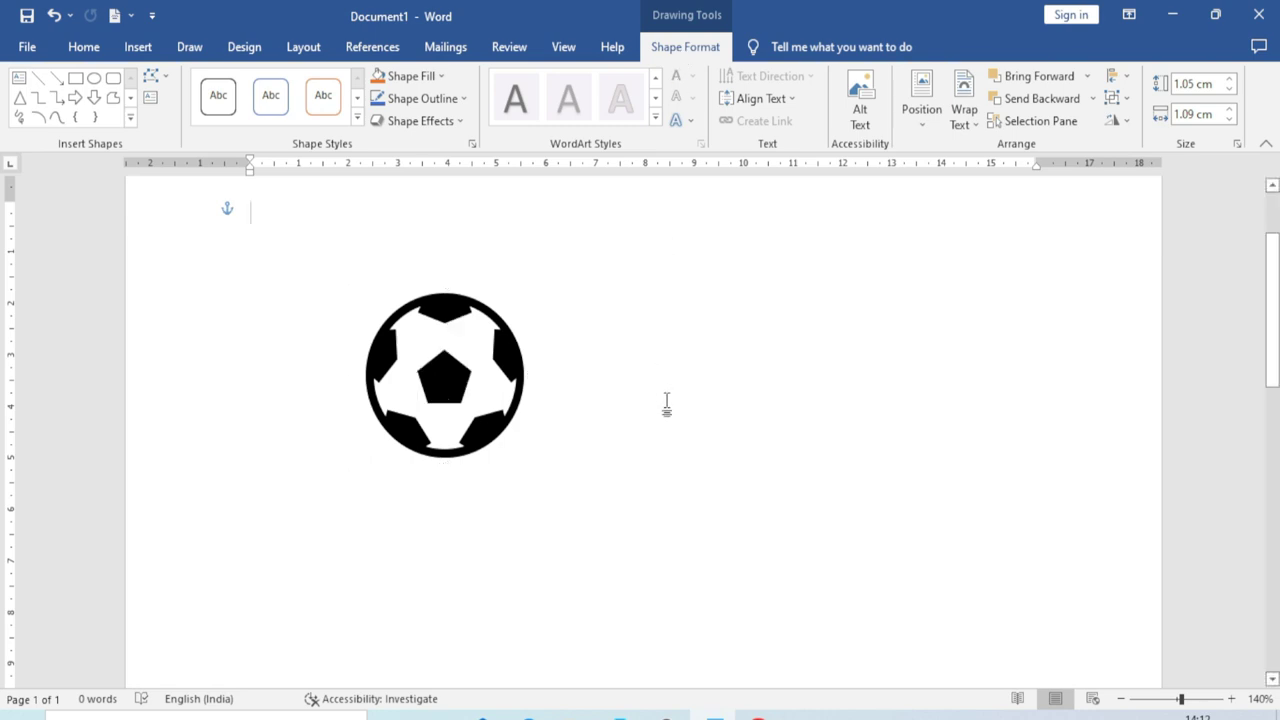
key(ctrl+z)
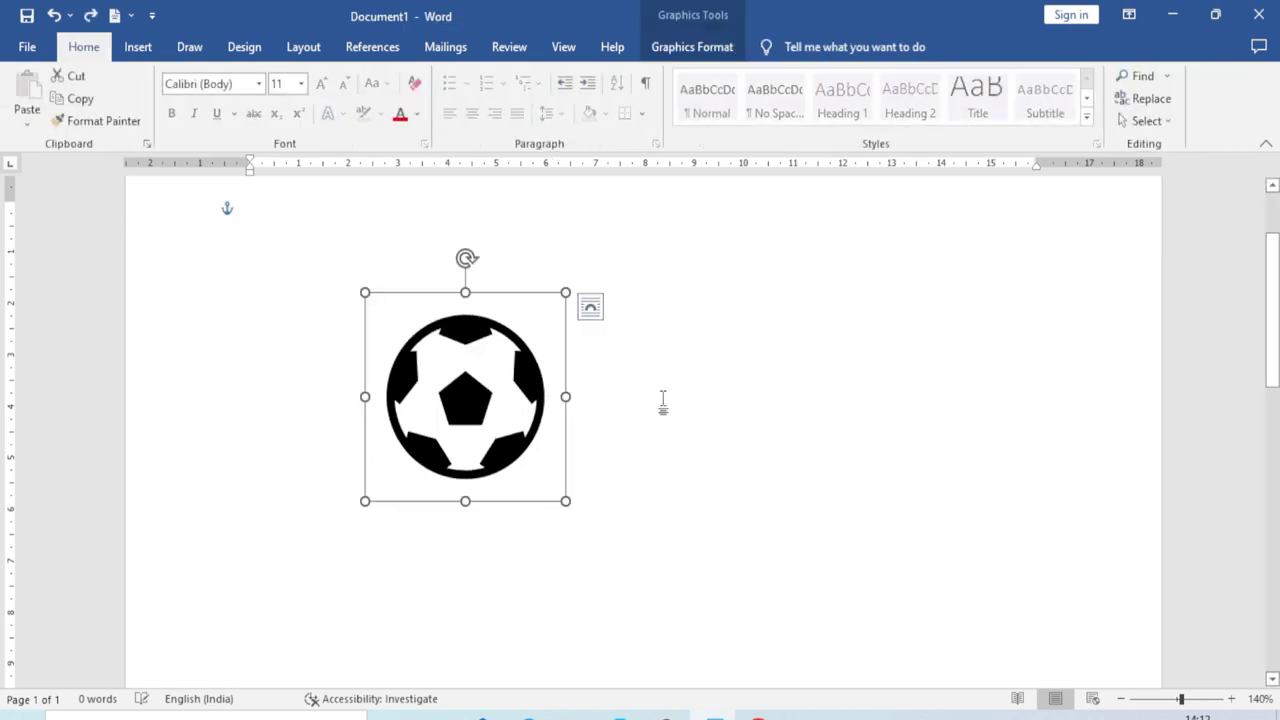
Step: Apply the blue filled Graphics Styles preset to the soccer ball and open Graphics Fill
click(680, 47)
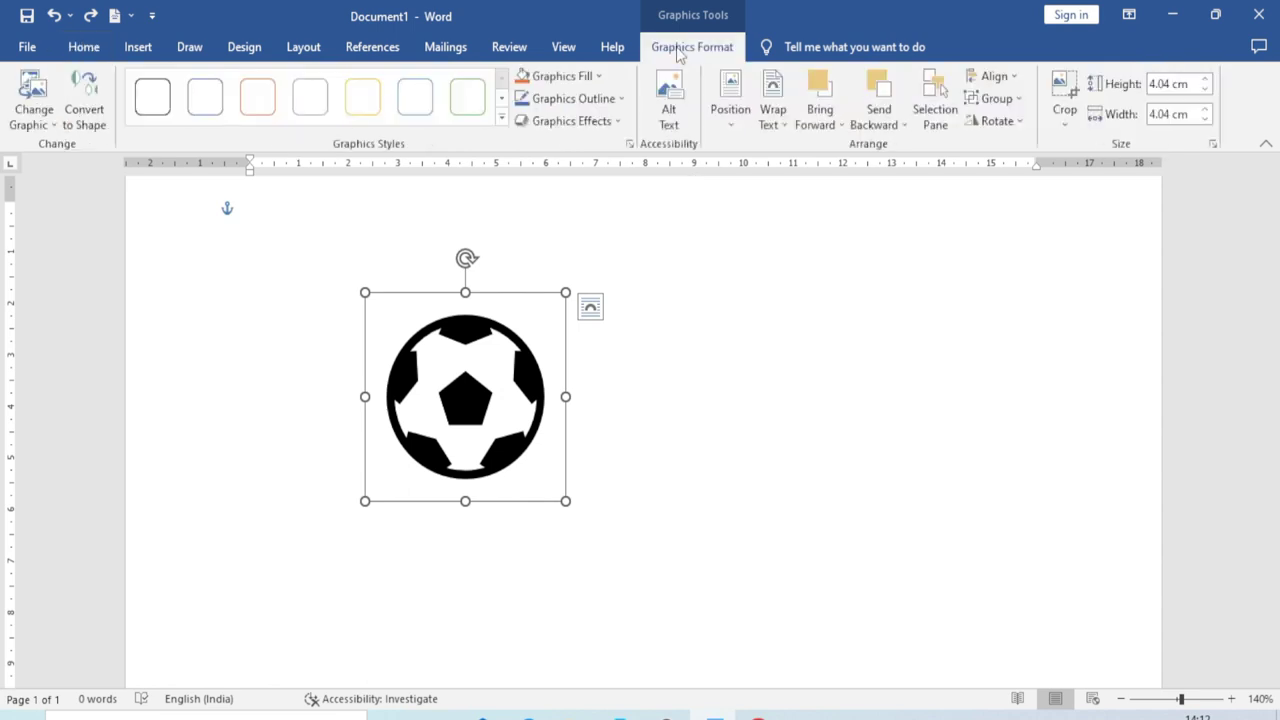
click(502, 120)
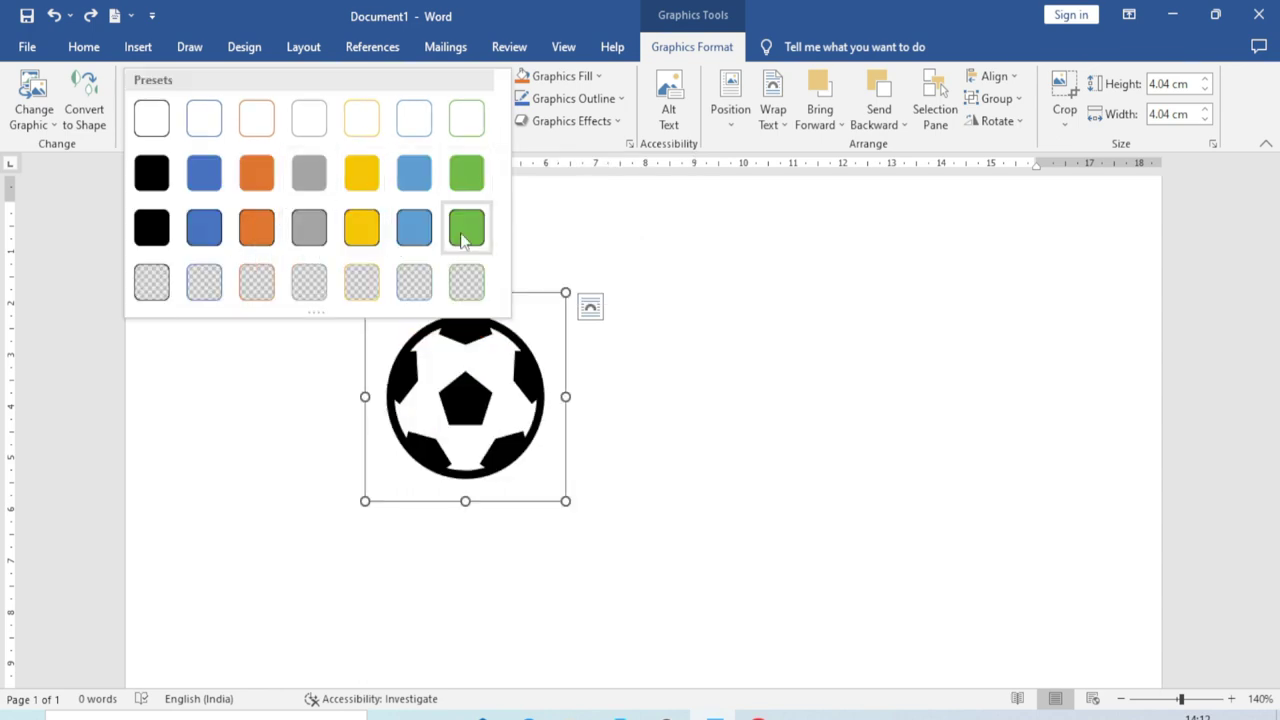
click(213, 236)
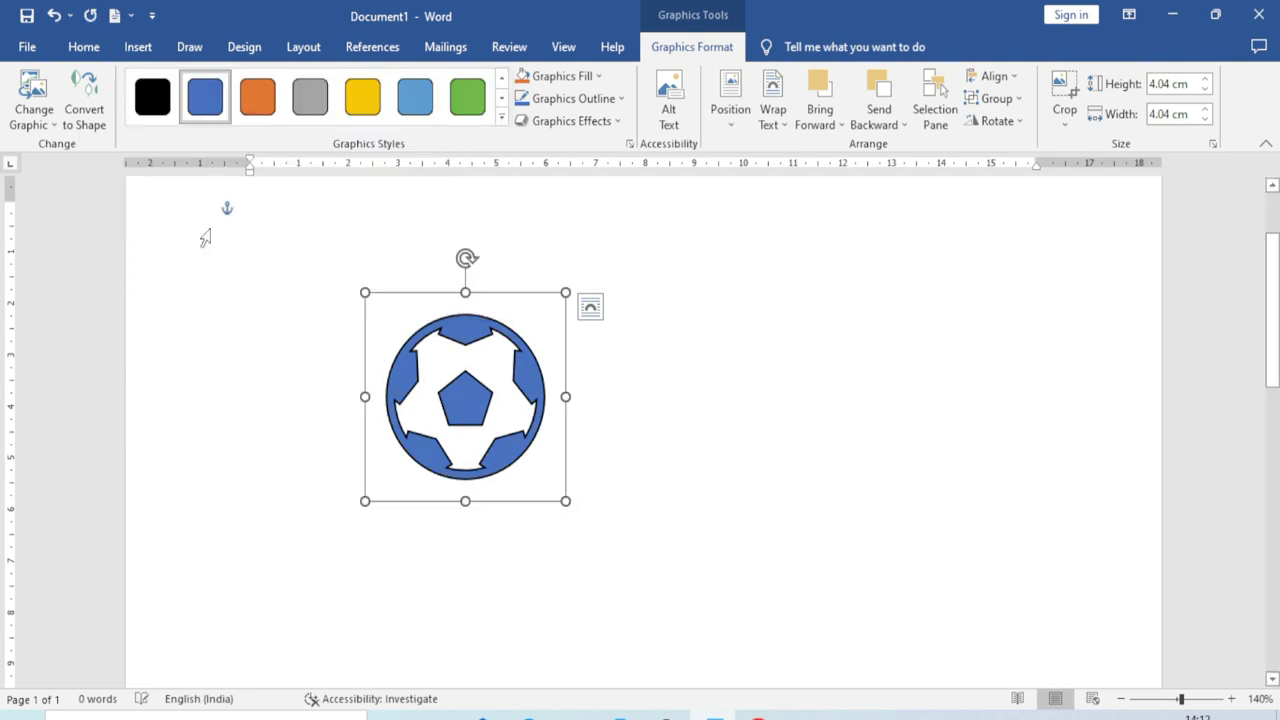
click(596, 78)
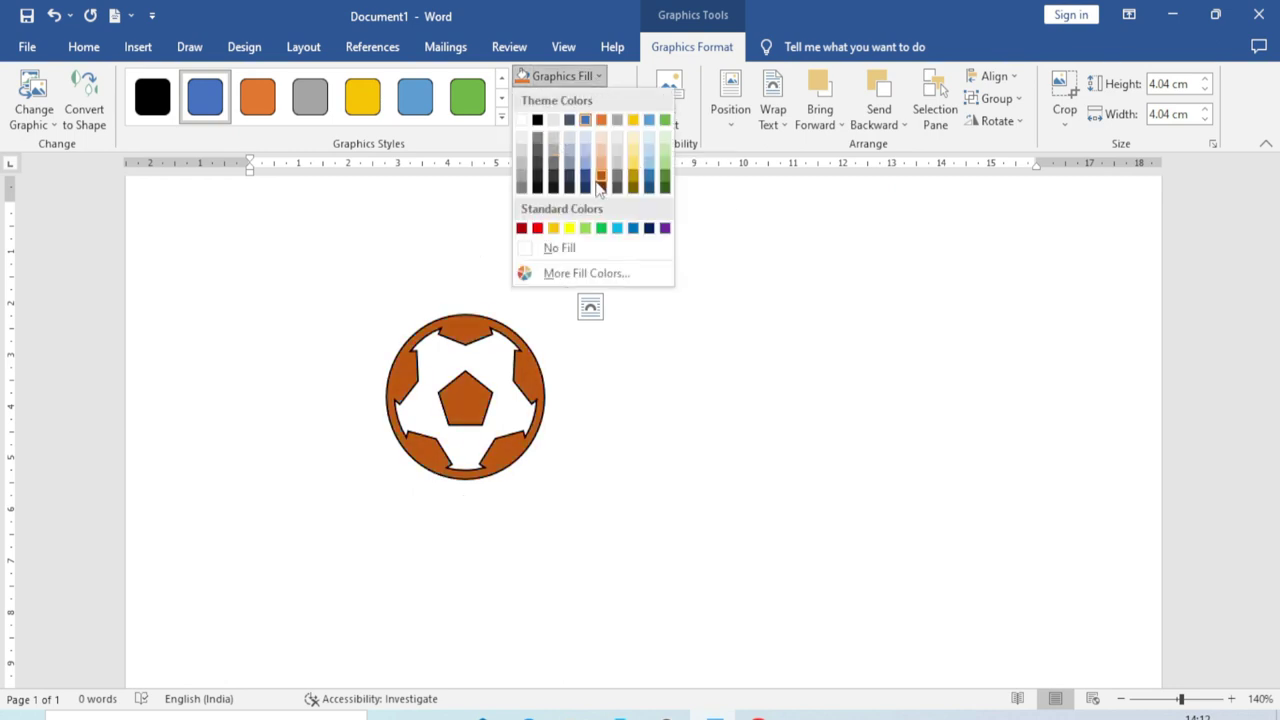
Step: Fill the soccer ball with a custom light blue, RGB 31, 166, 233
click(598, 275)
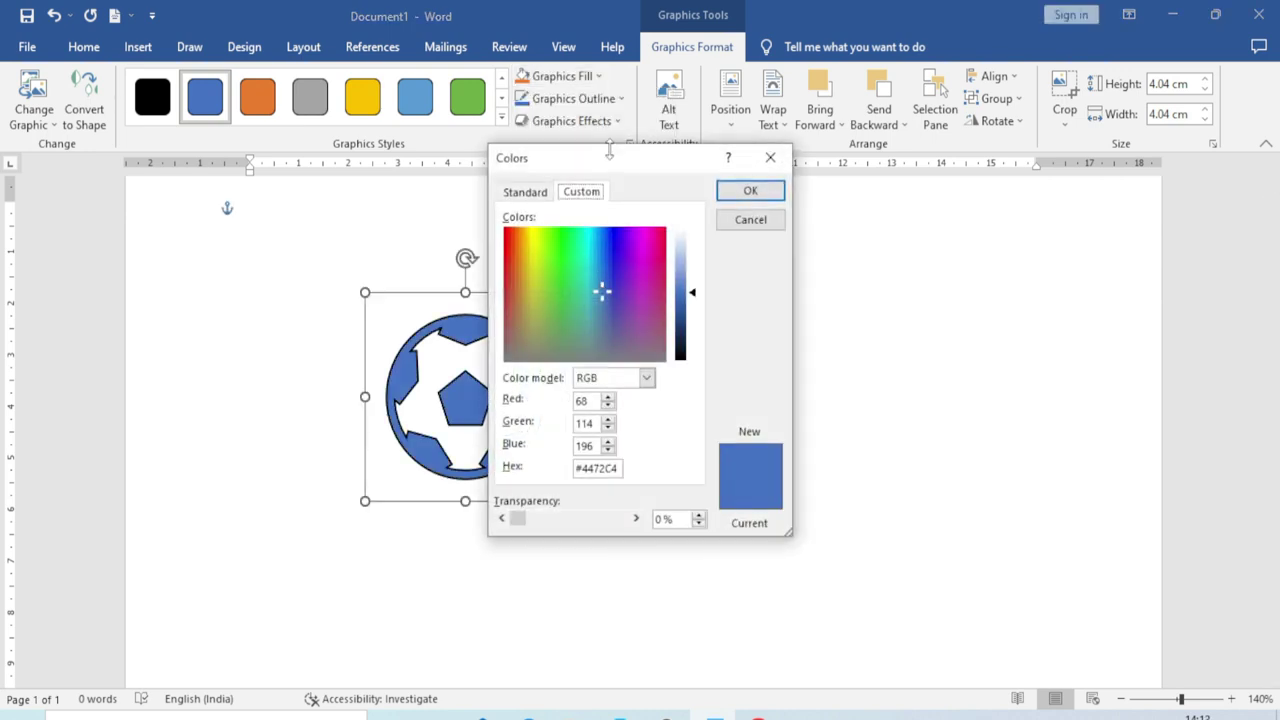
drag(609, 152, 784, 169)
click(757, 257)
click(768, 268)
click(930, 205)
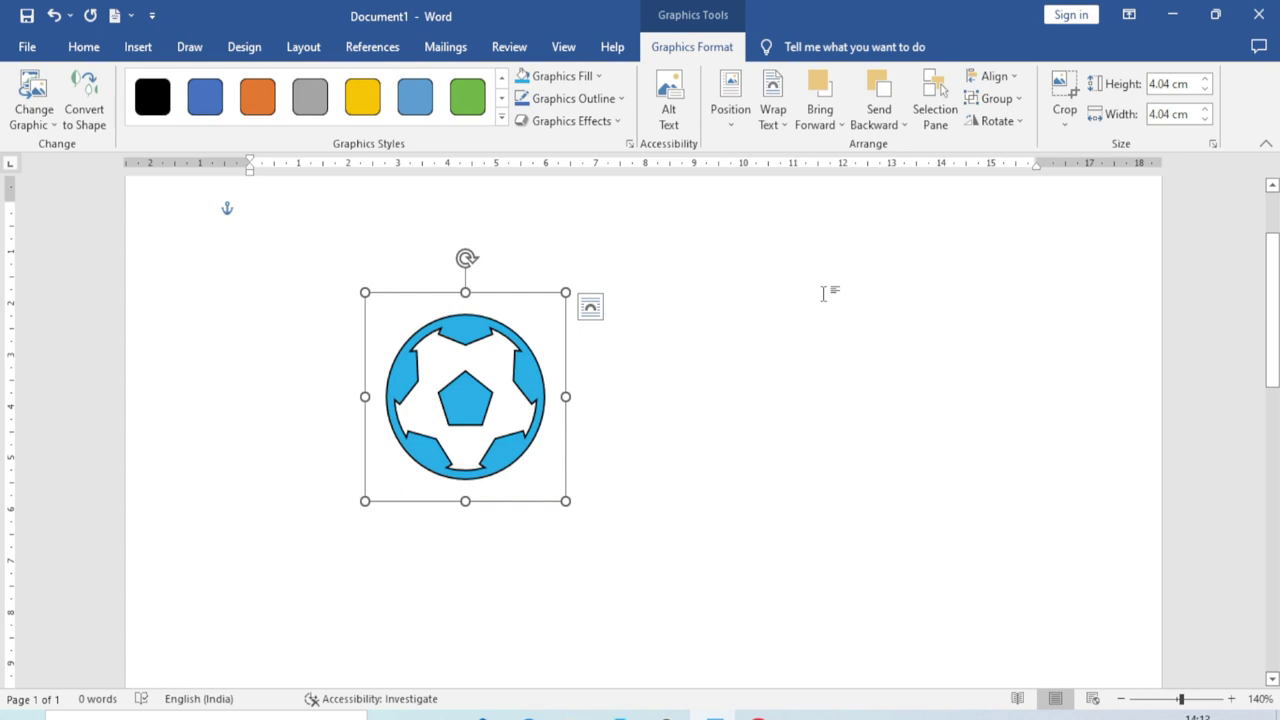
Step: Review the Graphics Outline weight and dash options without changing them, then open Graphics Effects
click(621, 99)
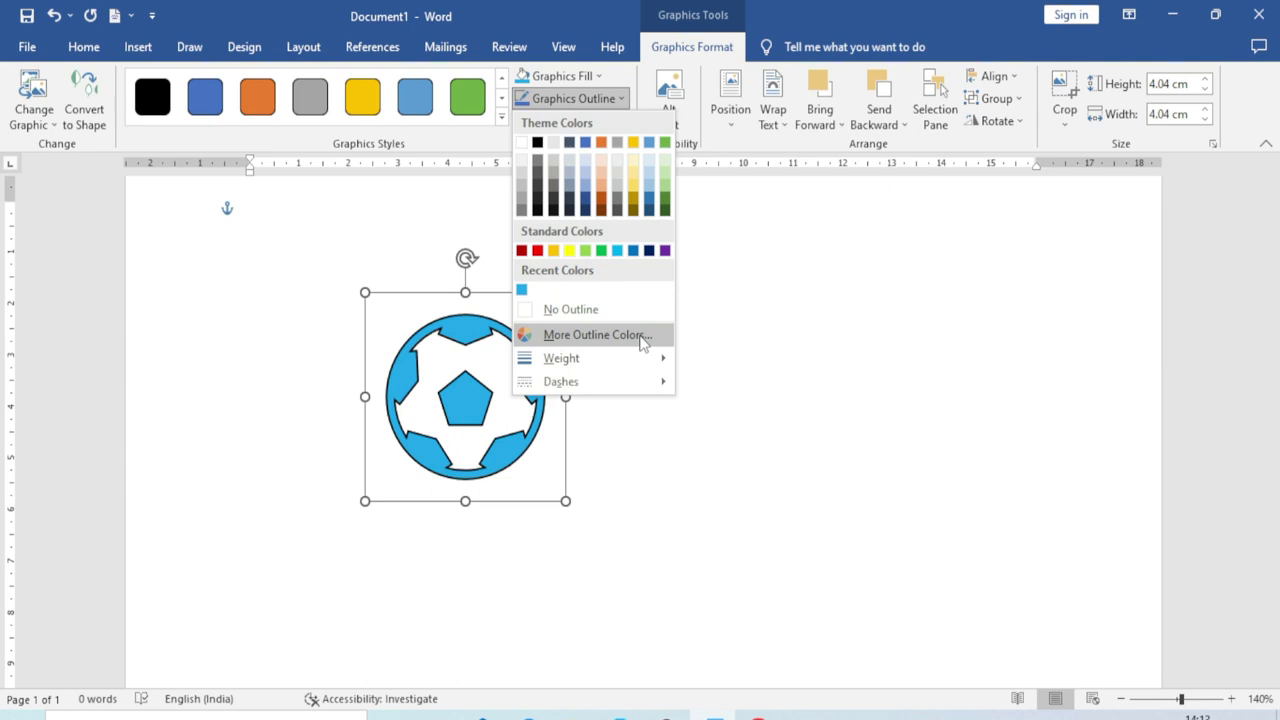
mouse_move(598, 360)
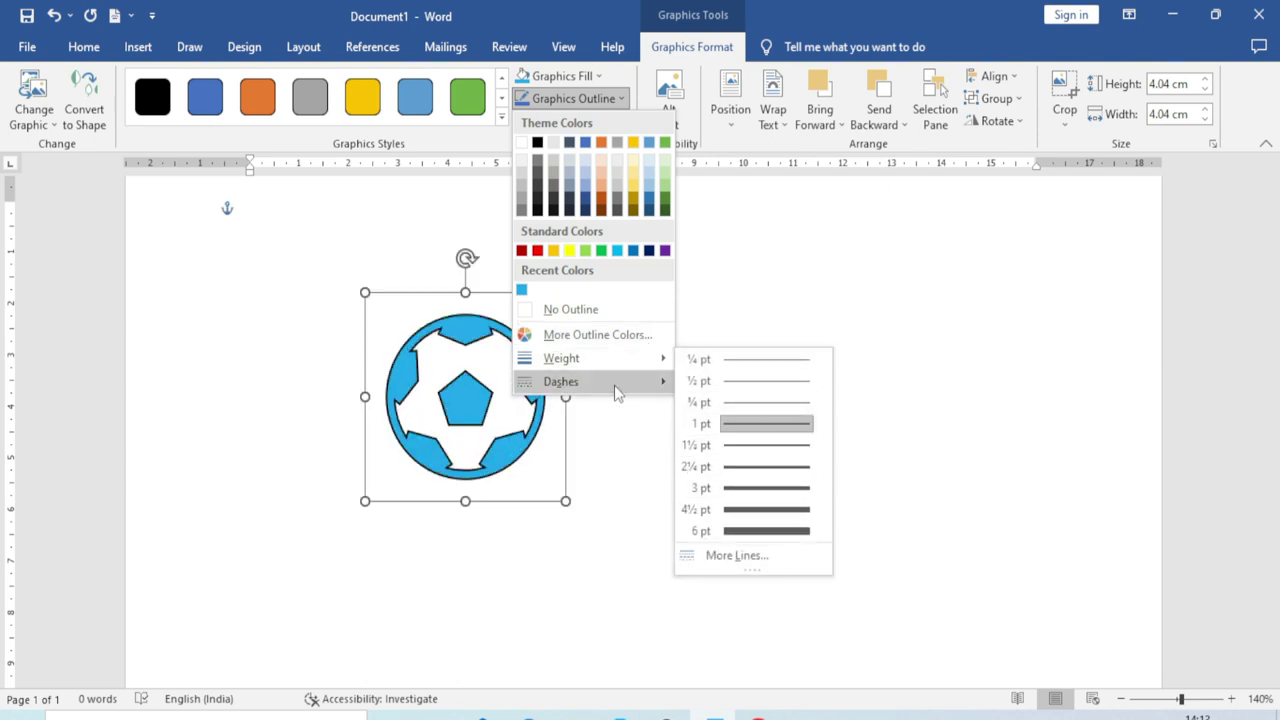
mouse_move(617, 390)
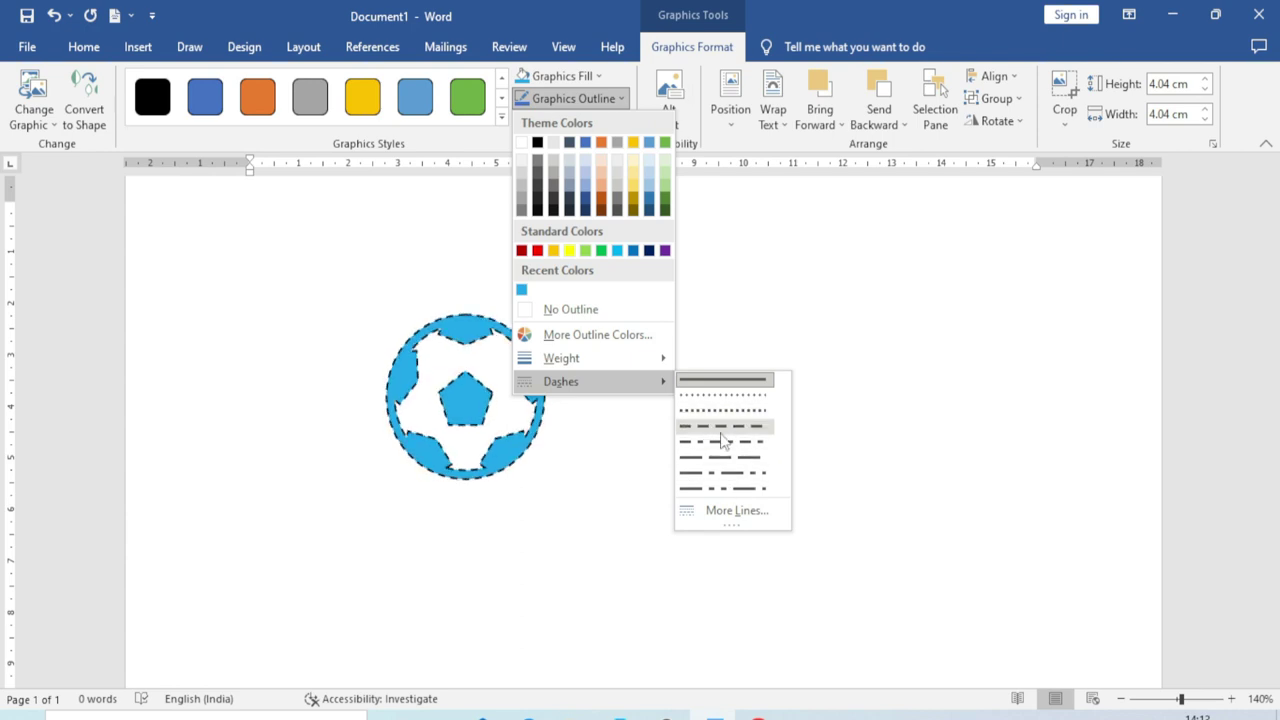
click(730, 315)
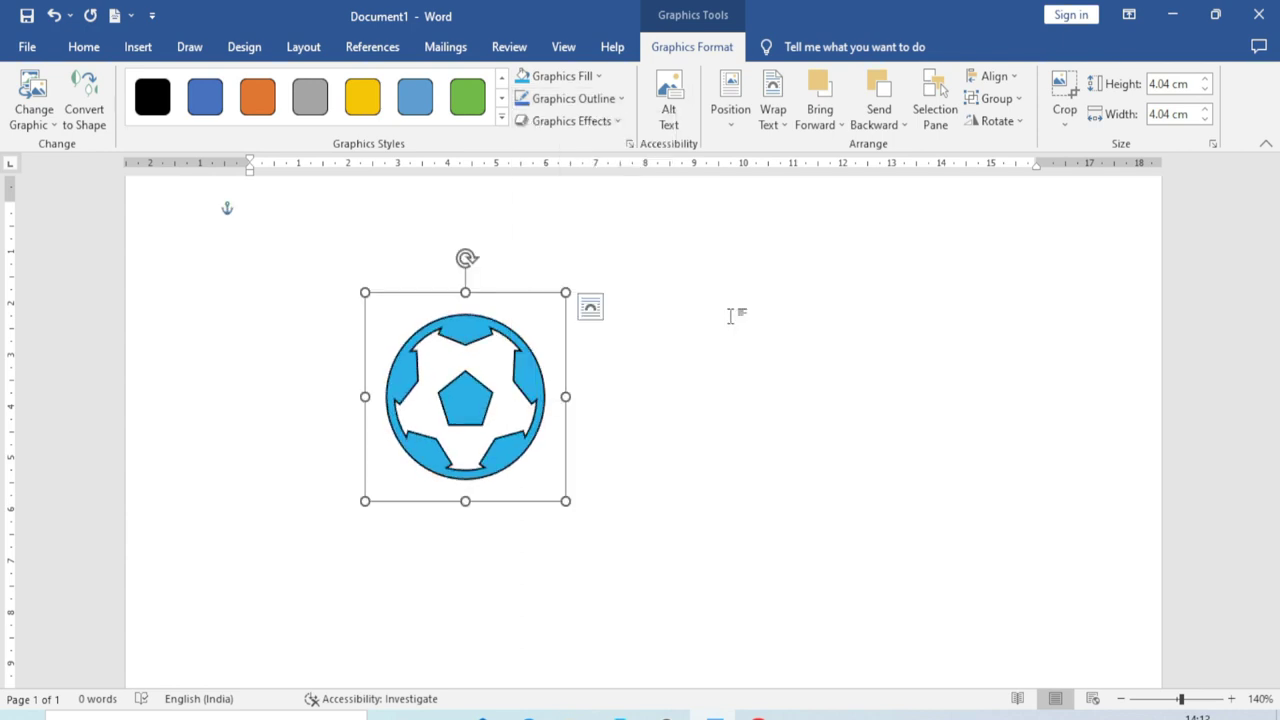
click(617, 122)
Step: Preview Preset, Shadow, Reflection, Glow, Soft Edges, Bevel and 3-D Rotation effects, applying none
mouse_move(602, 160)
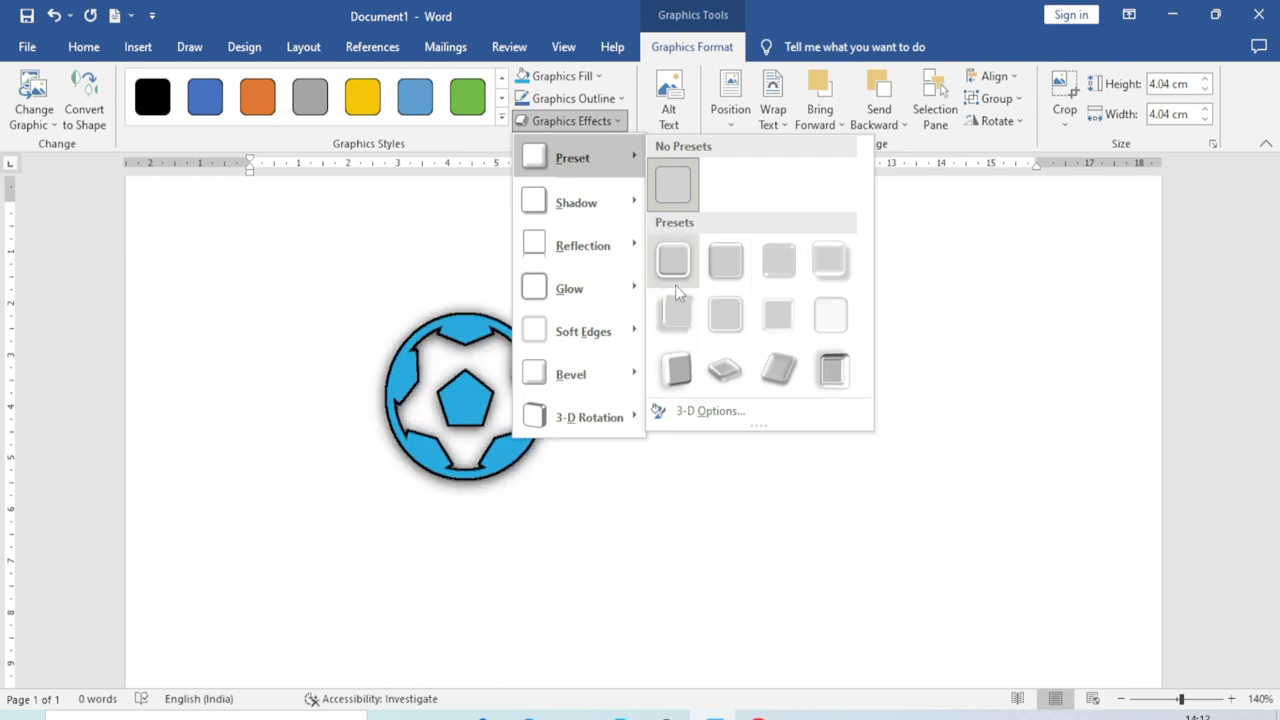
mouse_move(592, 203)
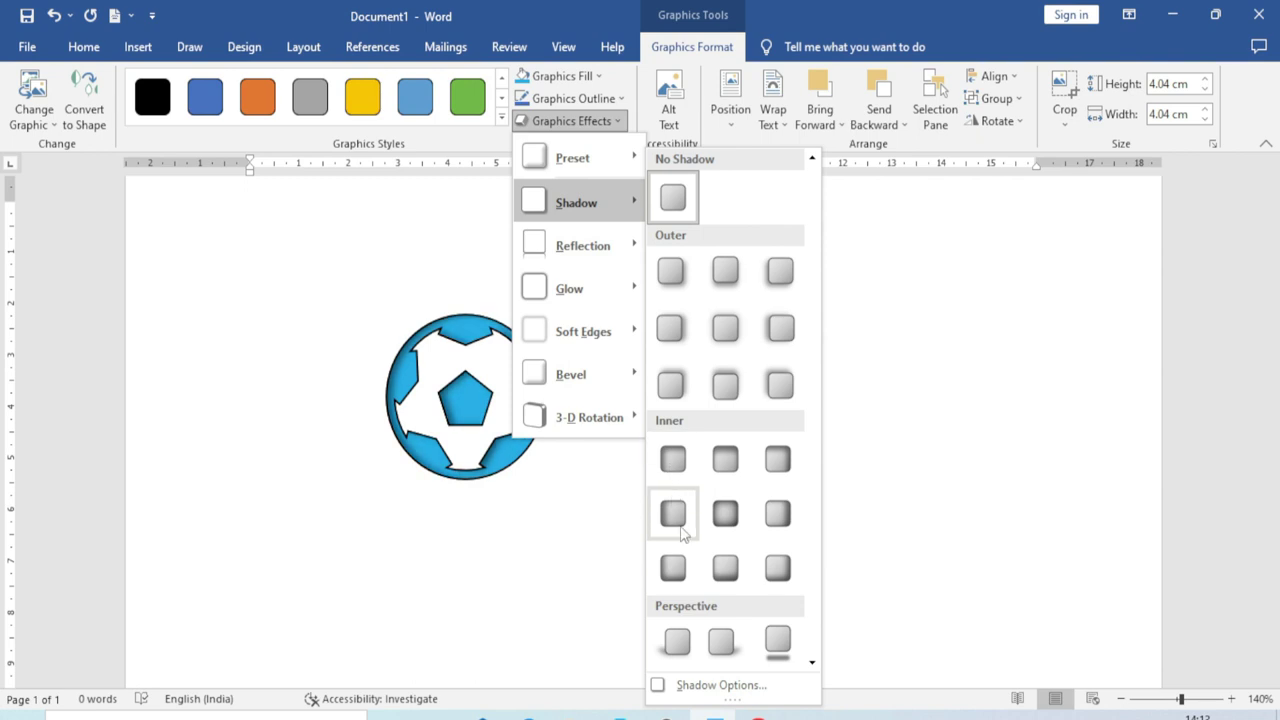
mouse_move(583, 245)
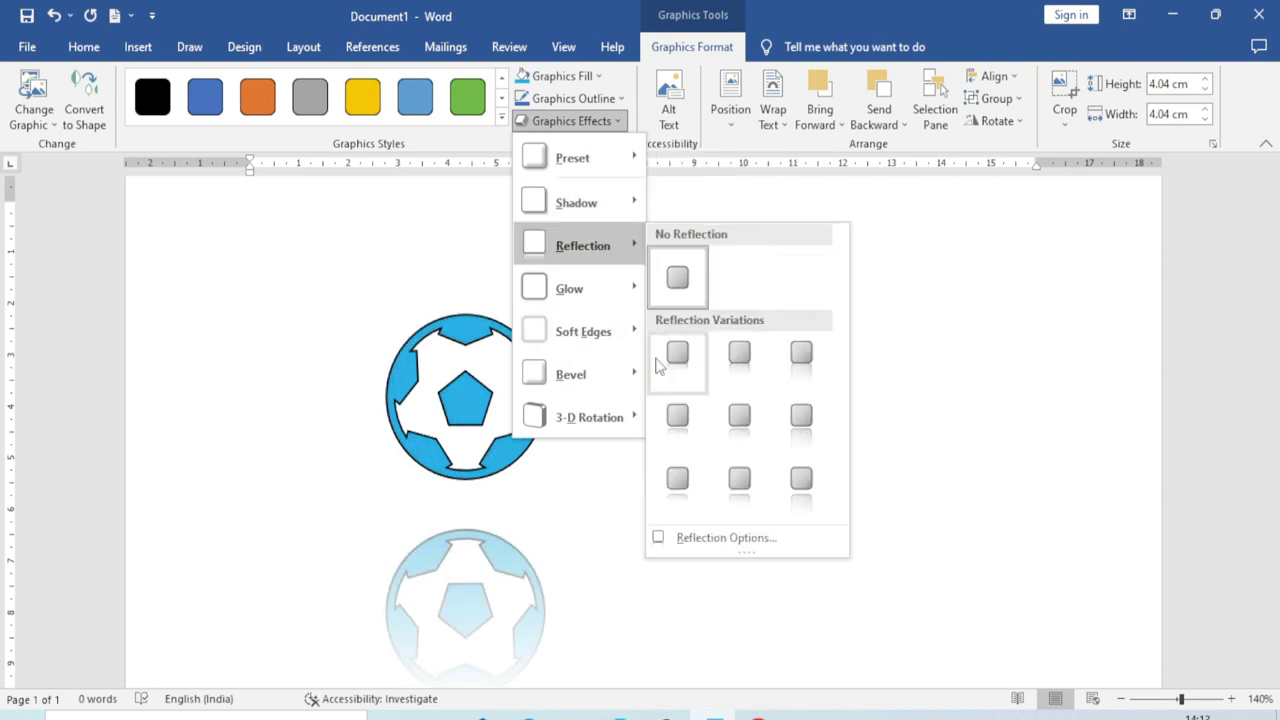
mouse_move(599, 300)
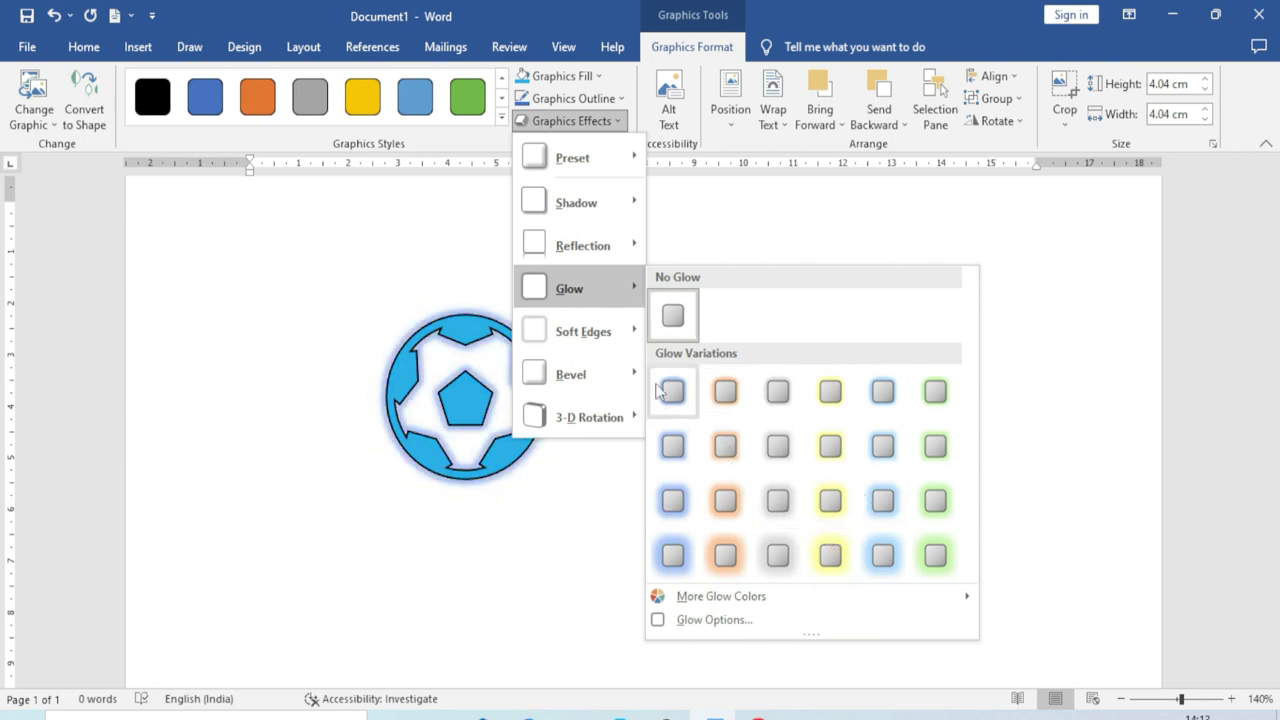
mouse_move(611, 331)
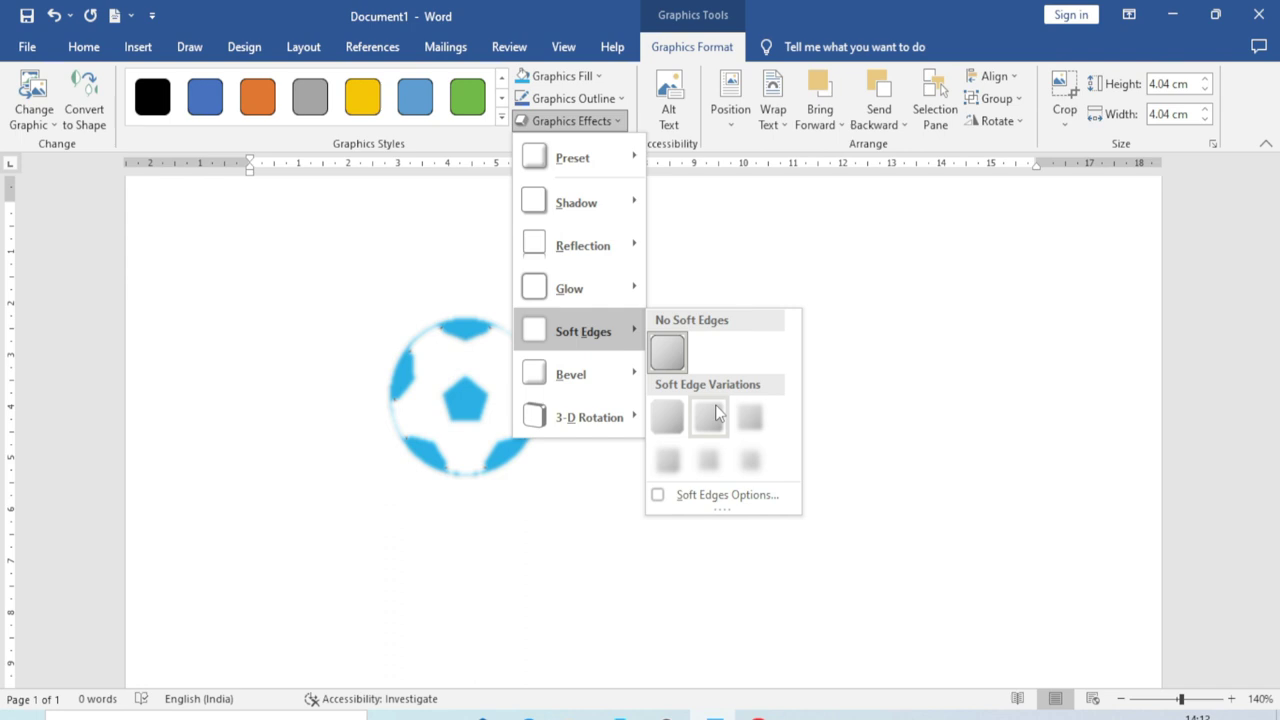
mouse_move(626, 372)
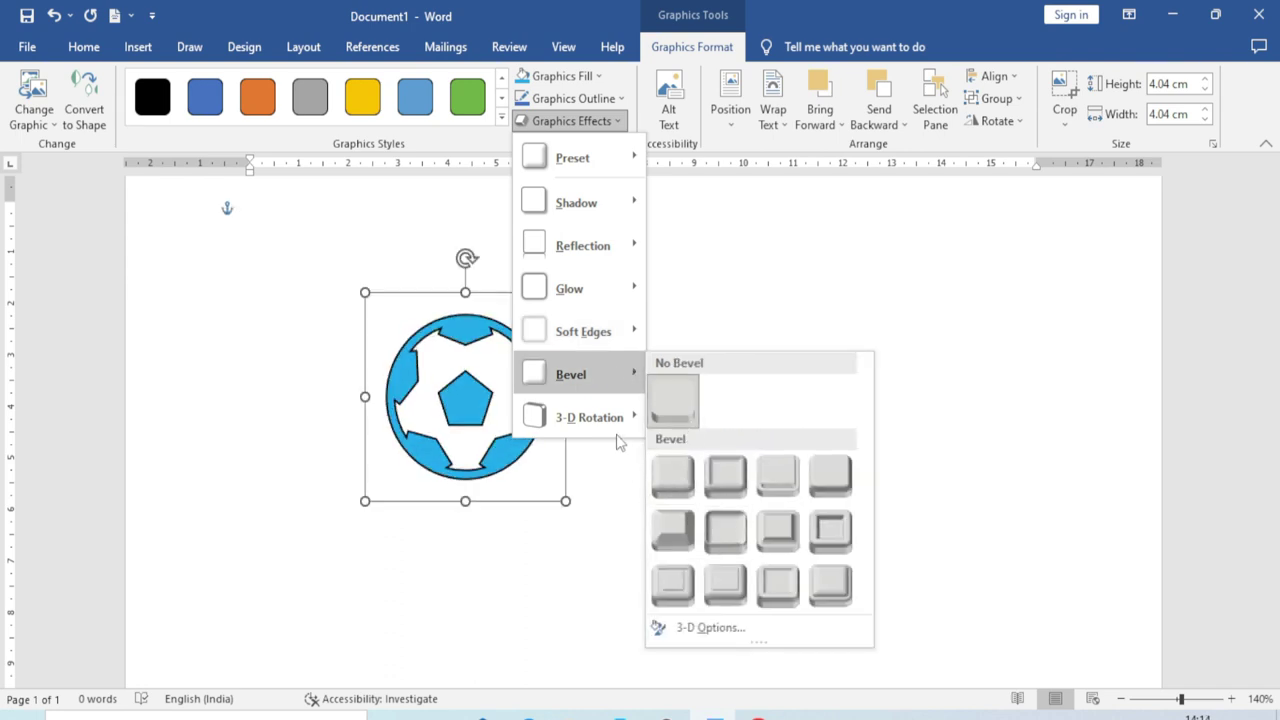
mouse_move(618, 438)
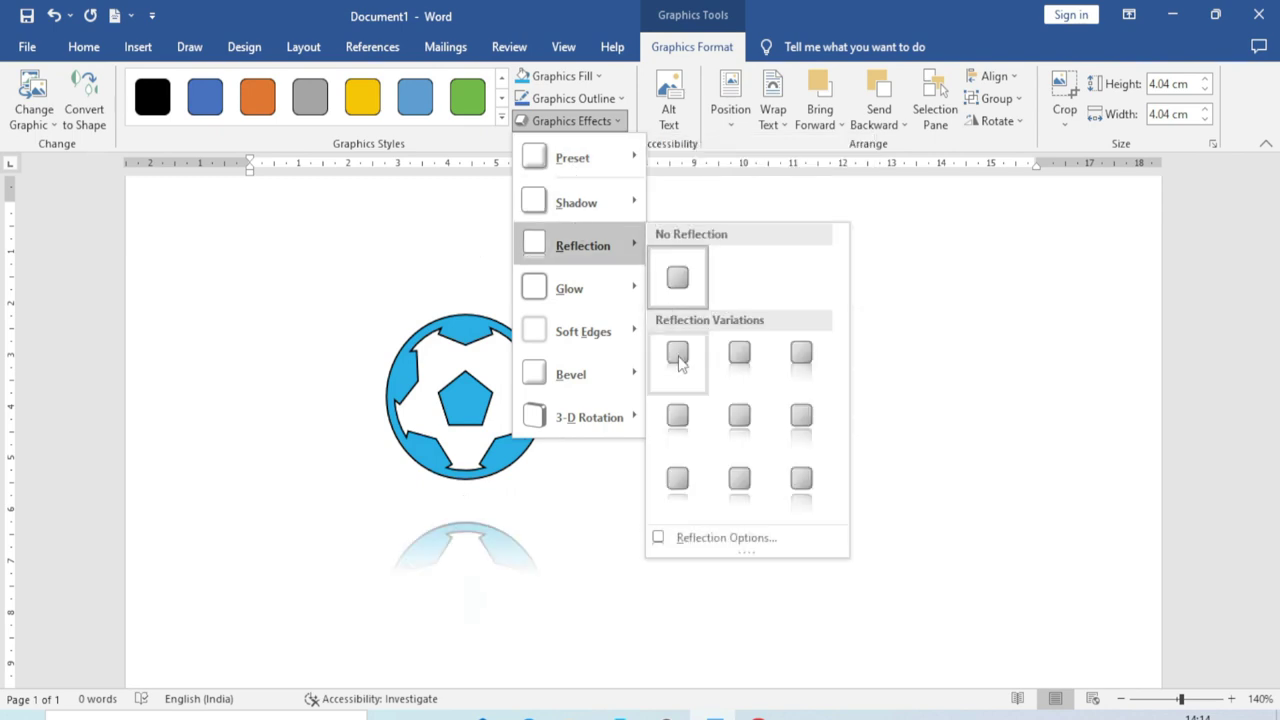
click(837, 251)
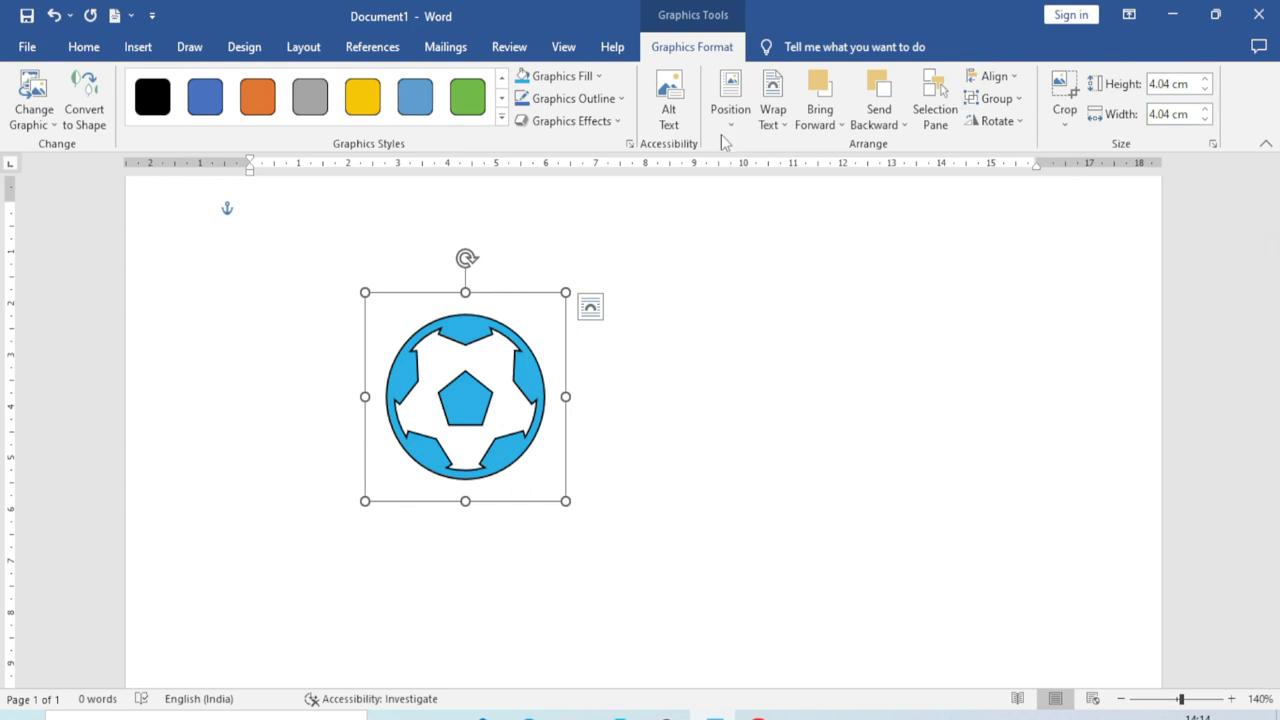
click(669, 100)
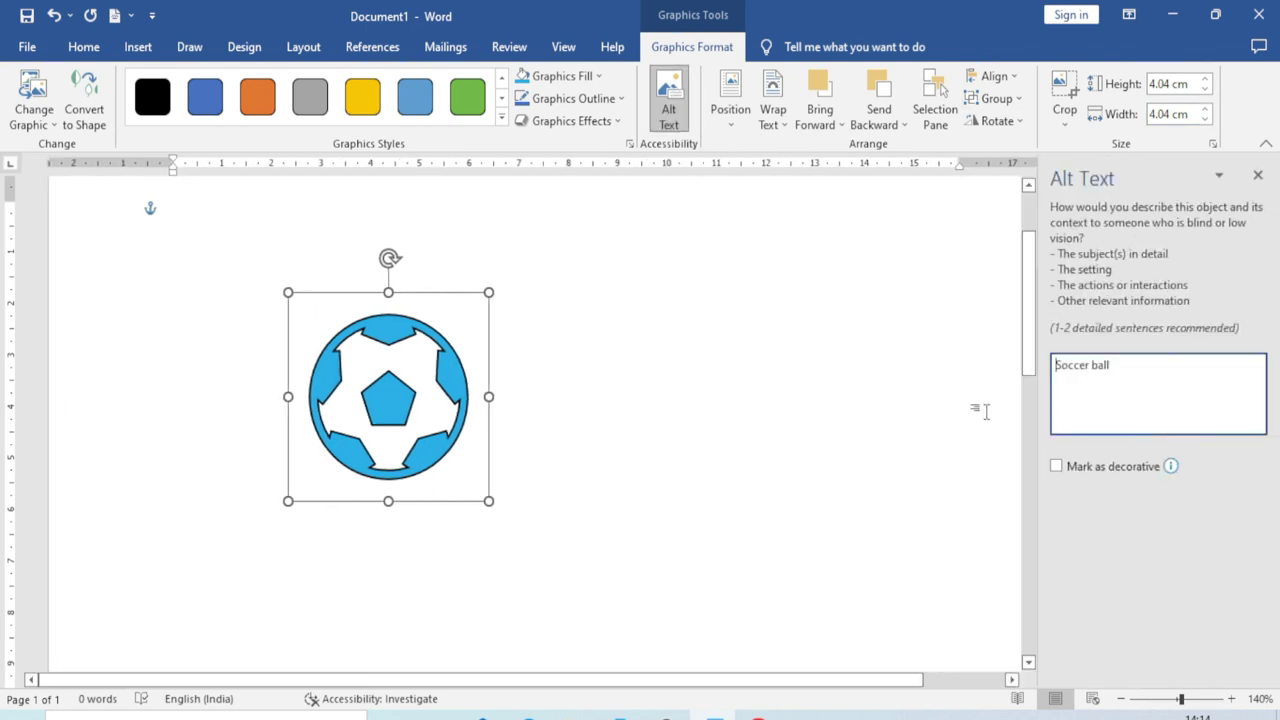
drag(1118, 366, 1076, 366)
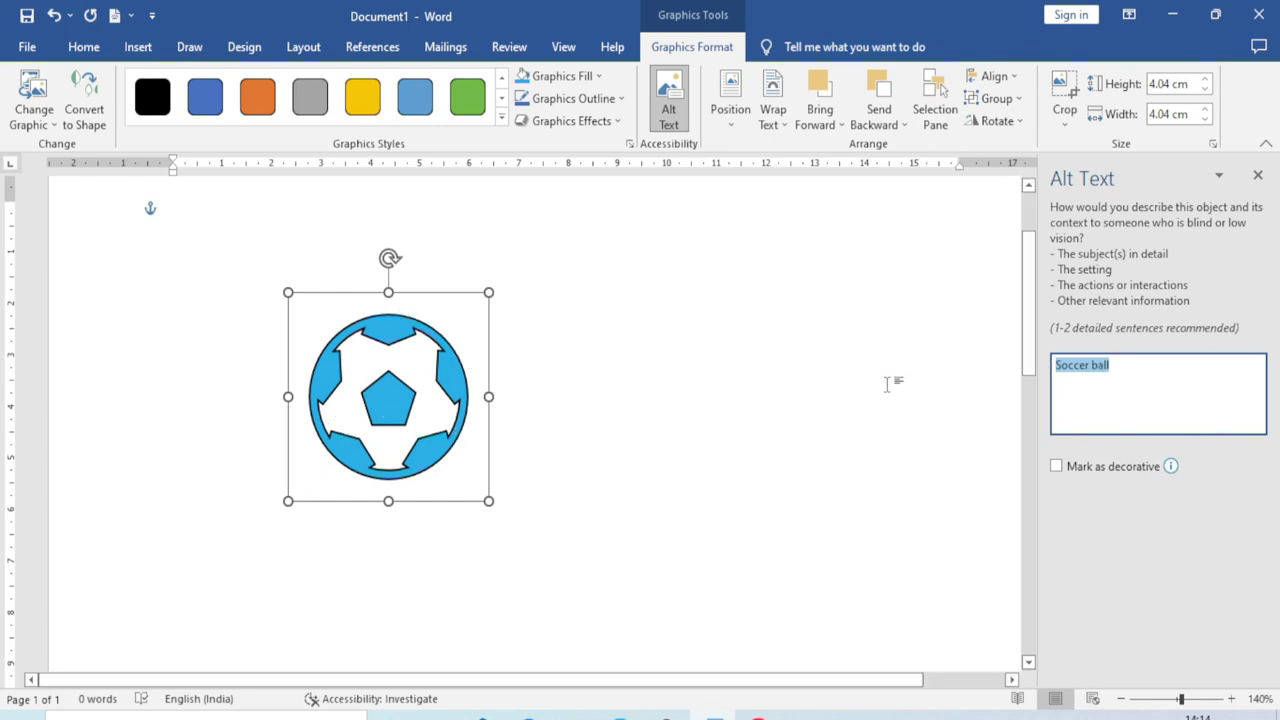
click(1258, 176)
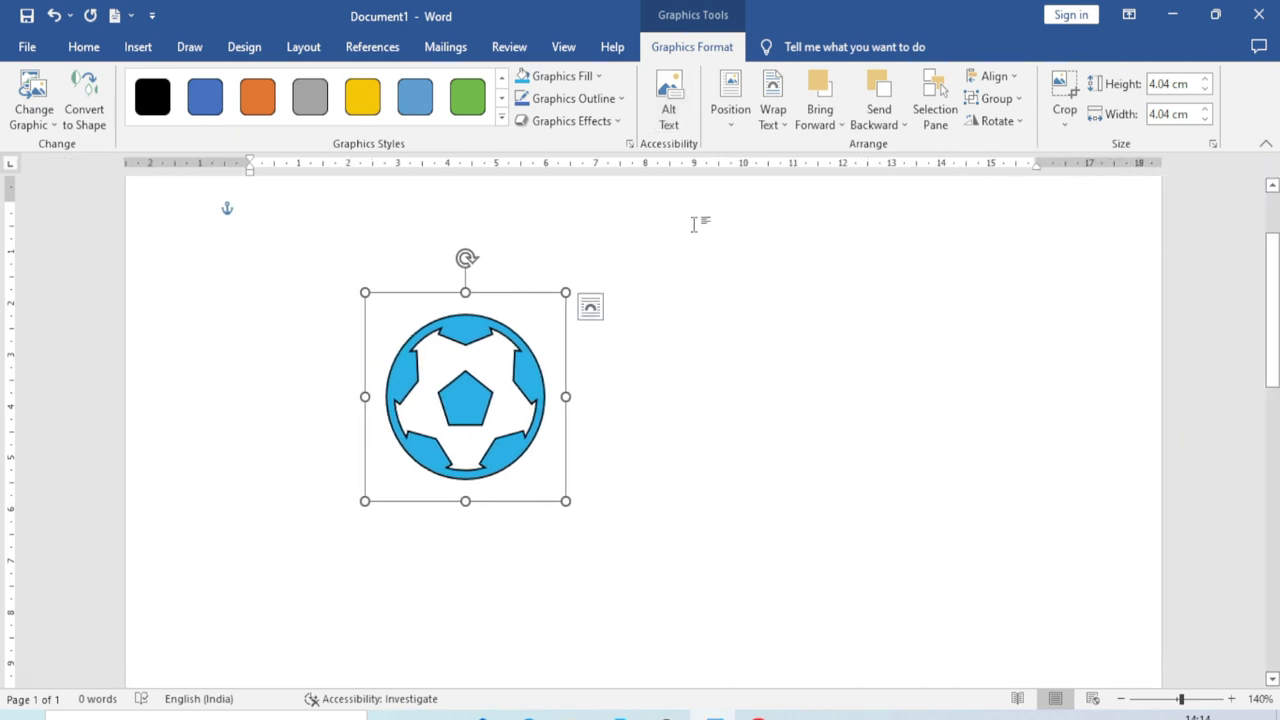
Step: Check the Position and Wrap Text choices without changing them, then click beside the ball on the page
click(730, 100)
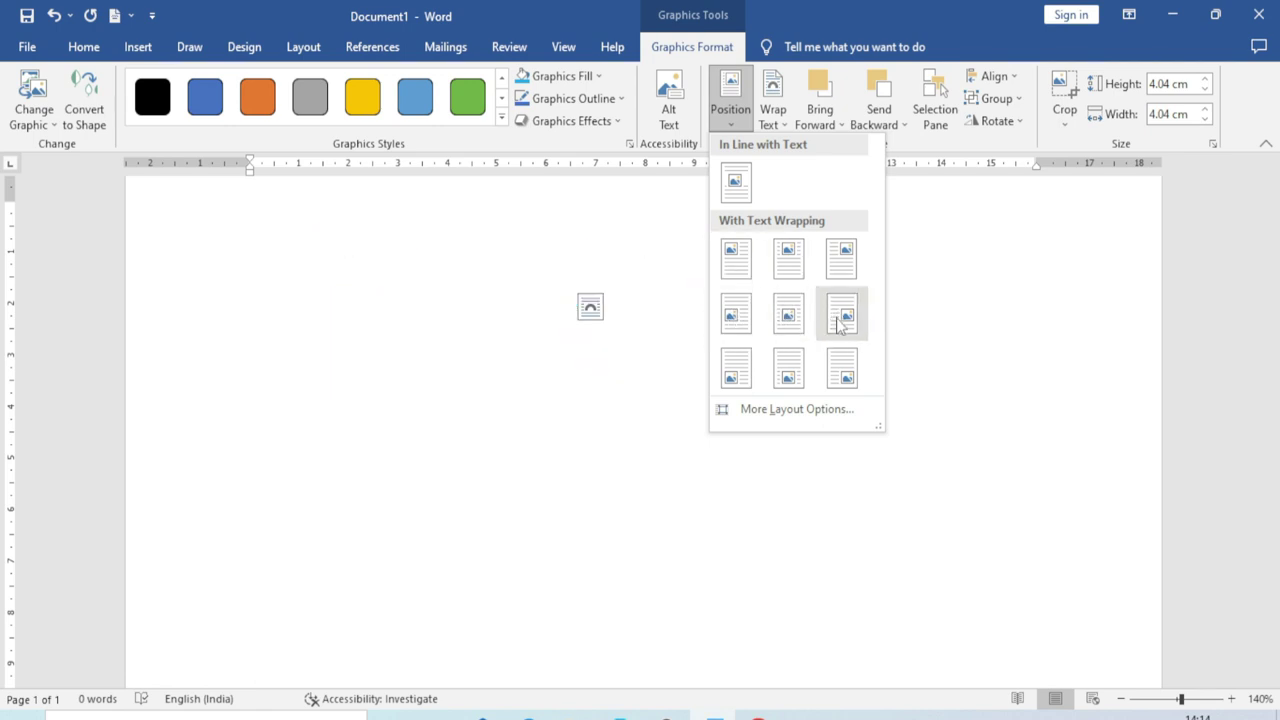
key(Escape)
click(770, 126)
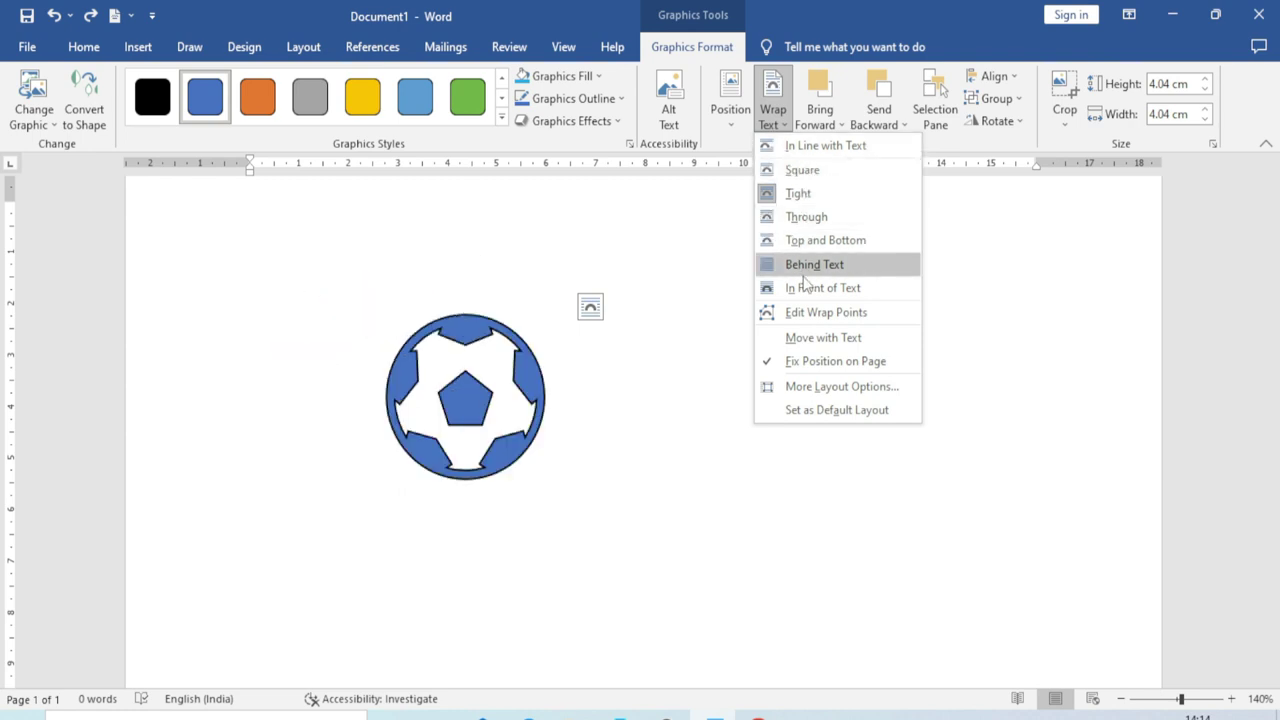
click(966, 323)
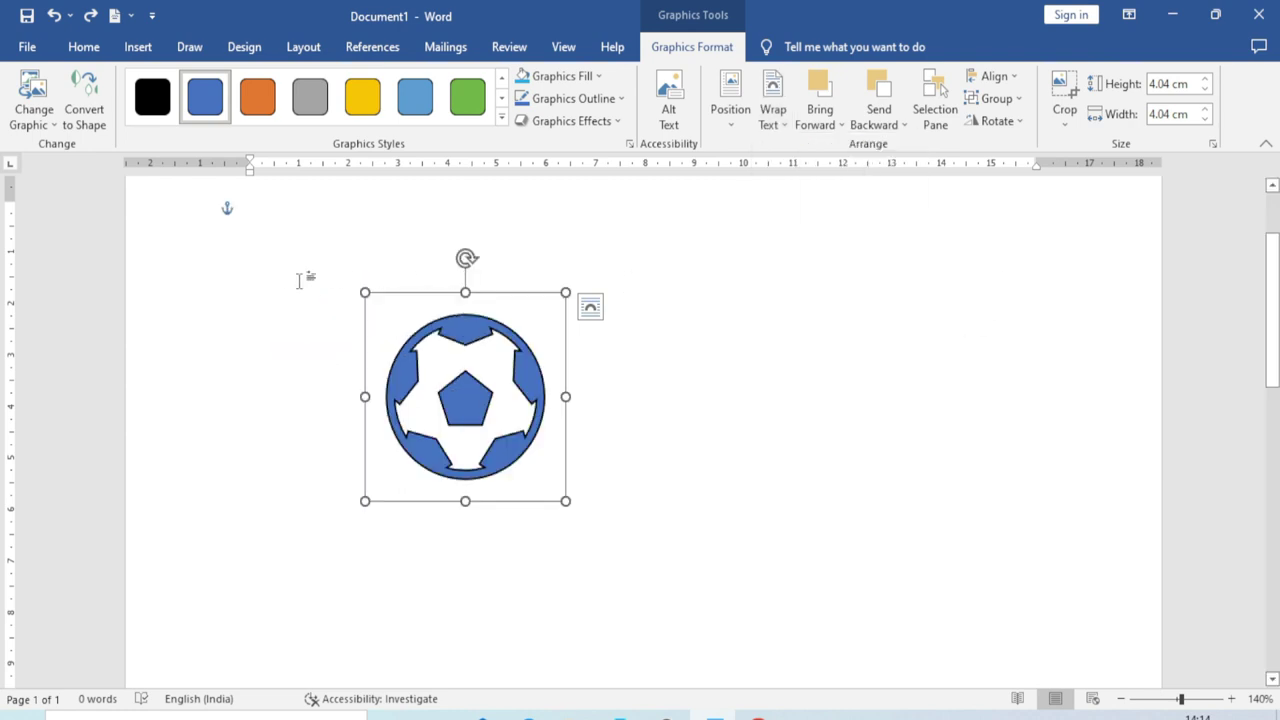
click(321, 297)
Step: Generate sample paragraphs with =rand() and move the soccer ball up into them
text(=ra)
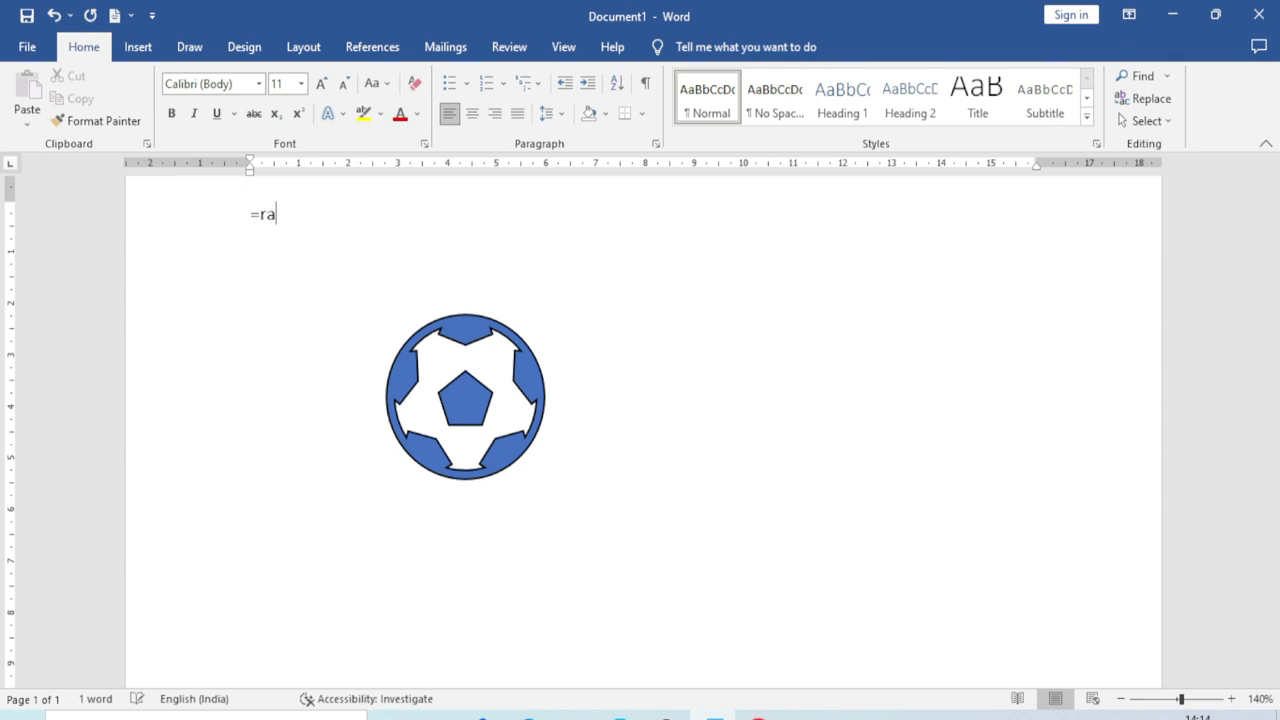
text())
key(Return)
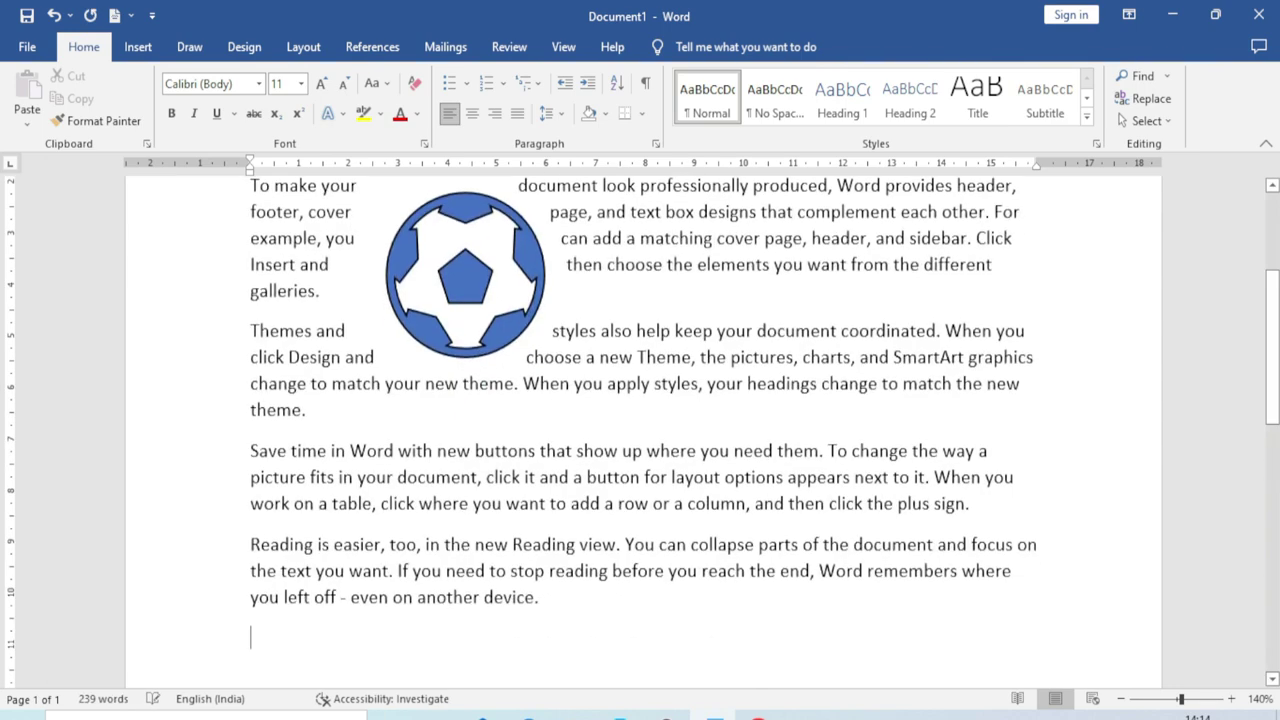
scroll(401, 443, up, 2)
drag(401, 443, 546, 417)
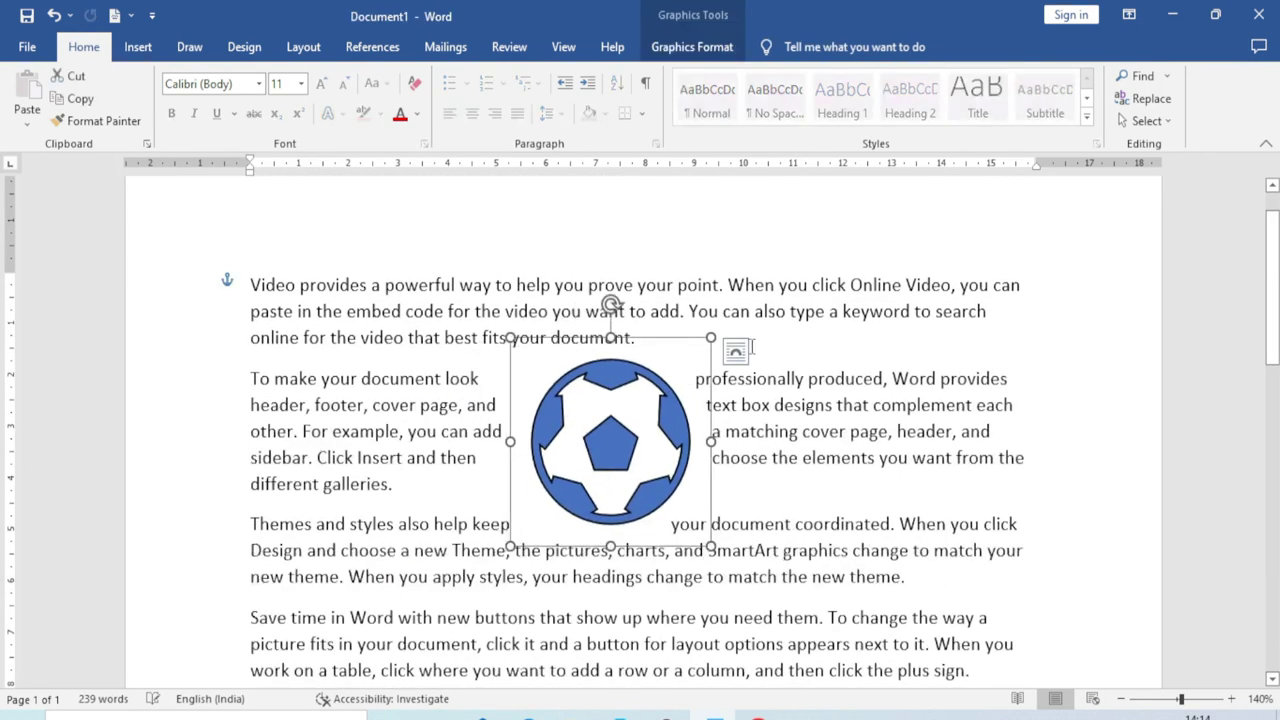
Step: Set the ball's text wrapping to In Line with Text and drag it into place
click(692, 47)
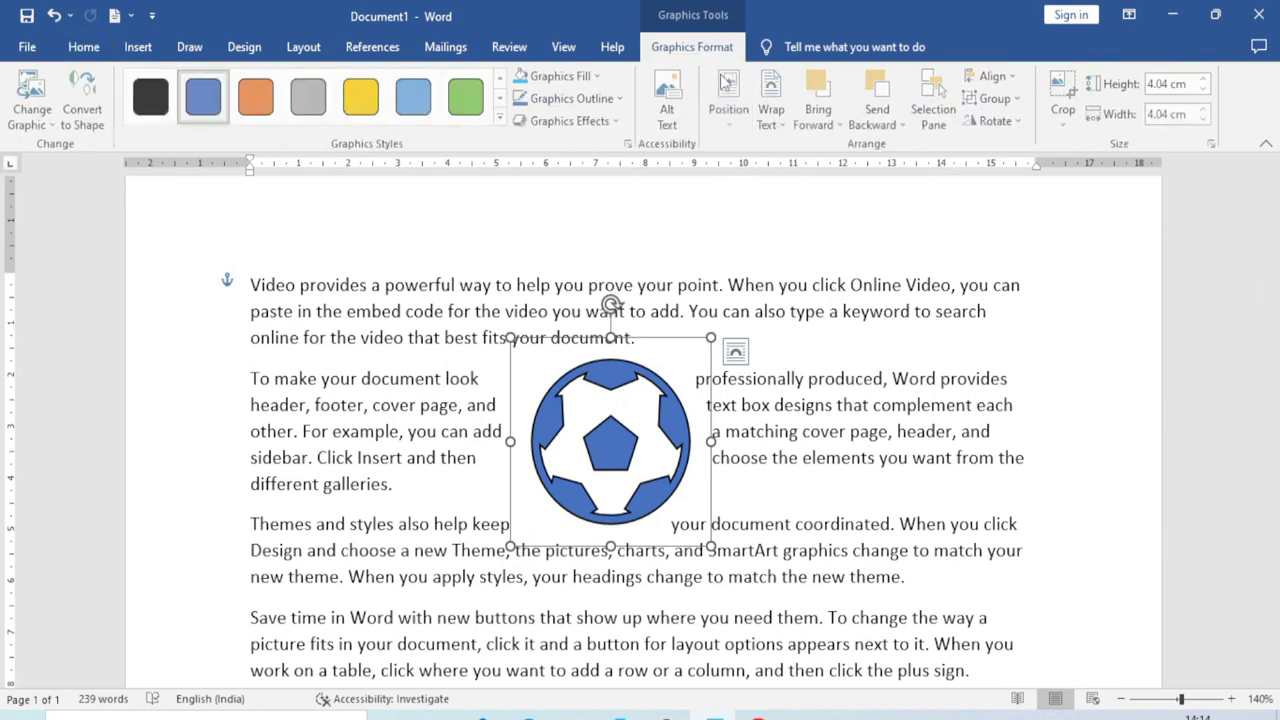
click(772, 105)
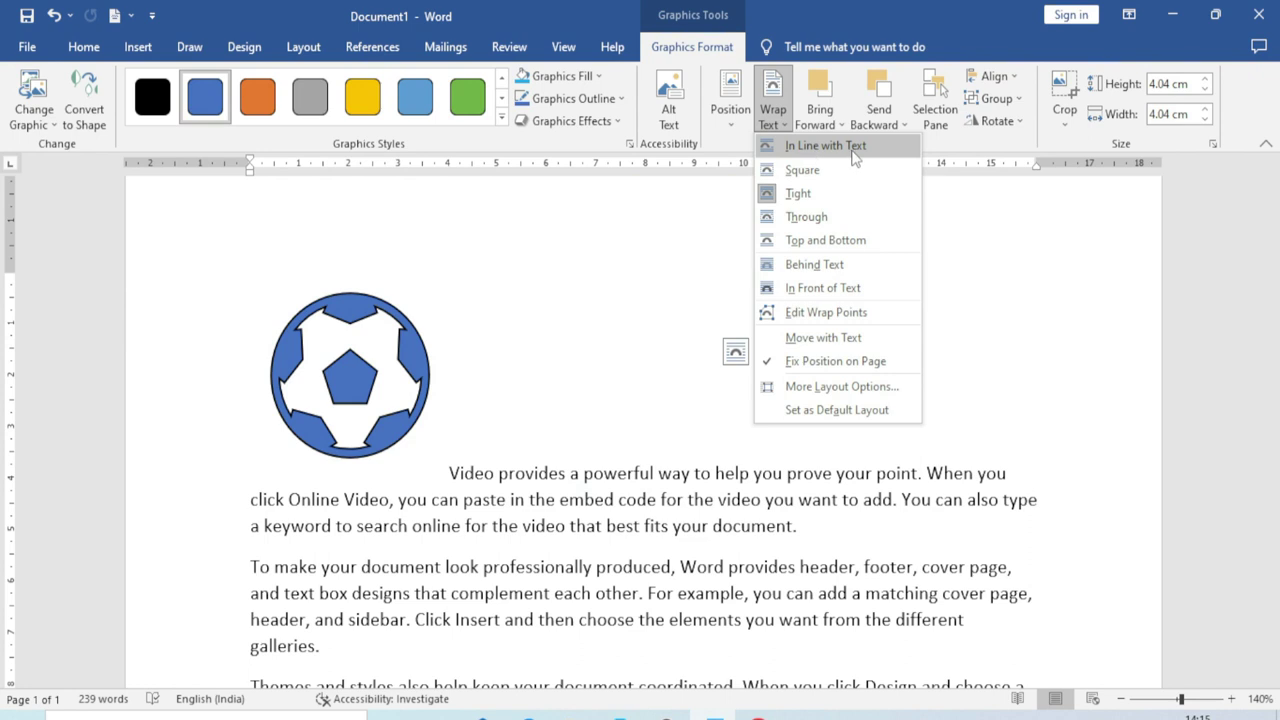
click(855, 157)
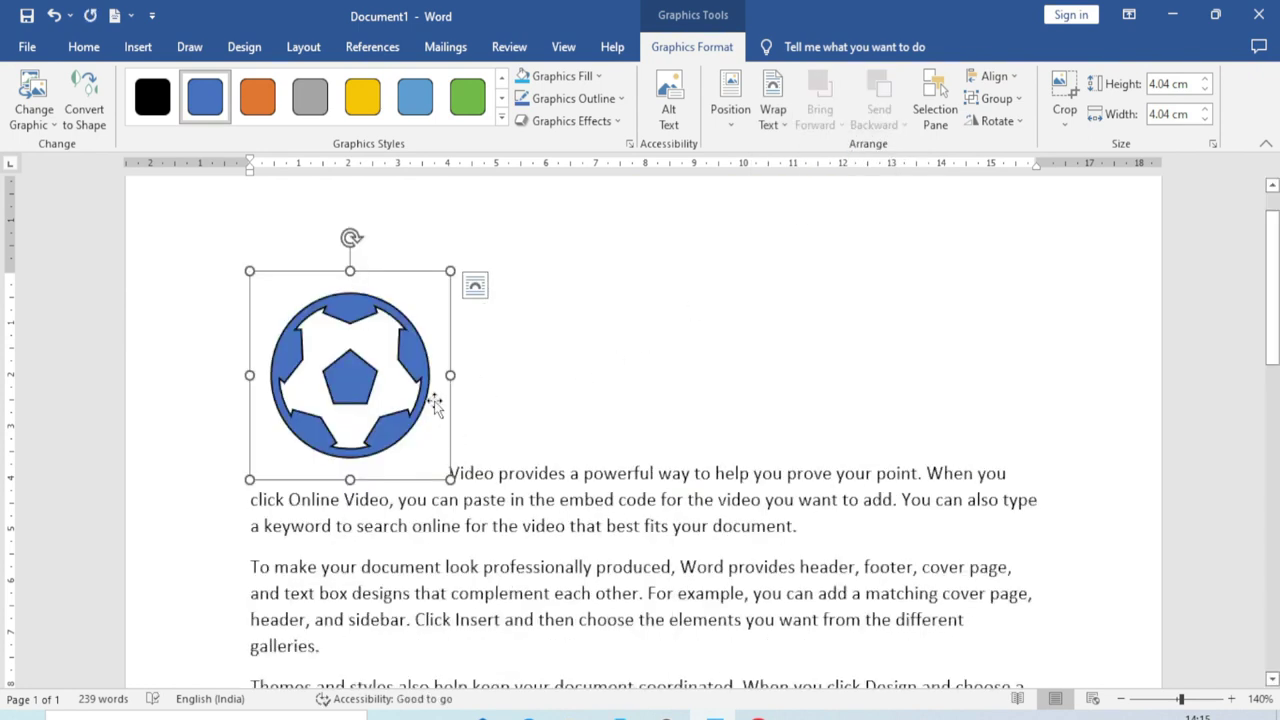
drag(467, 433, 838, 431)
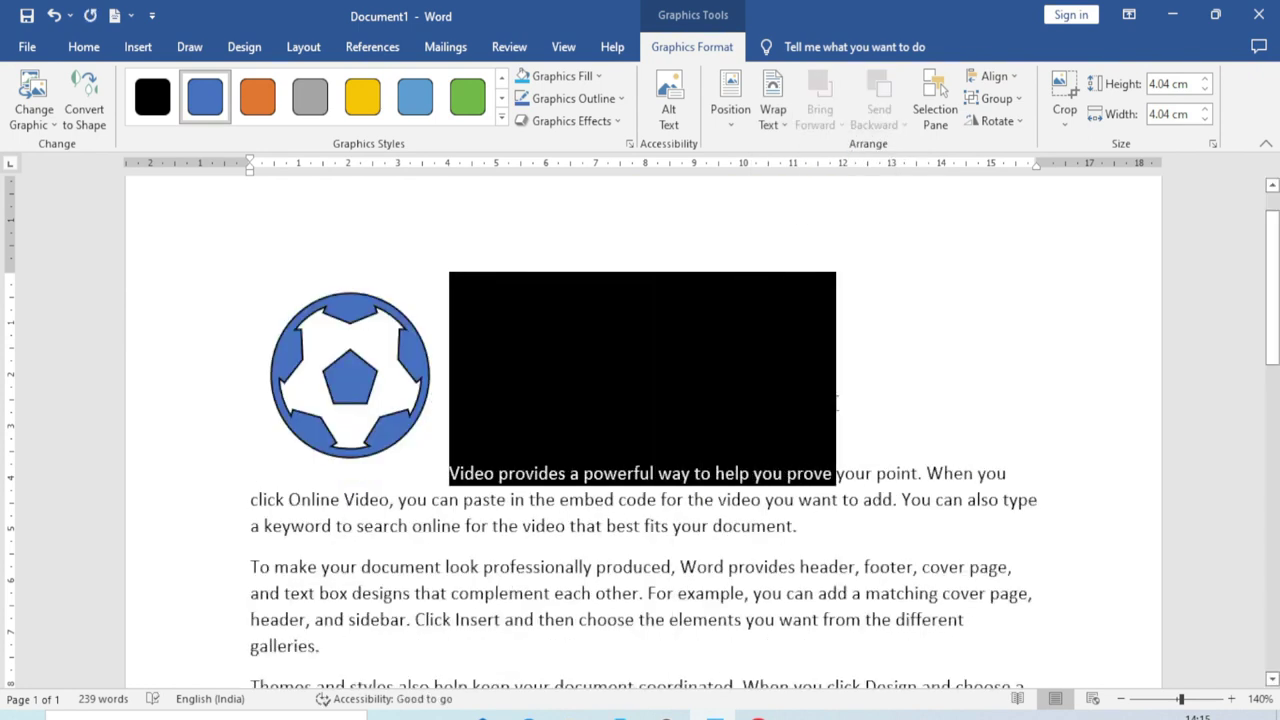
Step: Select the soccer ball and show the Selection Pane listing it as Graphic 5
click(398, 350)
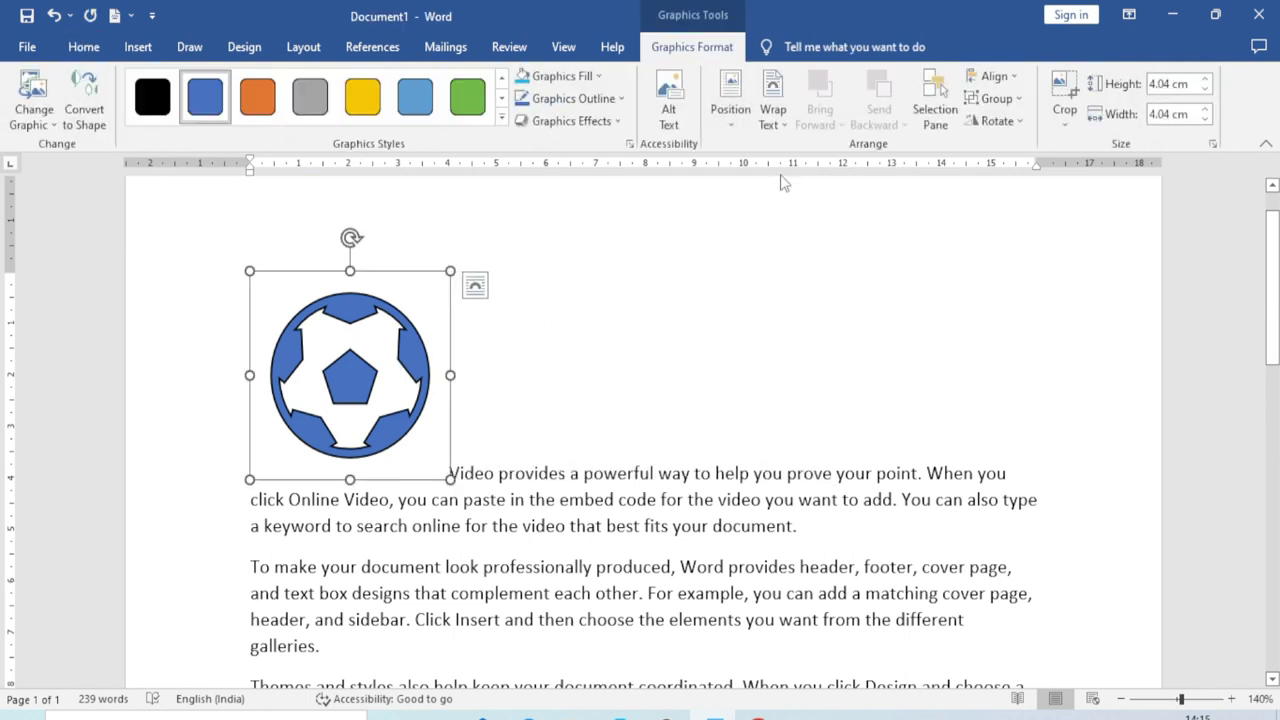
click(780, 125)
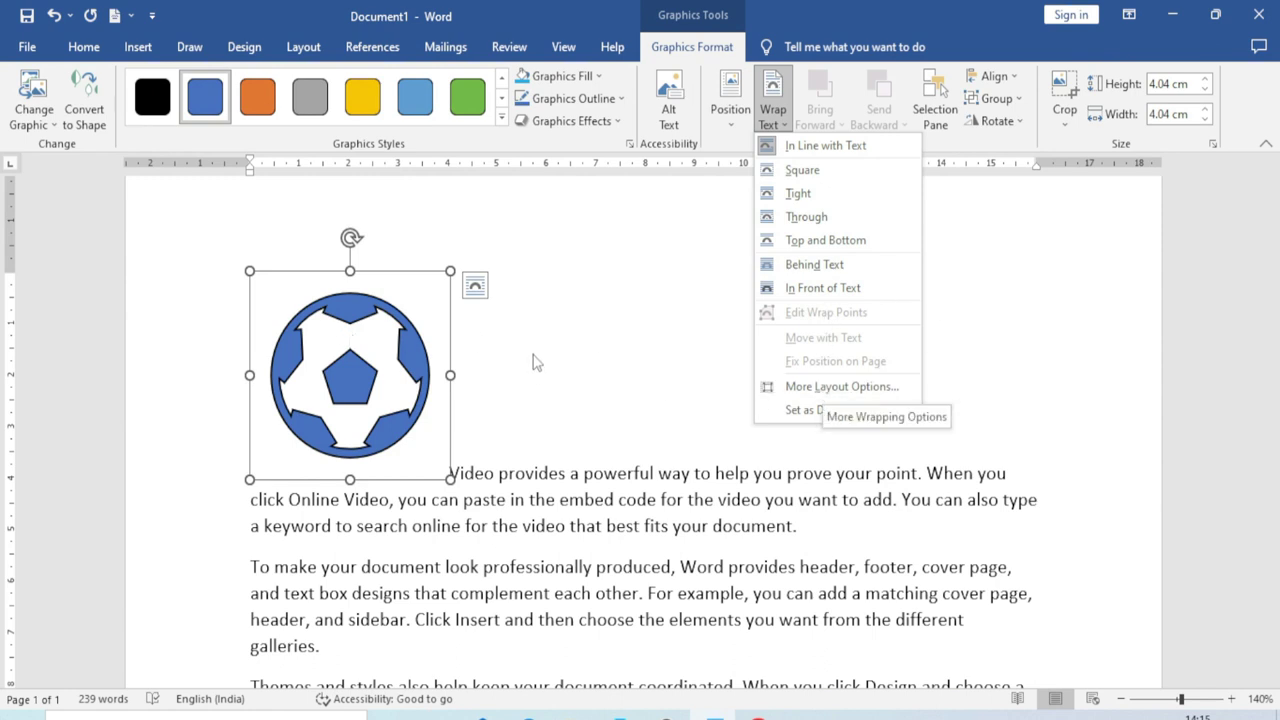
click(644, 293)
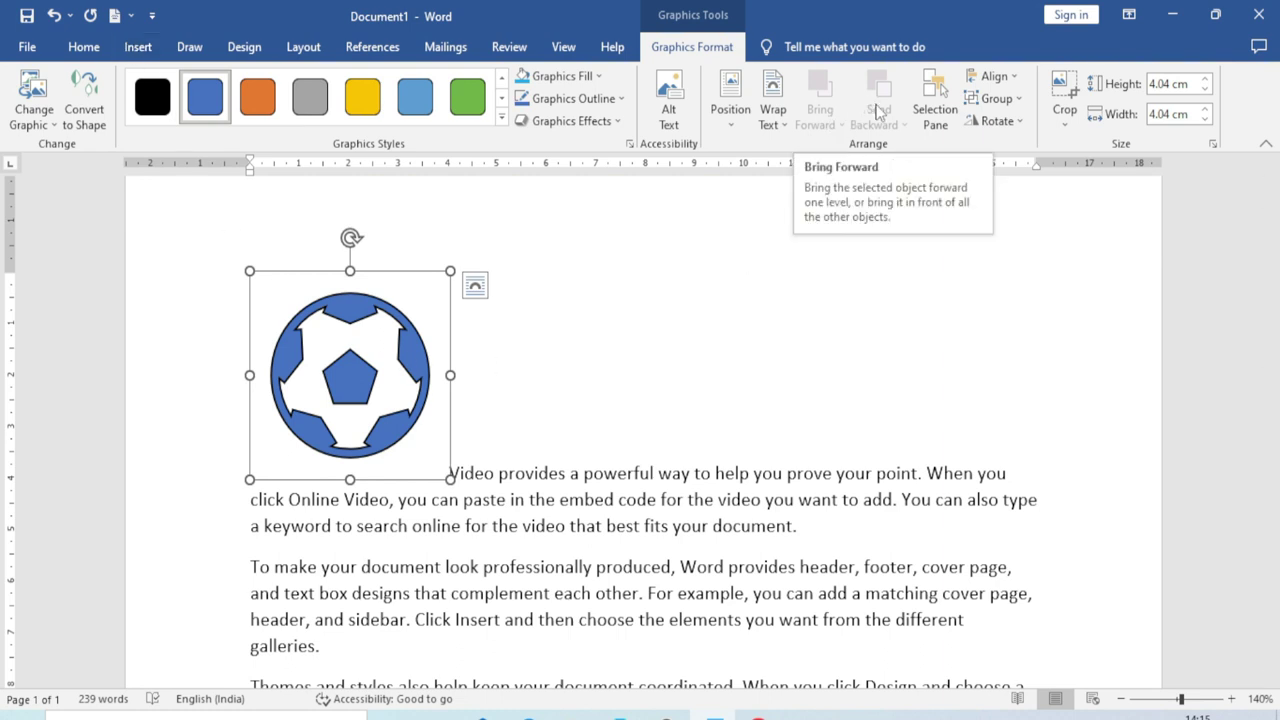
click(935, 100)
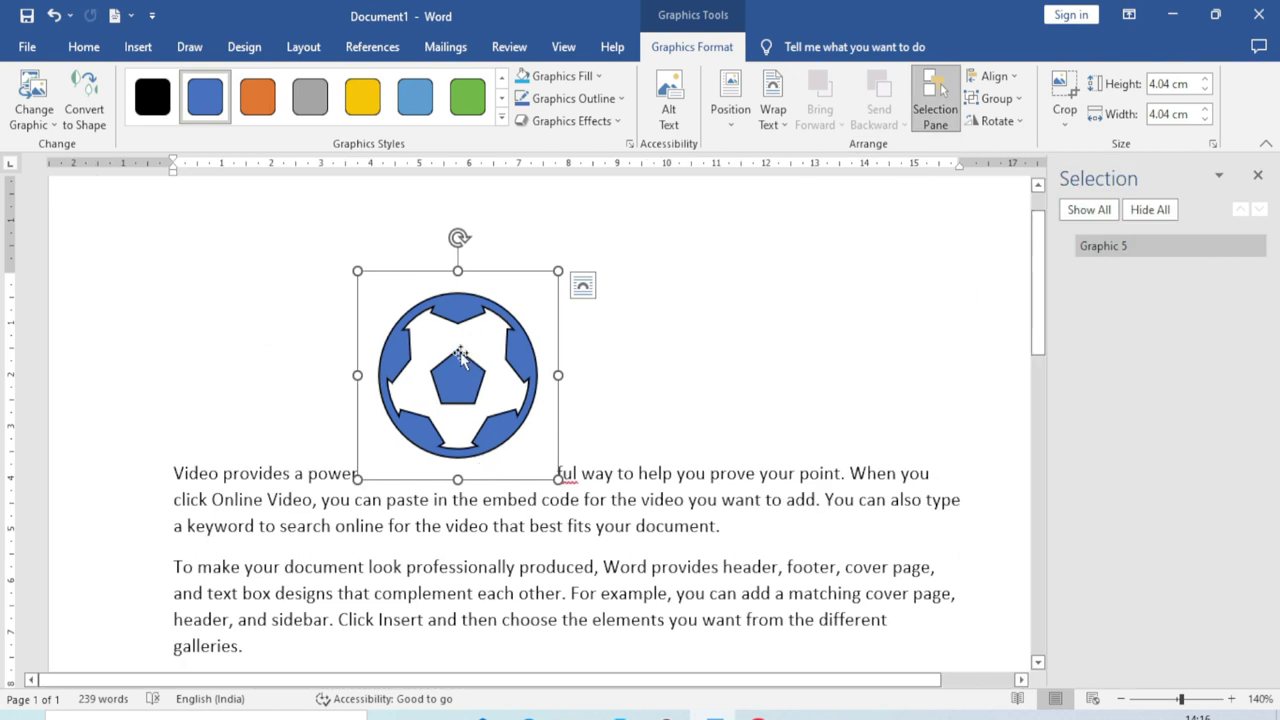
Step: Convert the ball to shapes, toggle Shape 3 and Shape 2 visibility, and select the pentagon
click(85, 115)
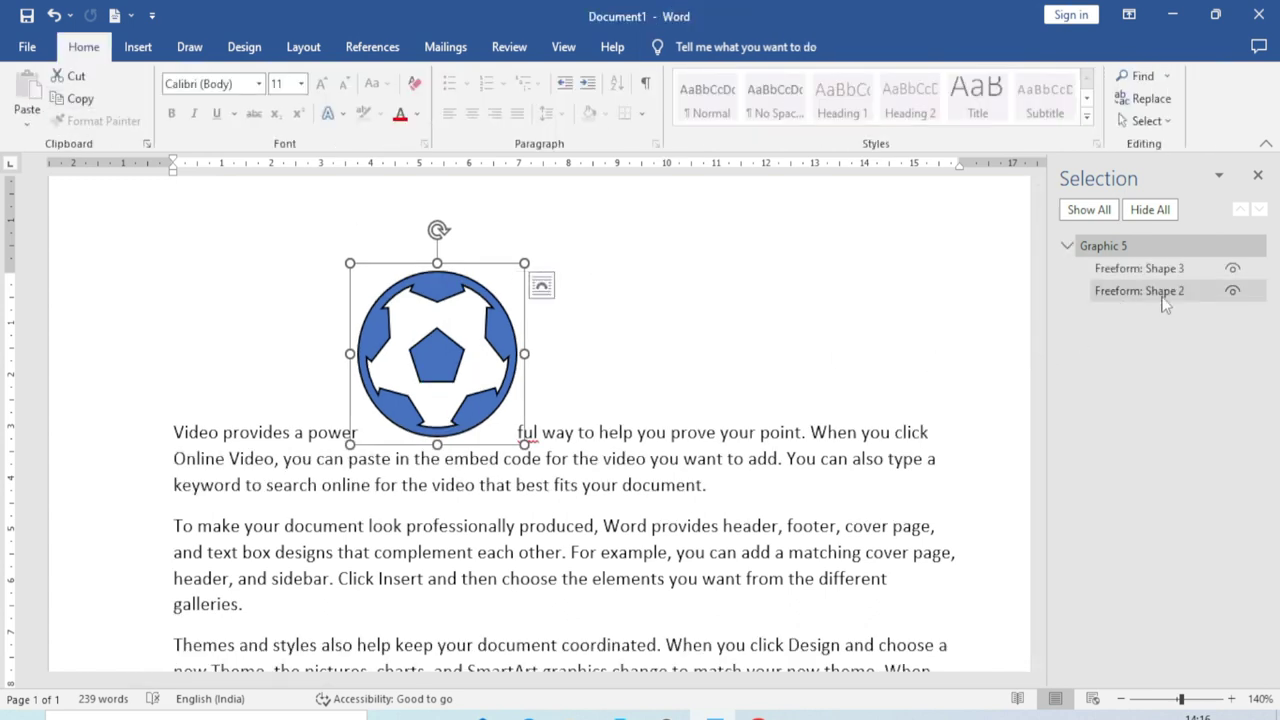
click(1233, 269)
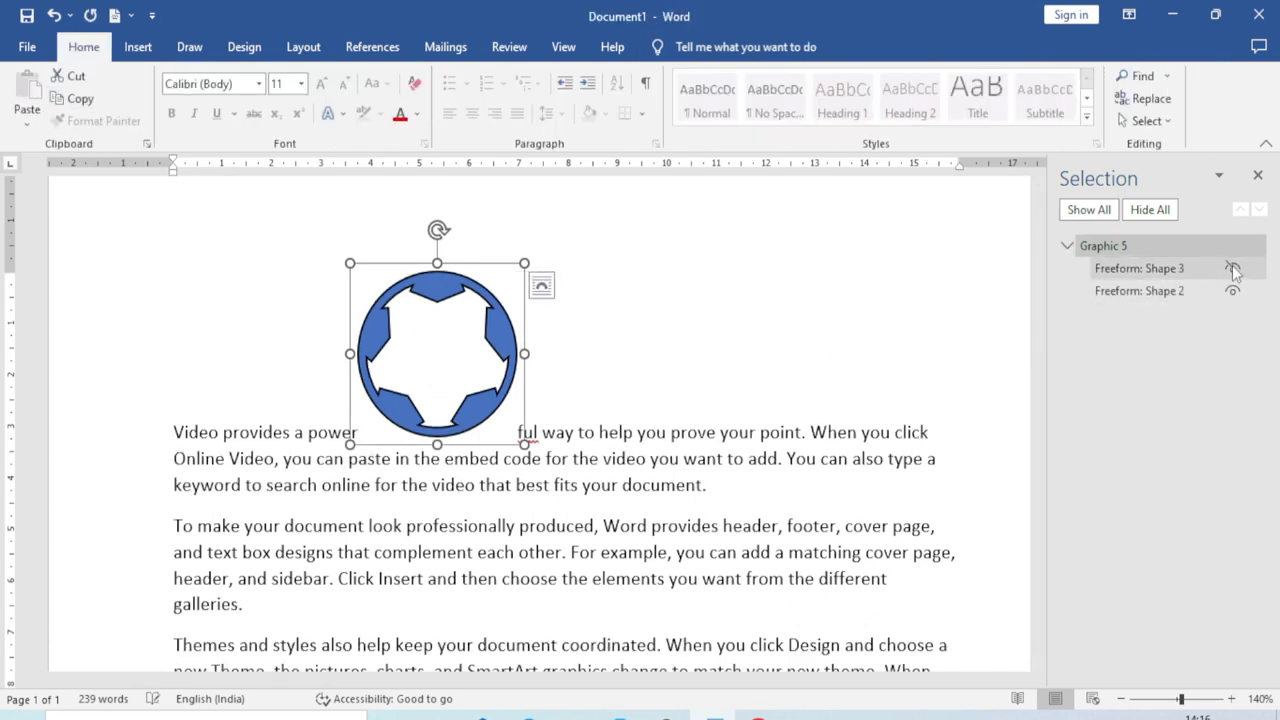
click(1233, 269)
click(1233, 291)
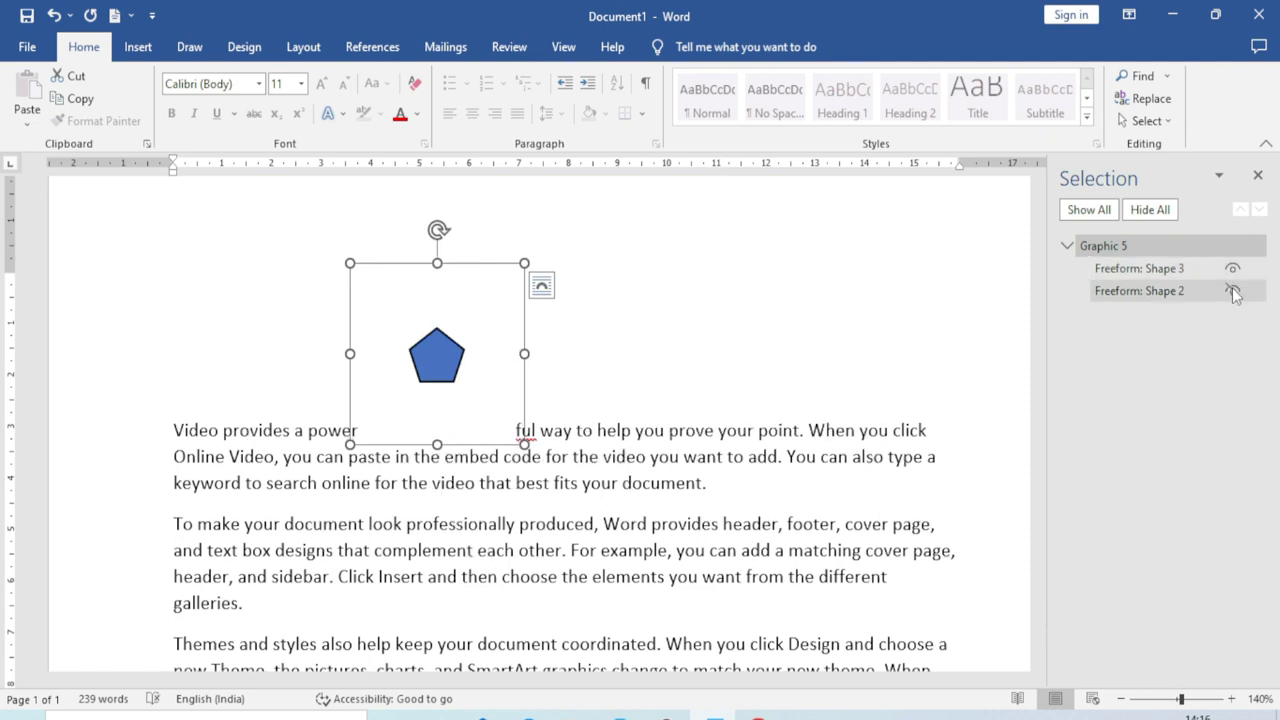
click(1233, 291)
click(1233, 269)
click(1233, 269)
click(1233, 291)
click(1233, 291)
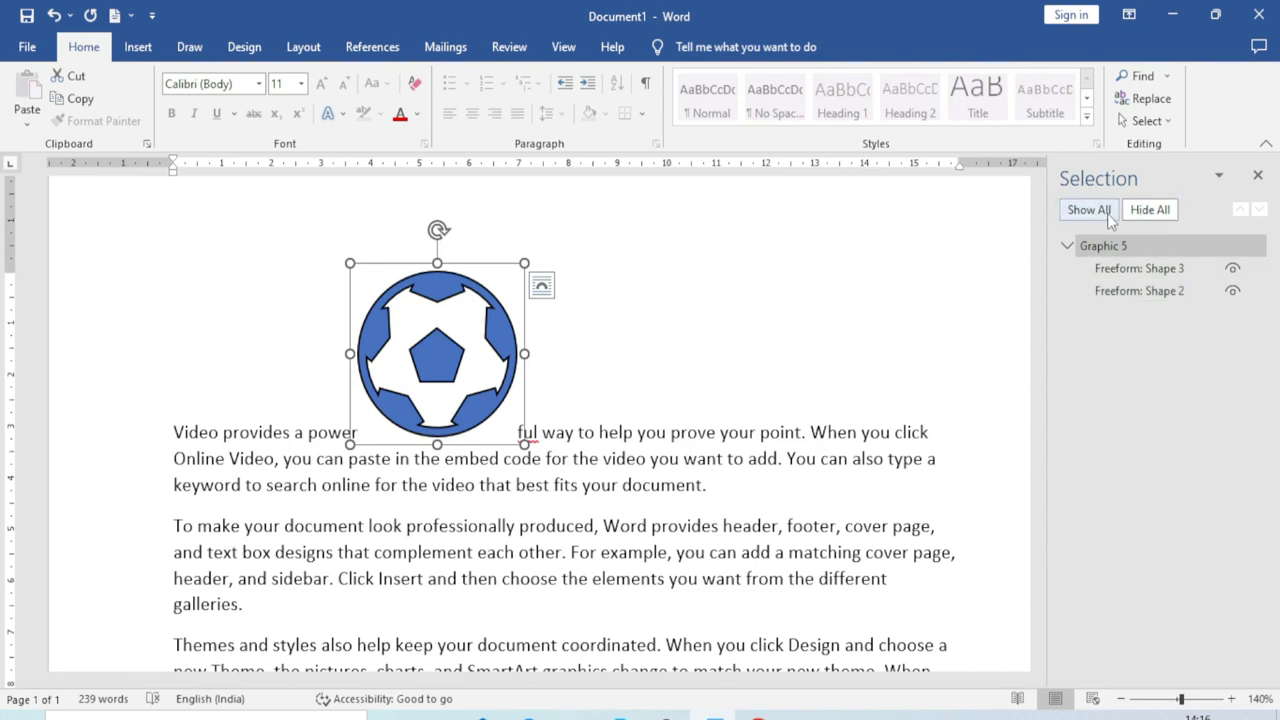
click(452, 360)
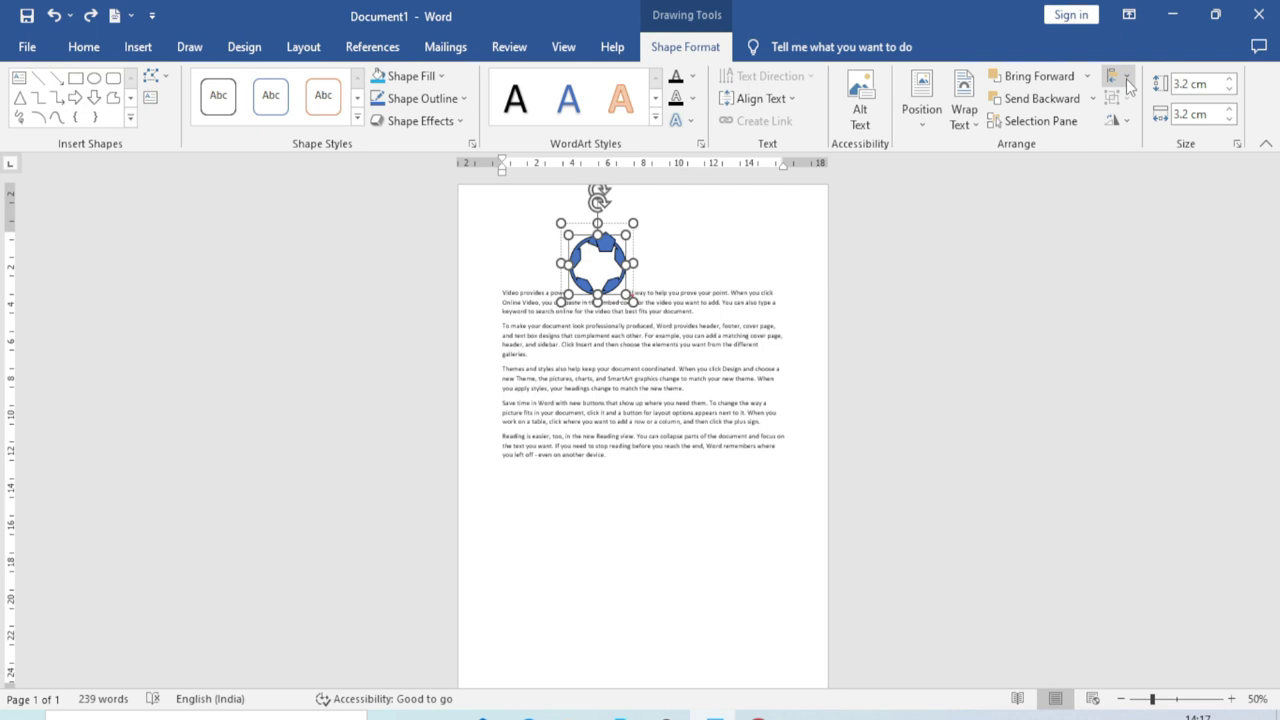
Step: Nudge the pentagon's height up three steps and back down one
click(1118, 77)
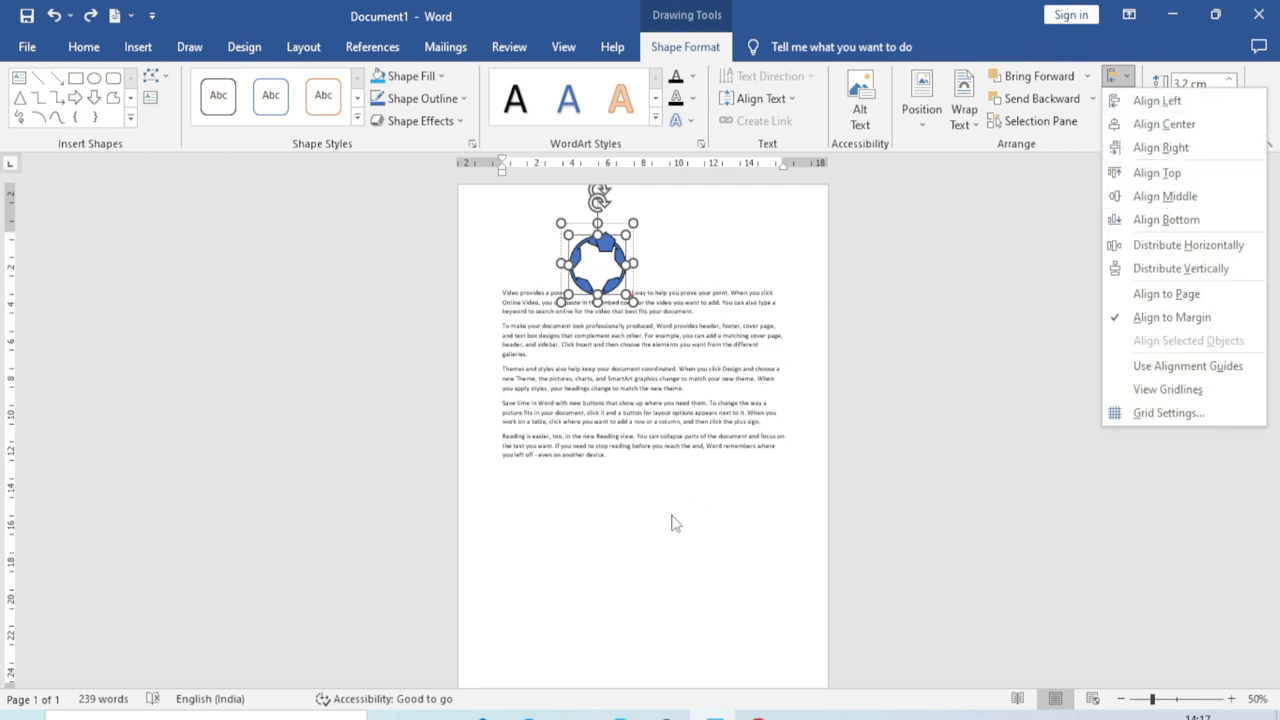
click(970, 340)
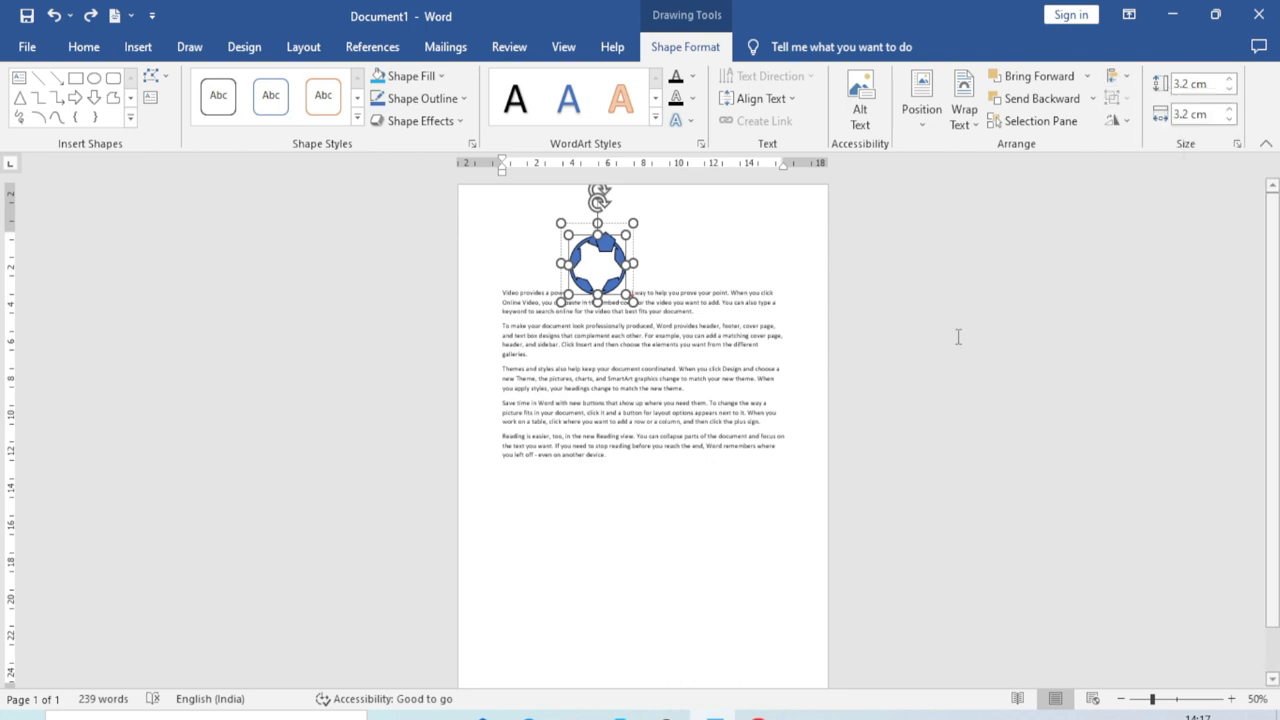
click(1233, 82)
click(1233, 82)
click(1233, 82)
click(1233, 90)
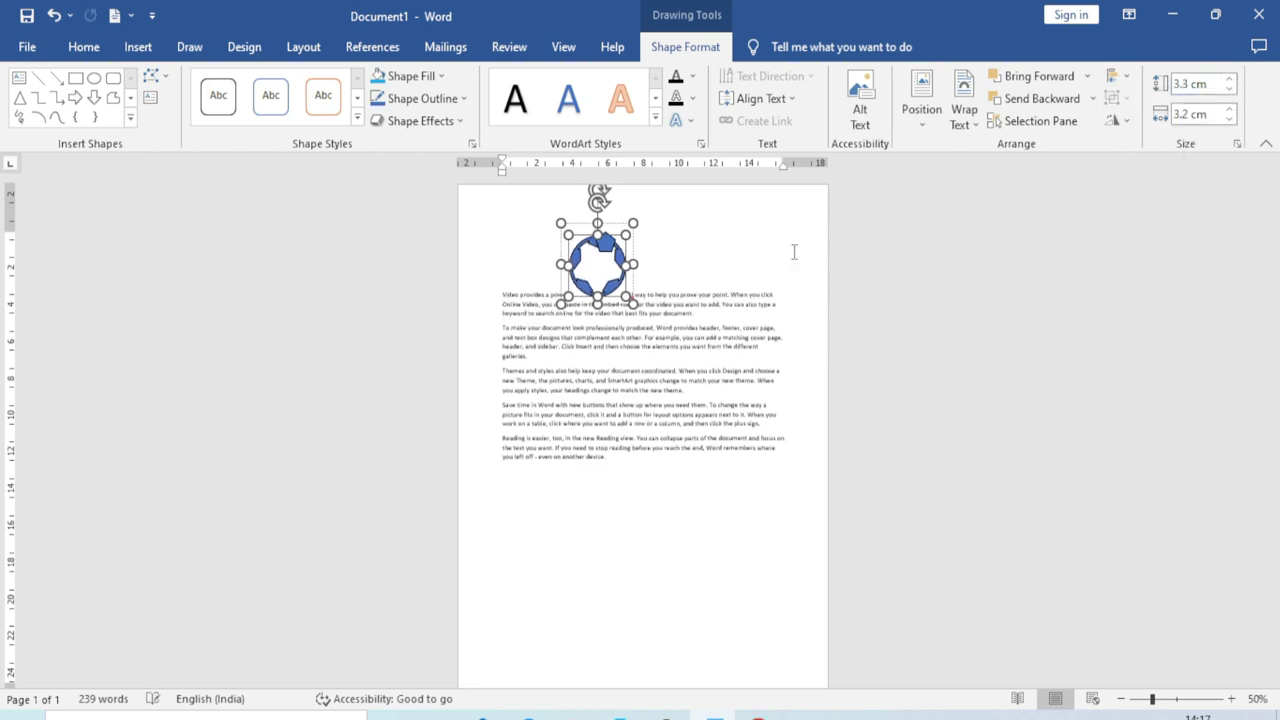
Step: Select all text and shapes in the document and delete them
click(556, 393)
key(ctrl+a)
key(Delete)
Step: Reset zoom to 100% and insert the film-reel icon from the Arts icon category
click(1177, 699)
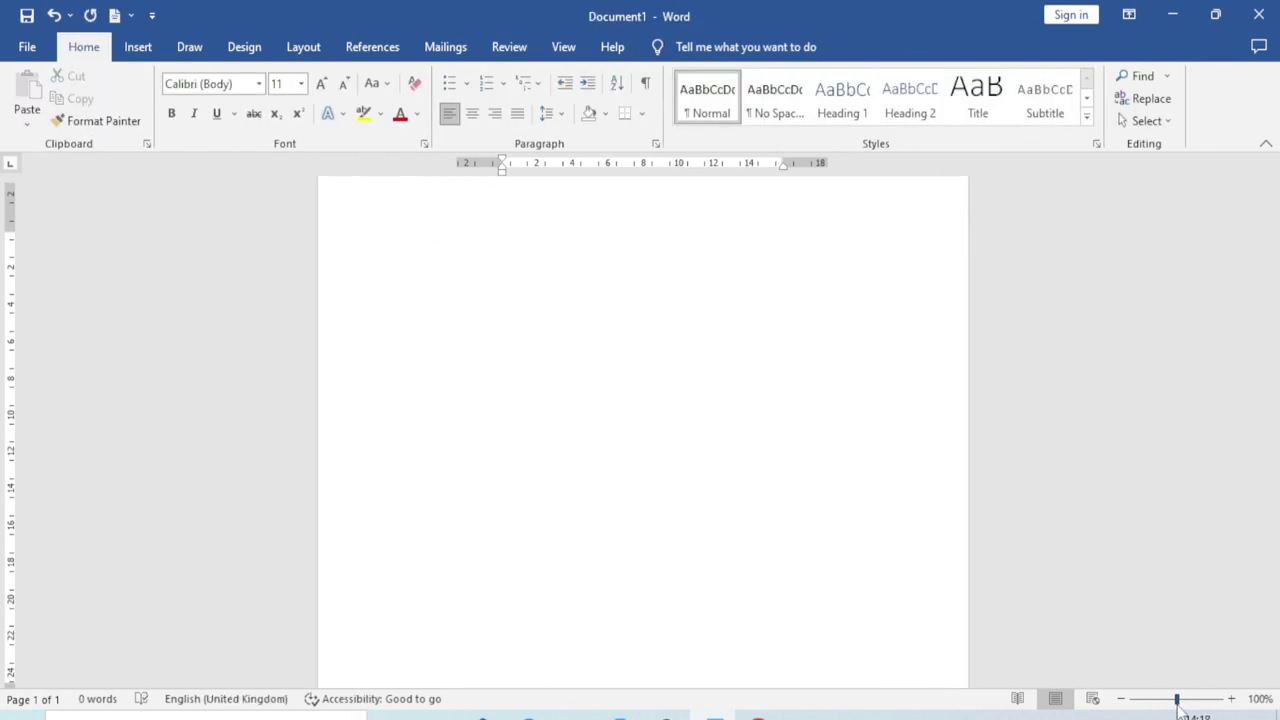
click(138, 47)
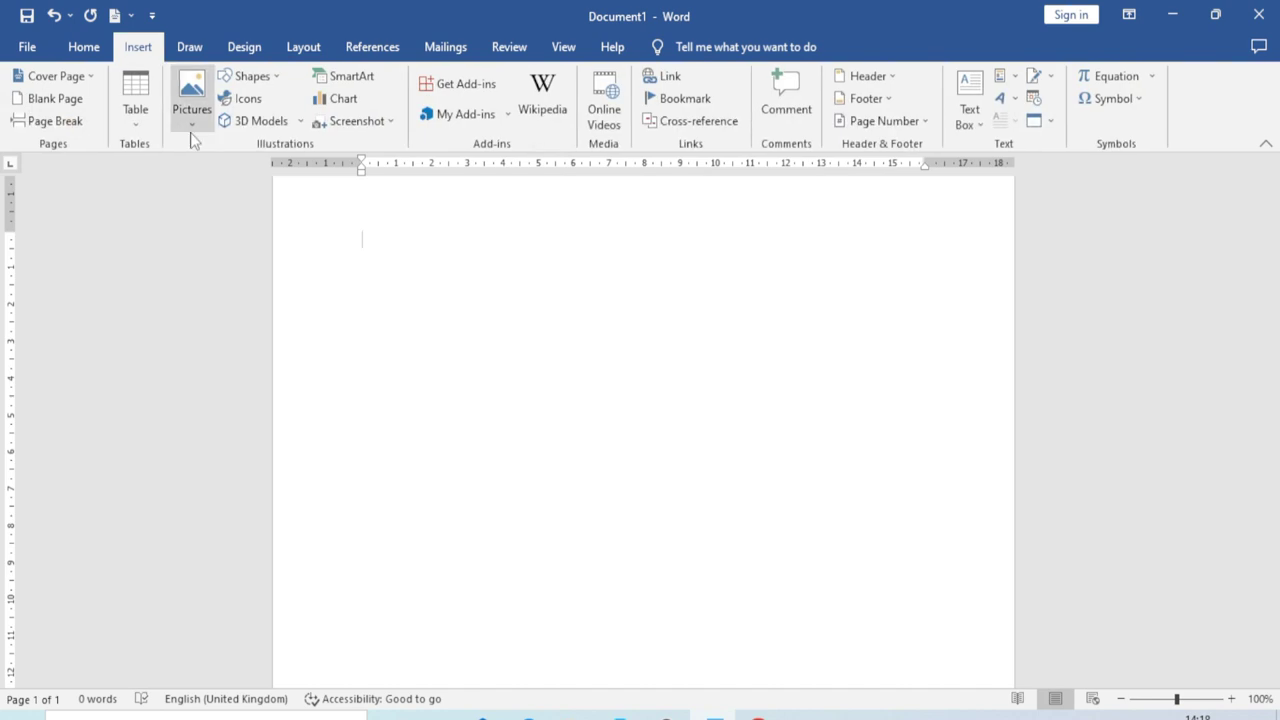
click(240, 98)
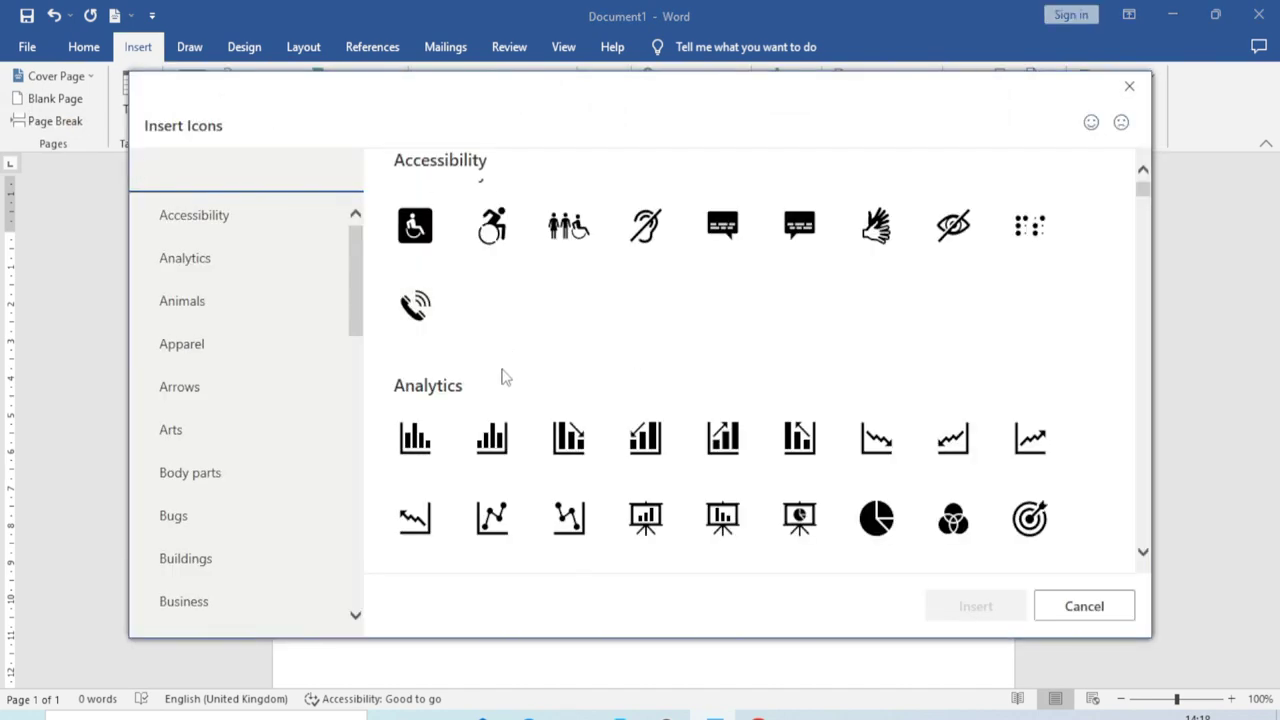
scroll(500, 375, down, 5)
scroll(503, 387, down, 3)
scroll(503, 387, down, 5)
scroll(503, 387, down, 3)
scroll(504, 389, down, 3)
scroll(504, 389, down, 5)
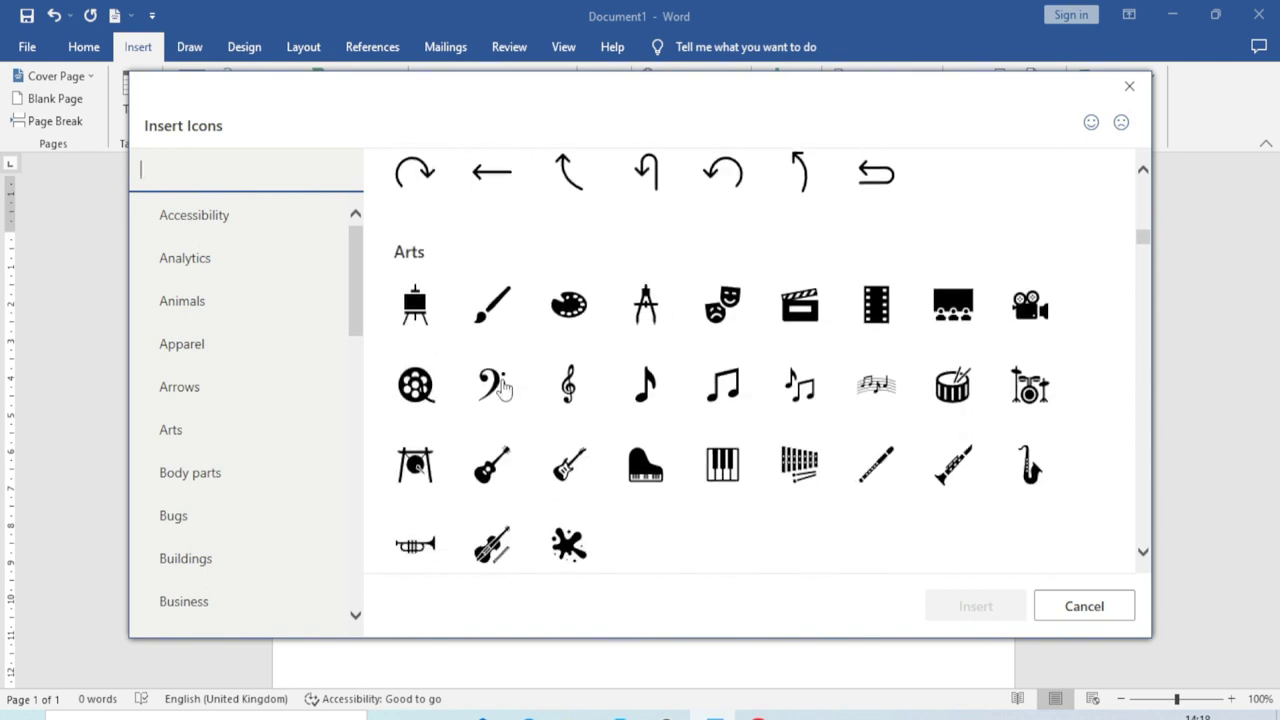
scroll(495, 345, down, 2)
click(415, 258)
click(975, 606)
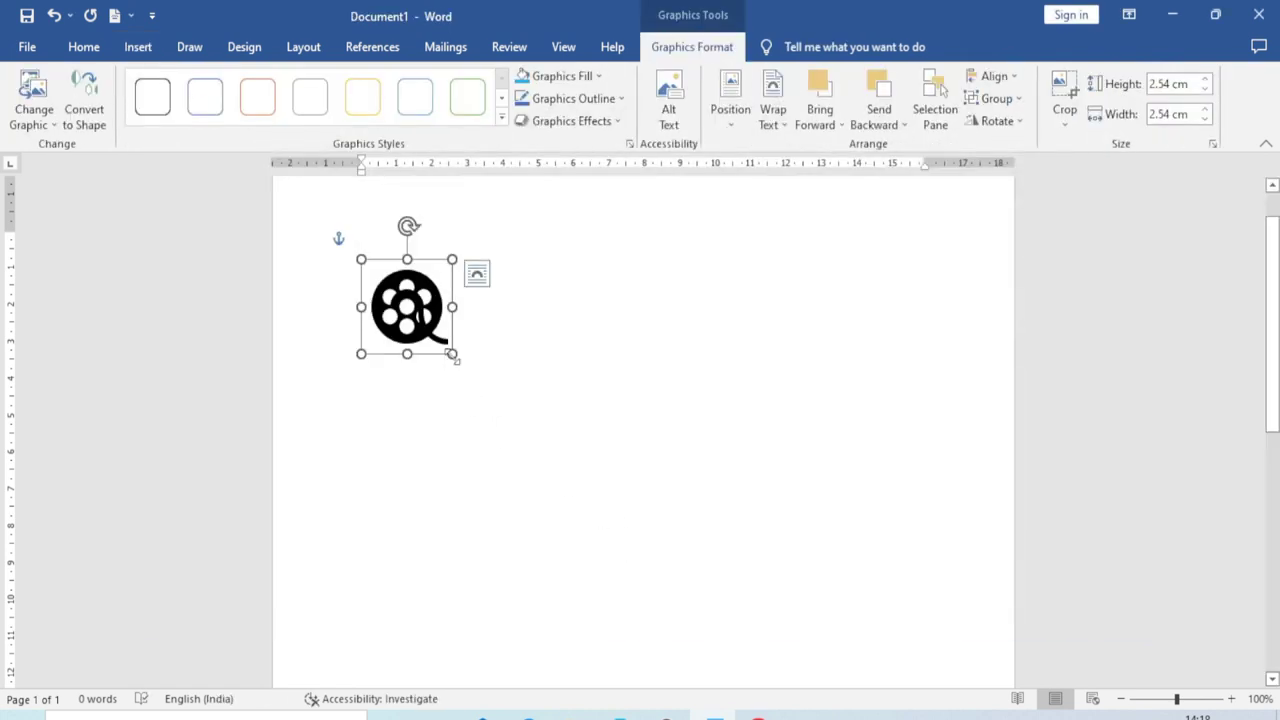
Step: Resize the film reel to about 5.11 cm square and align it center and top
drag(452, 354, 711, 623)
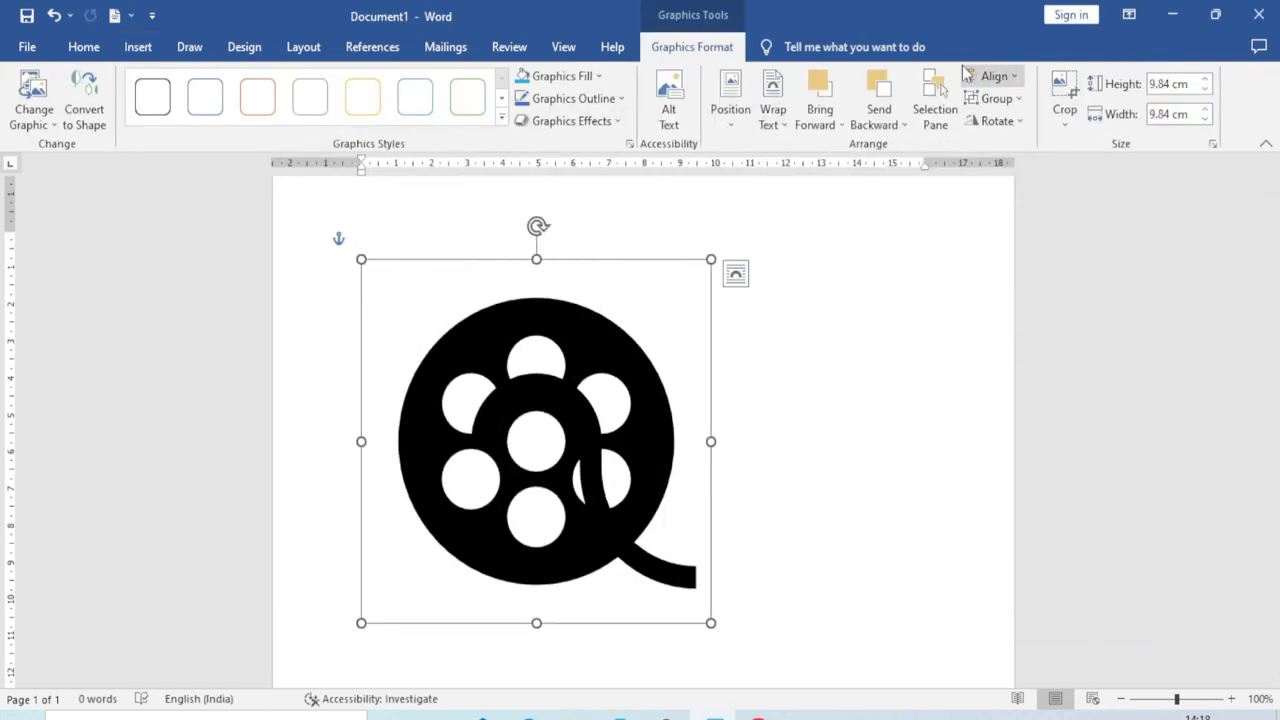
click(1015, 80)
click(1016, 82)
click(1017, 84)
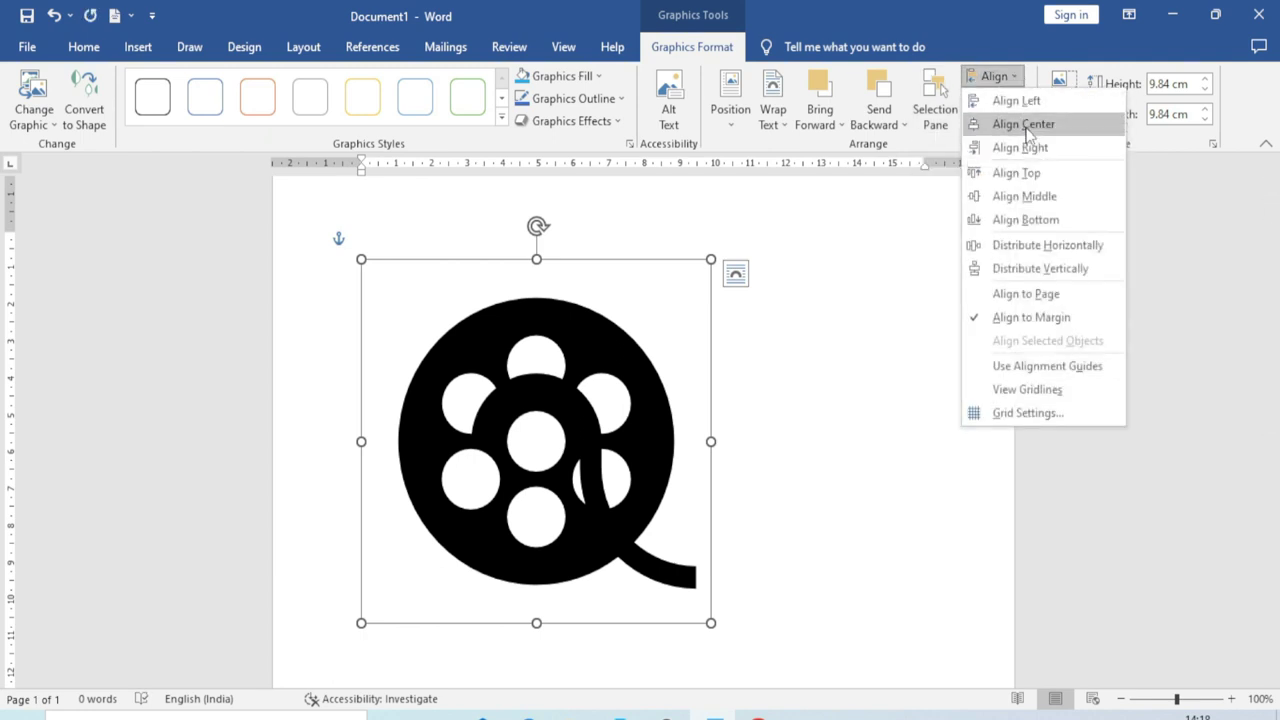
click(1020, 124)
click(1012, 78)
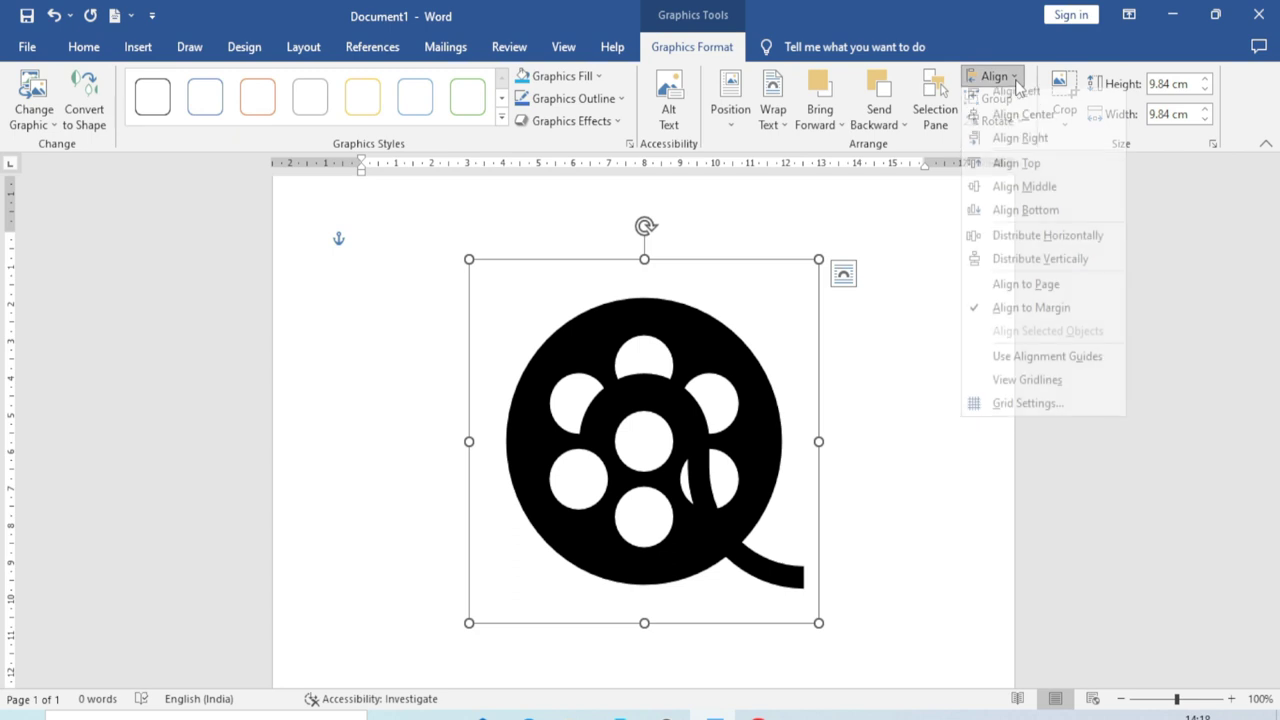
click(1030, 174)
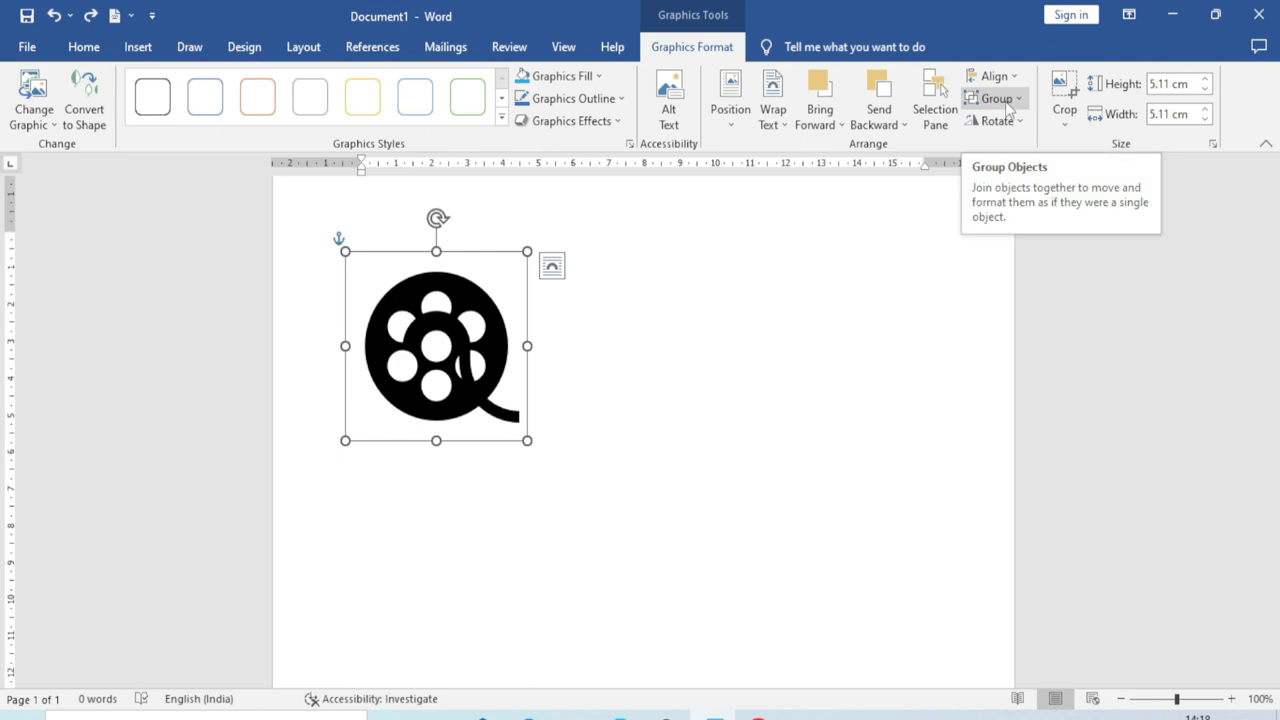
click(138, 47)
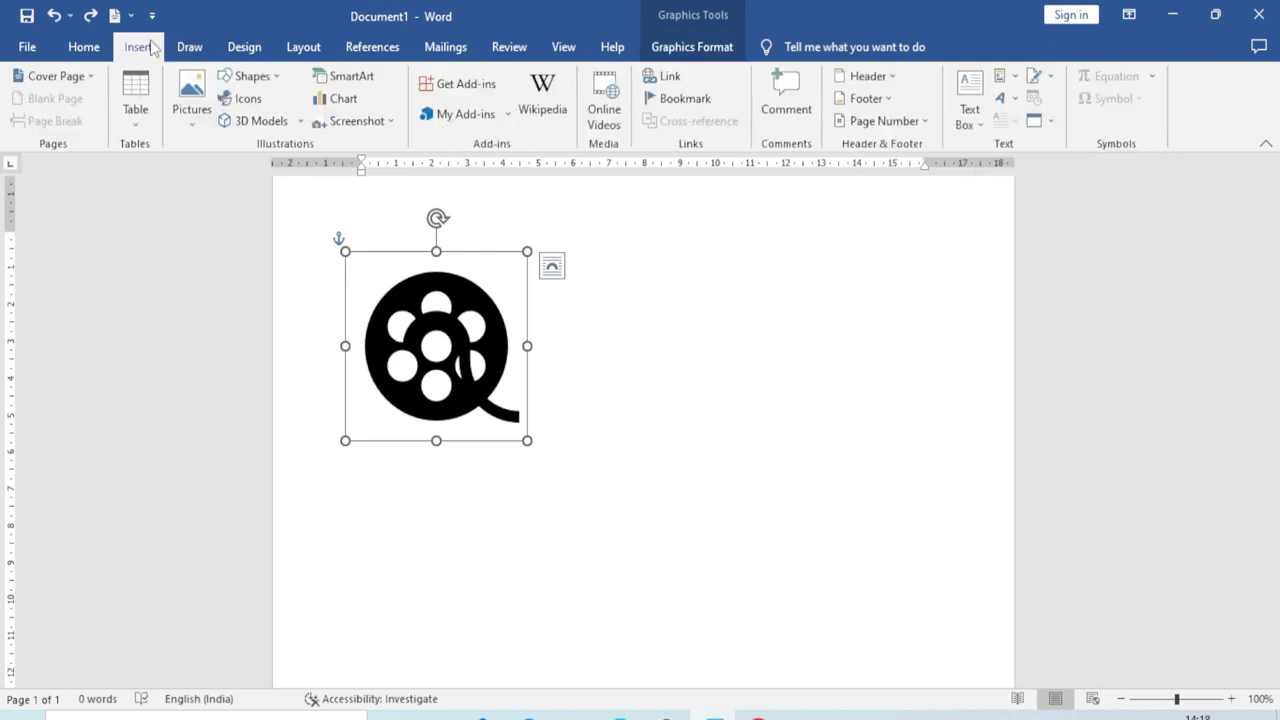
click(649, 357)
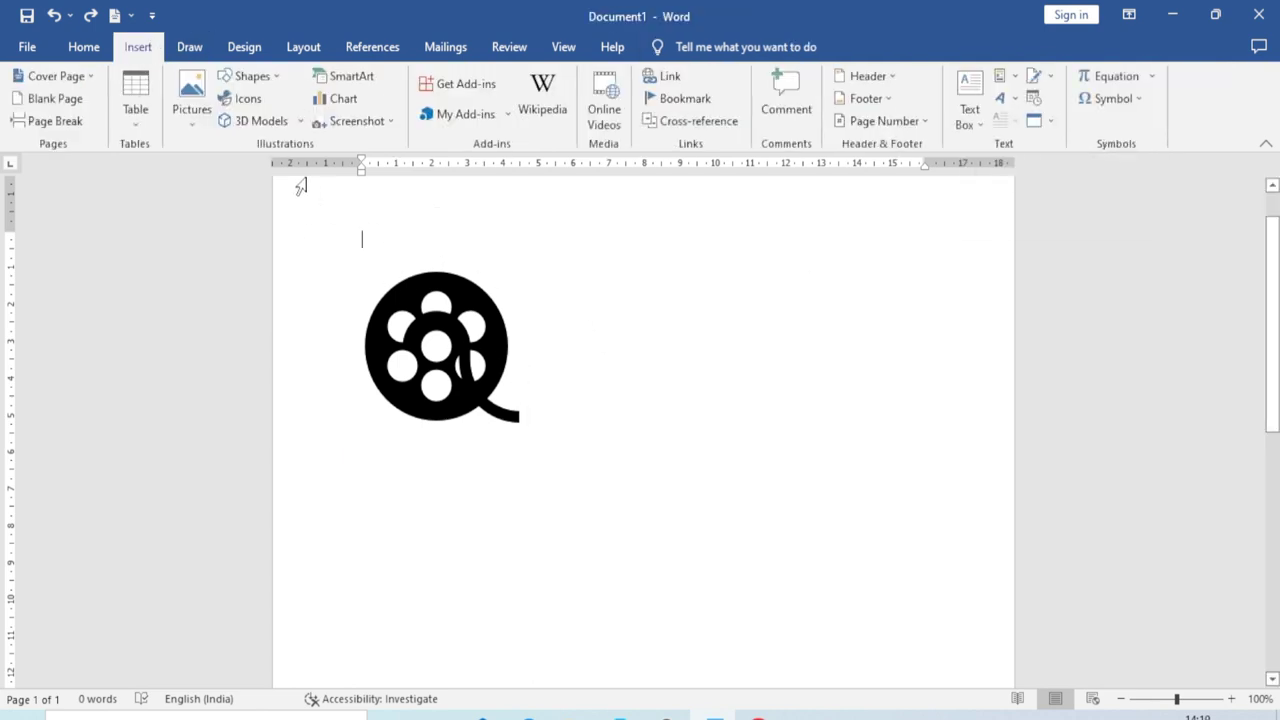
Step: Insert the database icon from the icon library
click(240, 98)
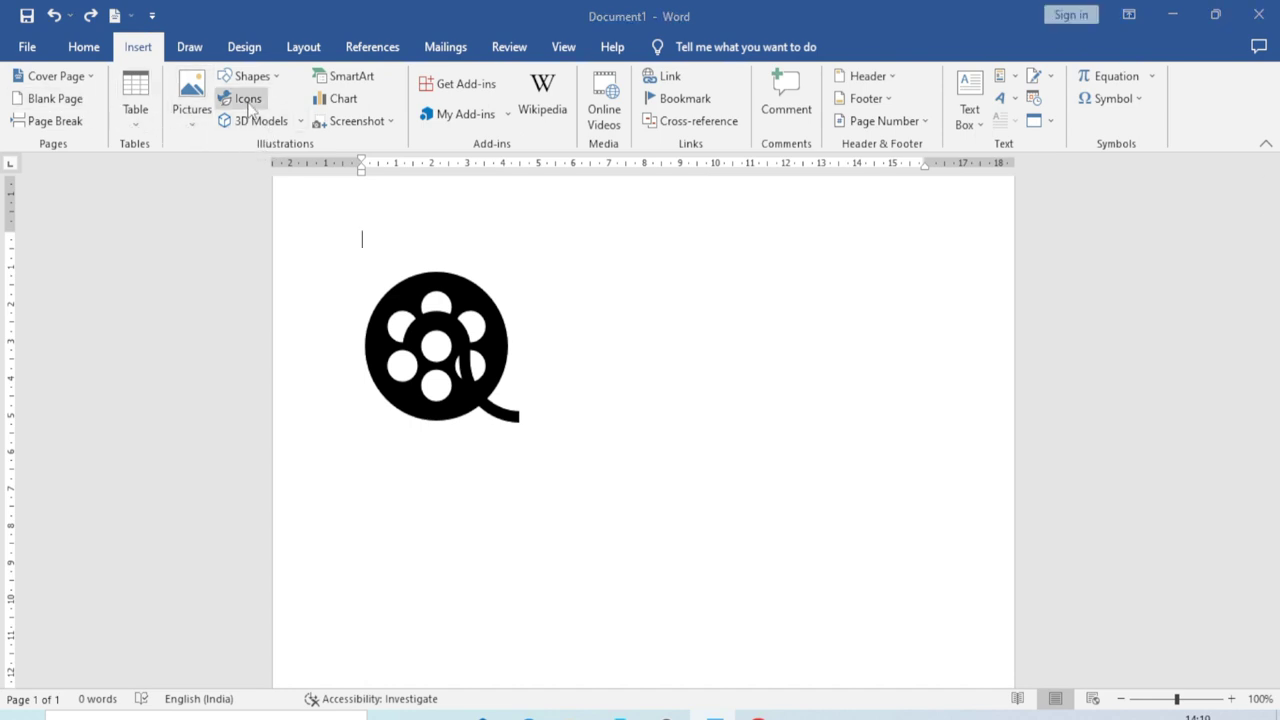
scroll(780, 490, down, 3)
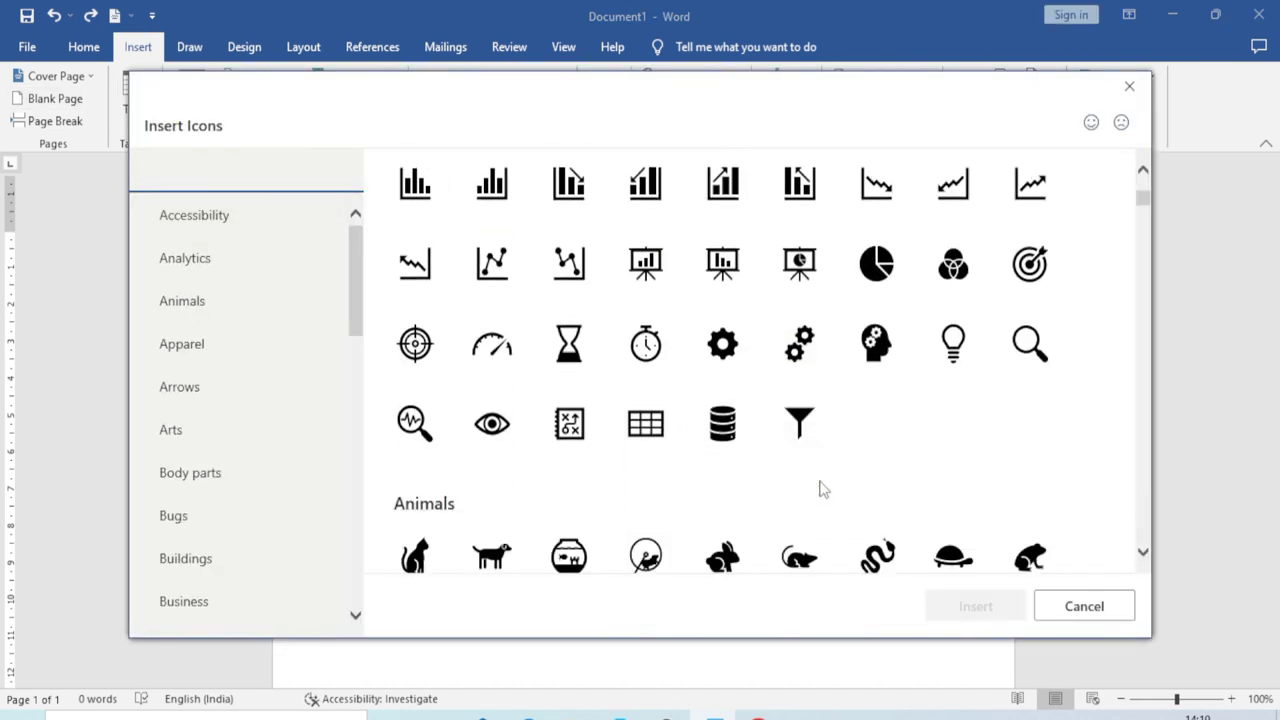
click(727, 425)
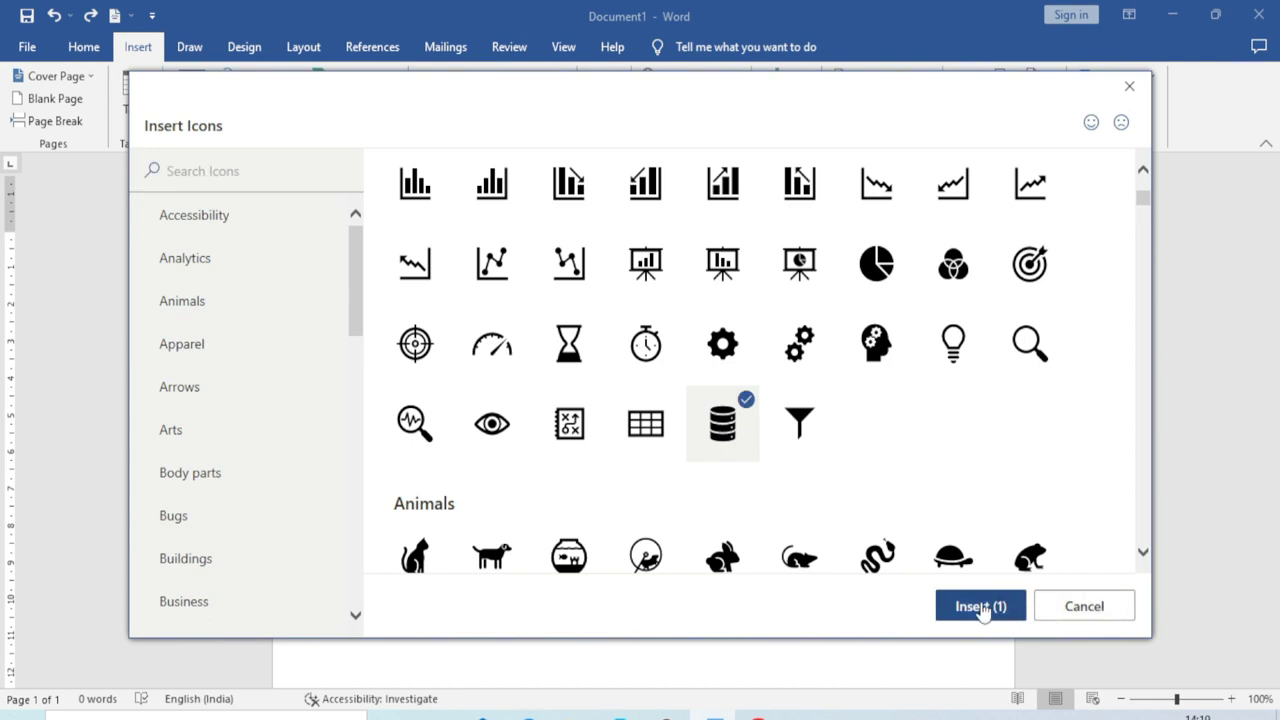
click(988, 608)
Step: Move the database icon right of the film reel and enlarge it to 4.82 cm
drag(407, 306, 640, 354)
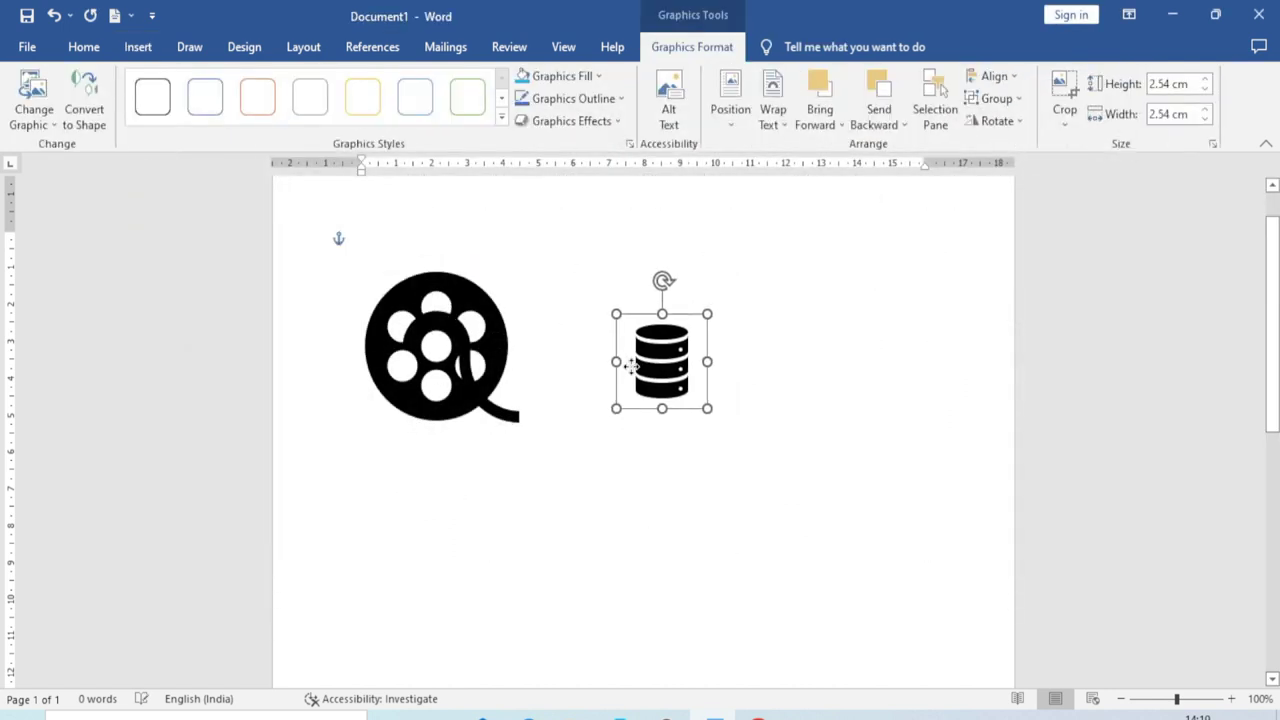
click(763, 520)
click(665, 385)
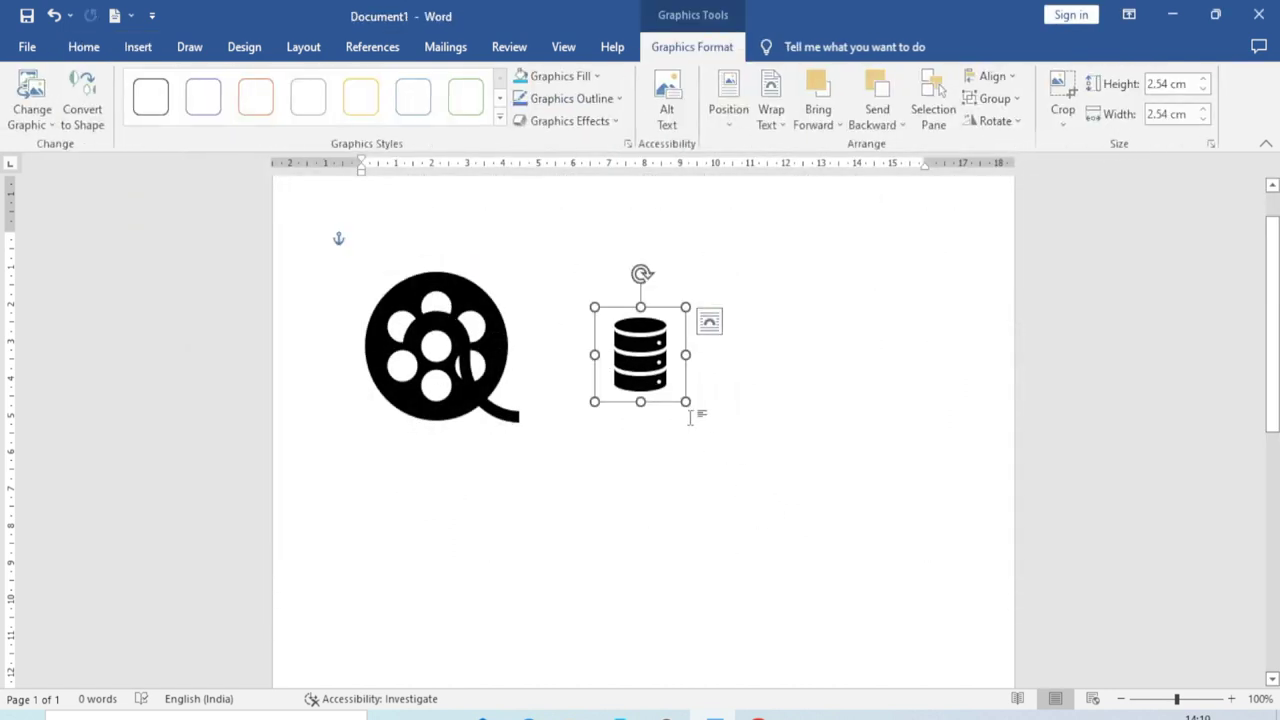
drag(686, 392, 766, 485)
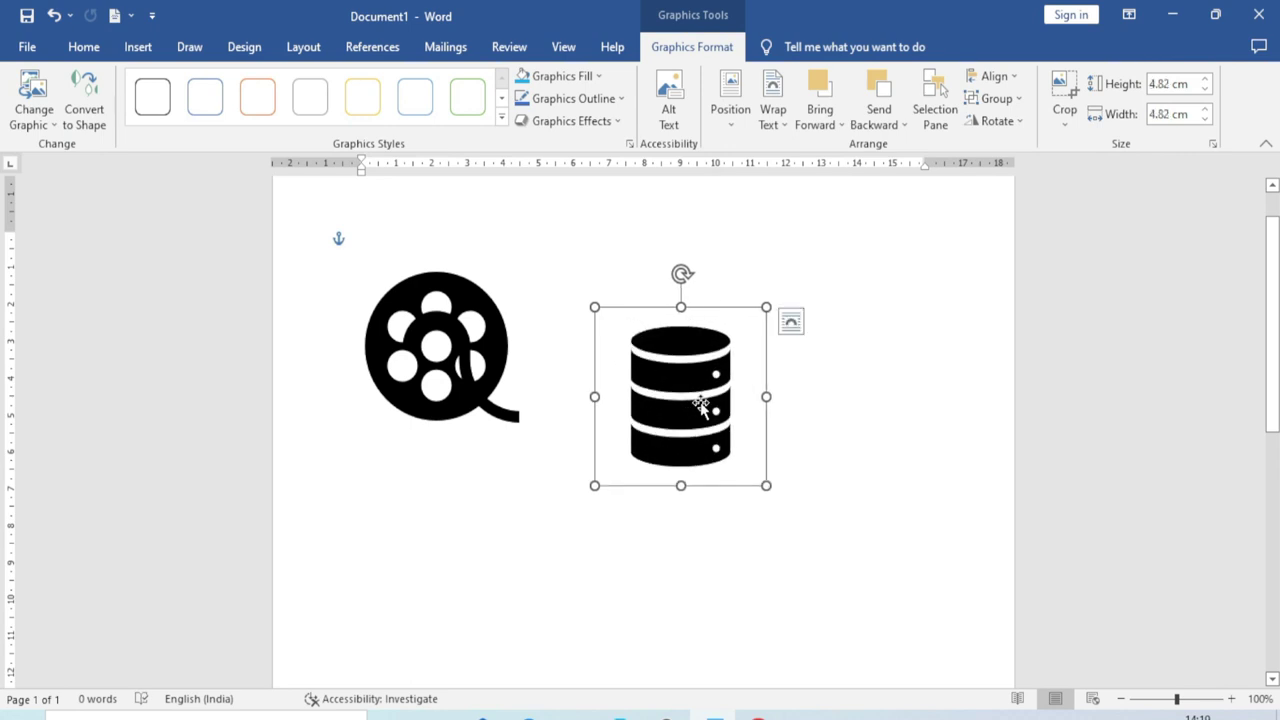
Step: Group the film reel and database icon and move the group right and down
shift+click(468, 362)
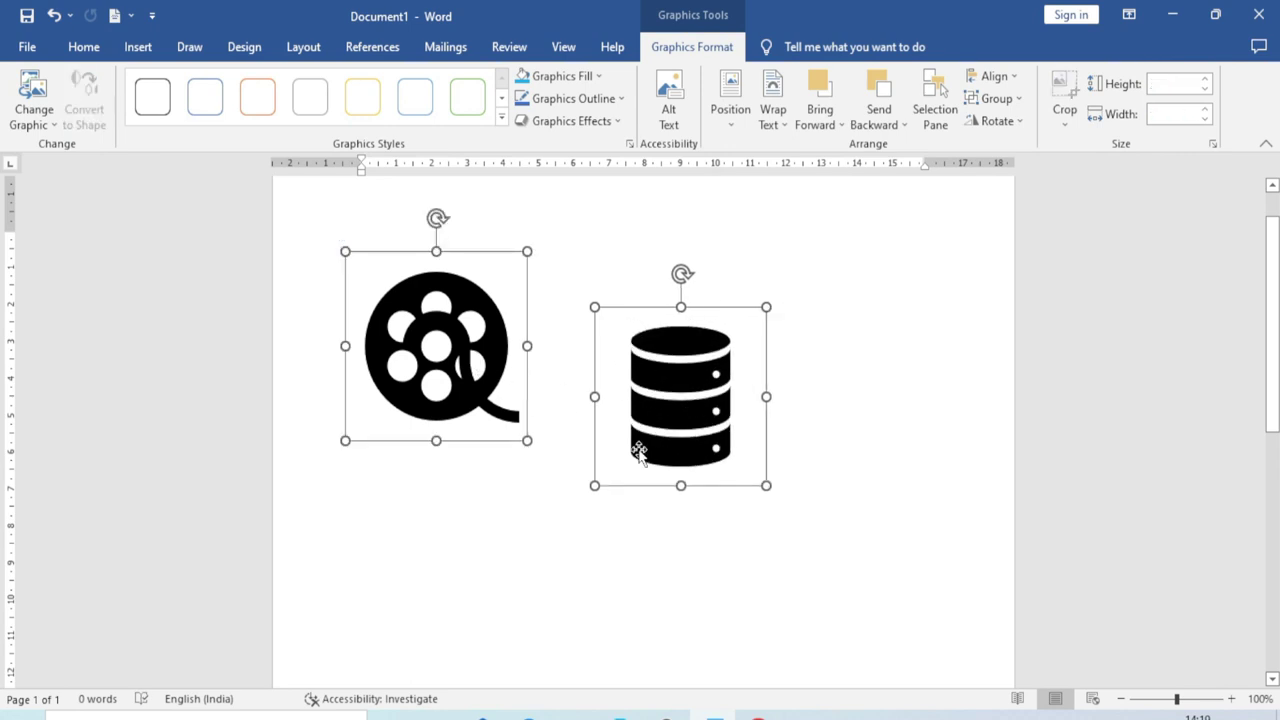
click(1000, 98)
click(1019, 130)
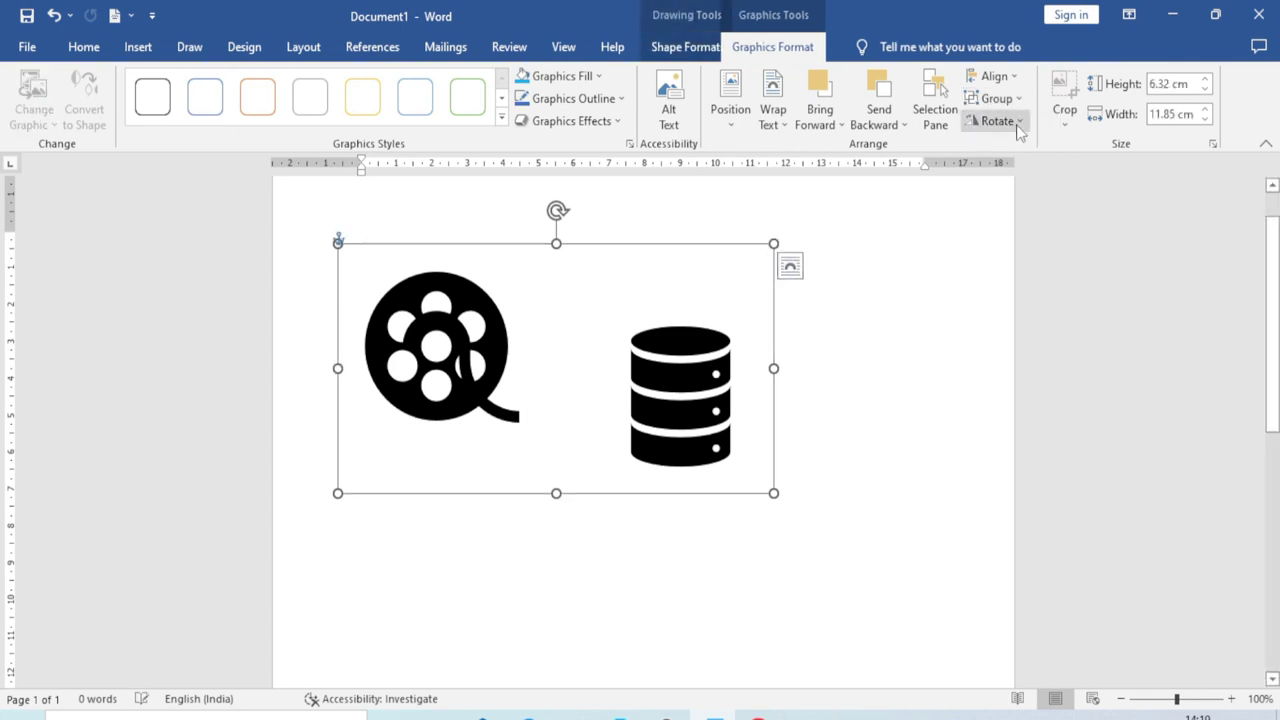
drag(728, 377, 802, 418)
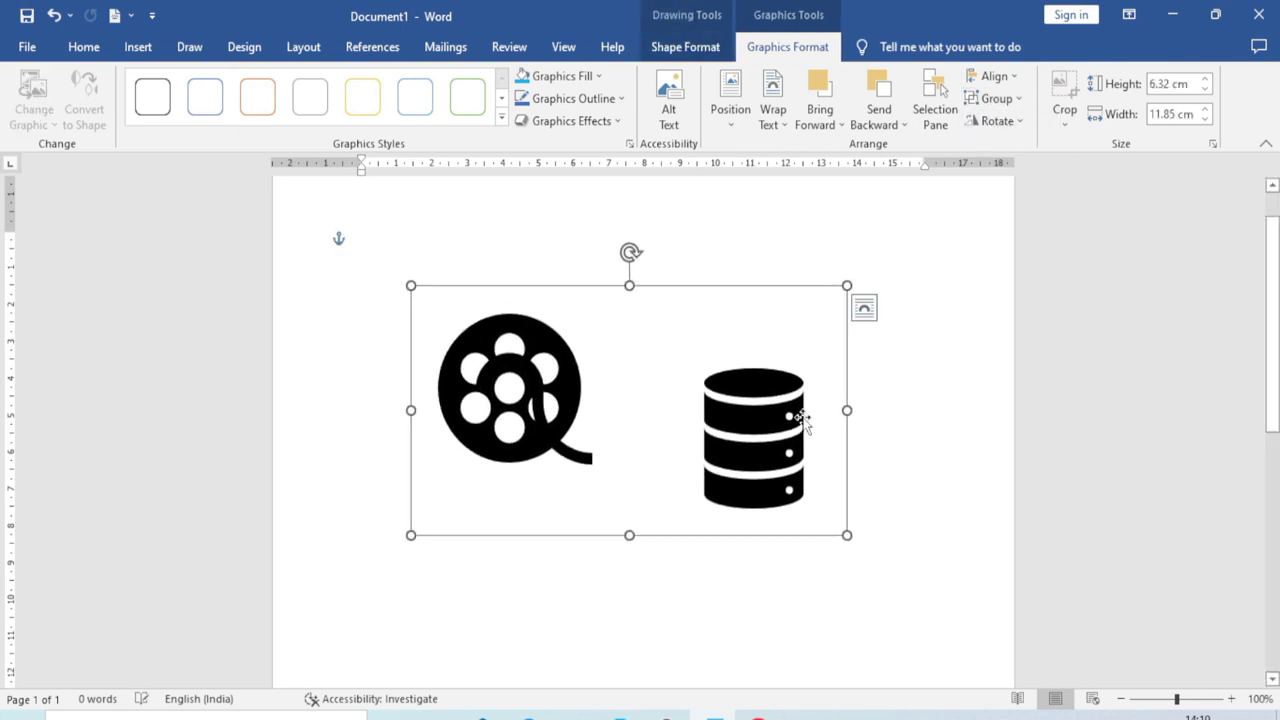
Step: Ungroup the icons, drag the database icon lower, and select the film reel alone
click(998, 98)
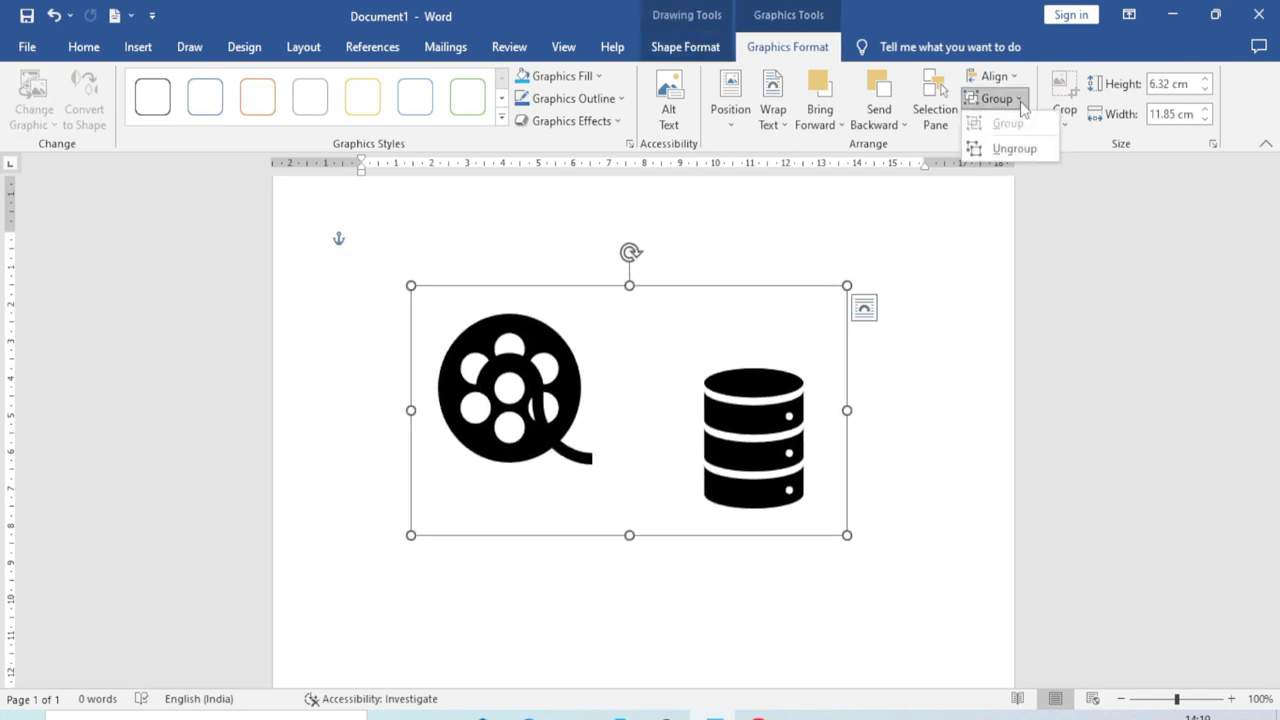
click(1012, 150)
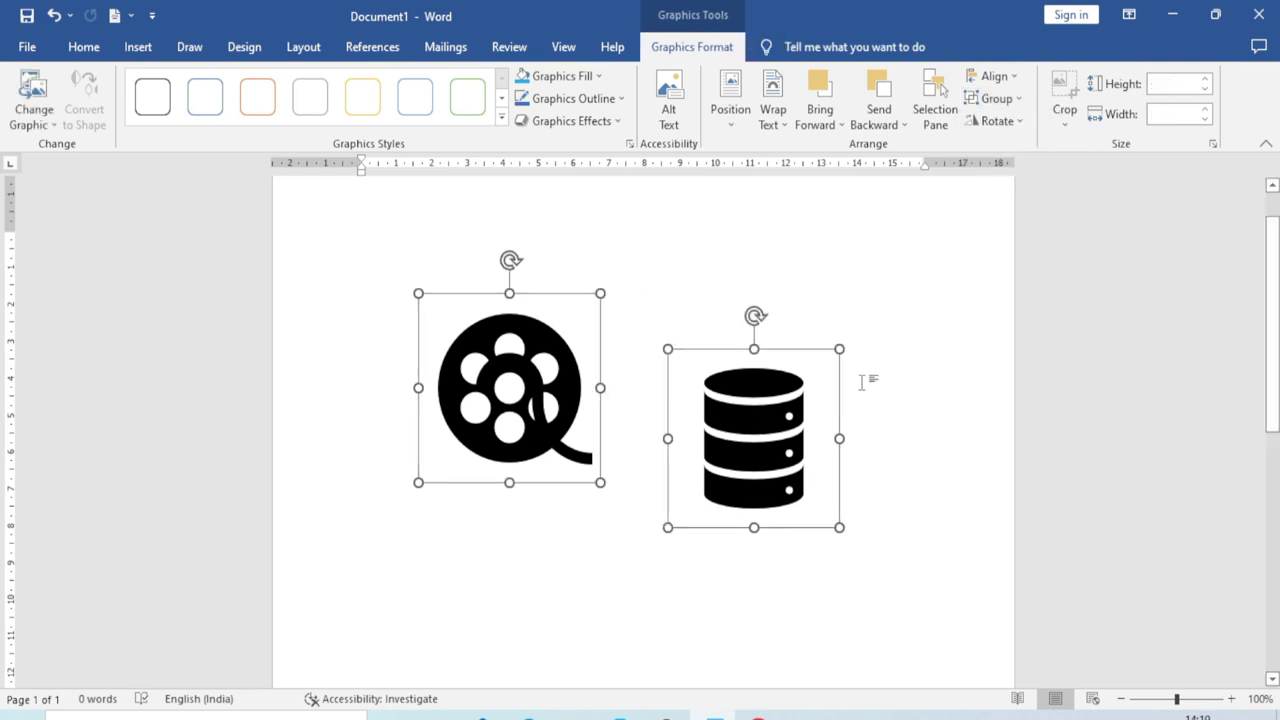
drag(759, 433, 759, 490)
click(532, 380)
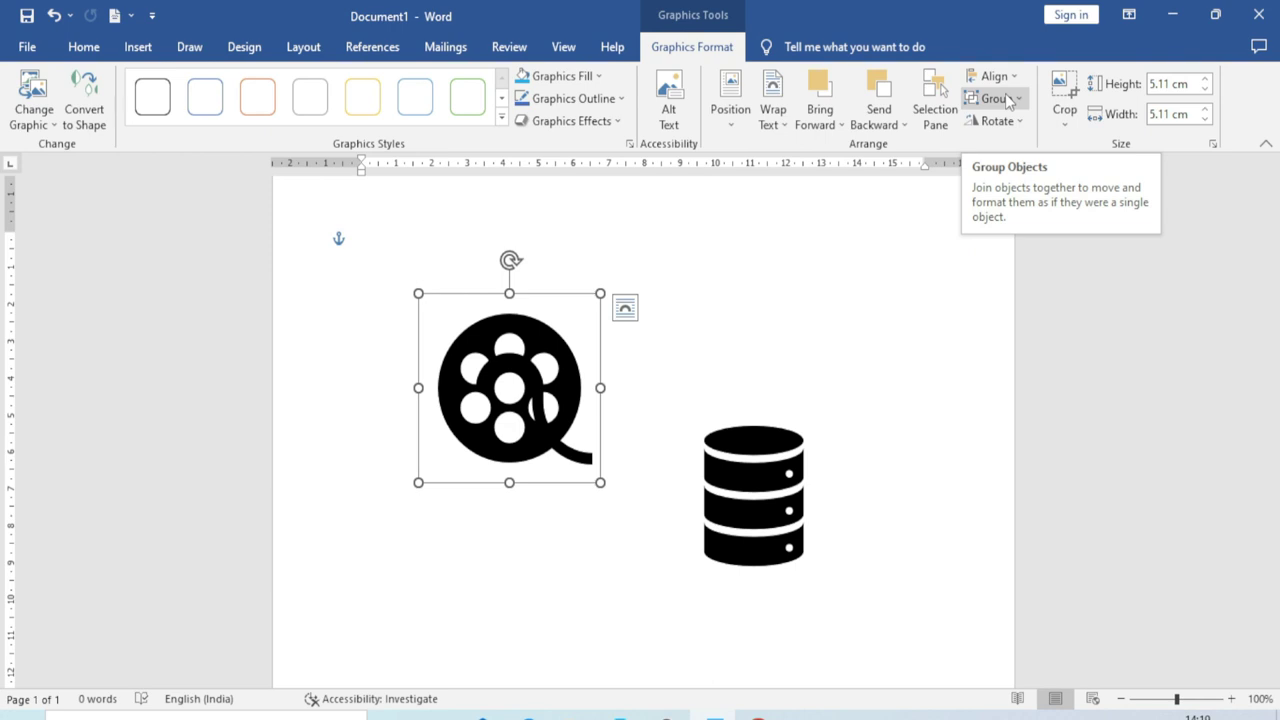
Step: Flip the film reel horizontally and bring up its Crop options
click(1010, 126)
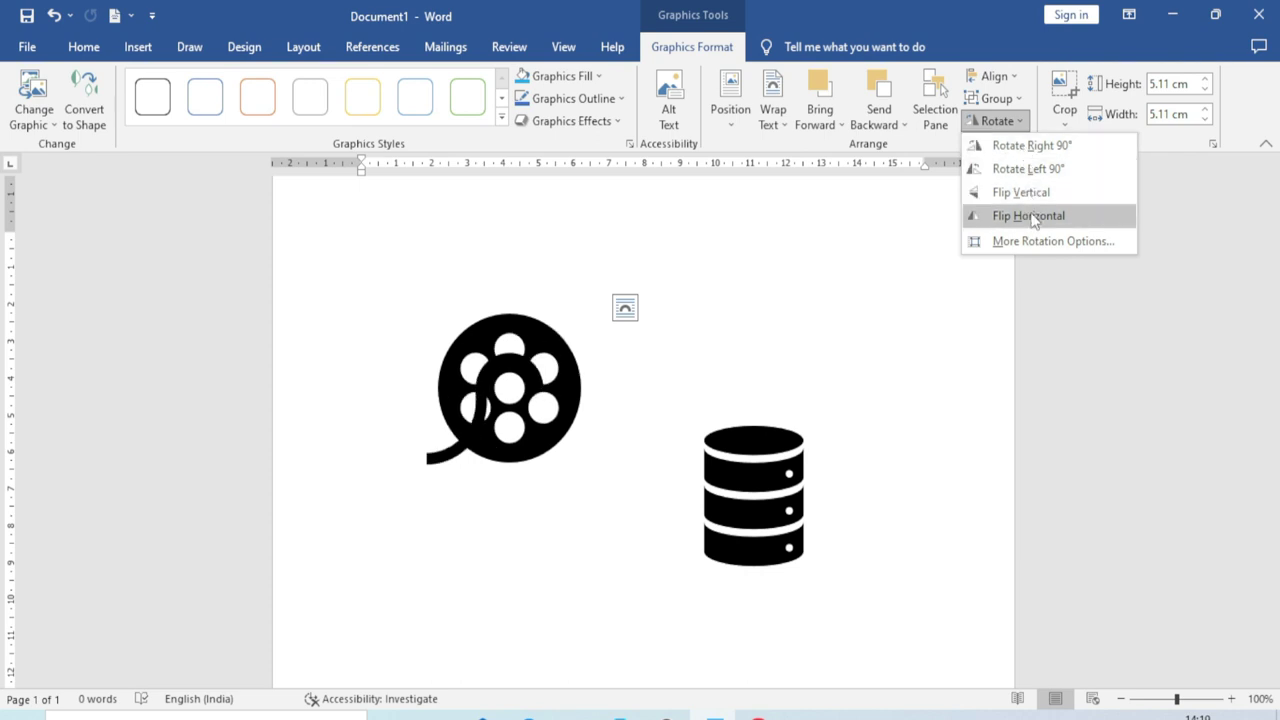
click(1033, 218)
click(1072, 124)
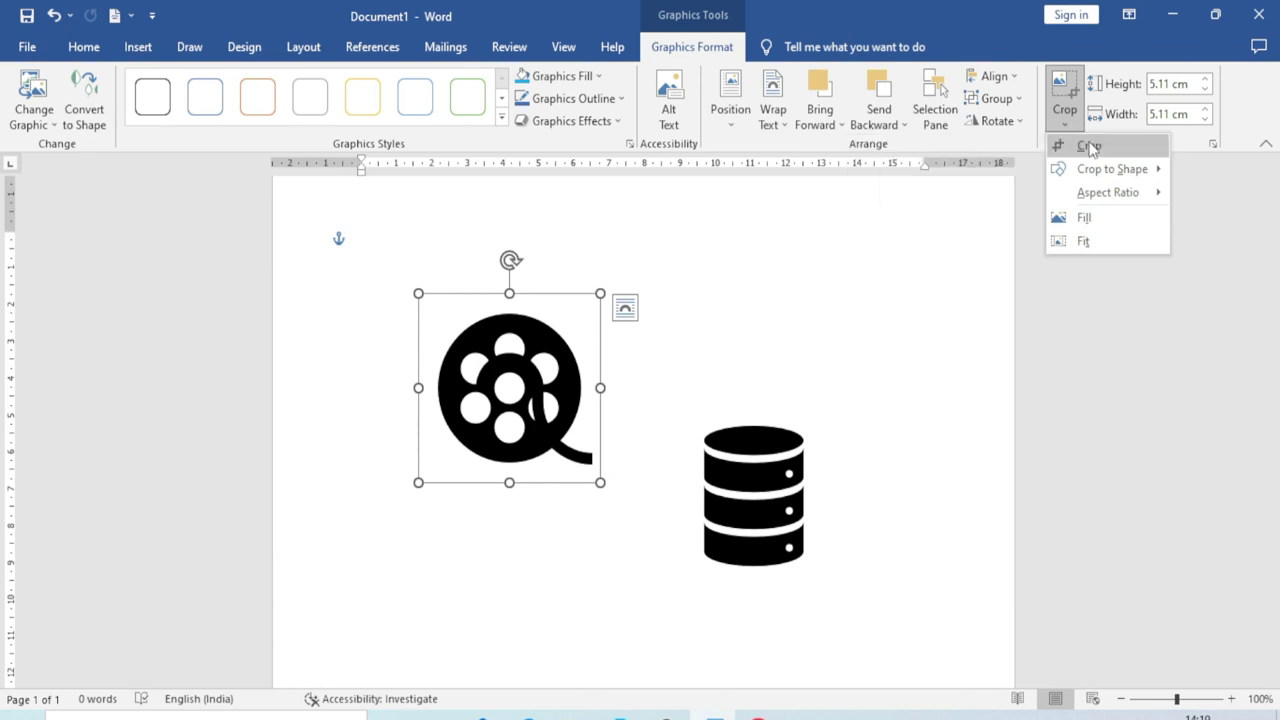
click(1090, 148)
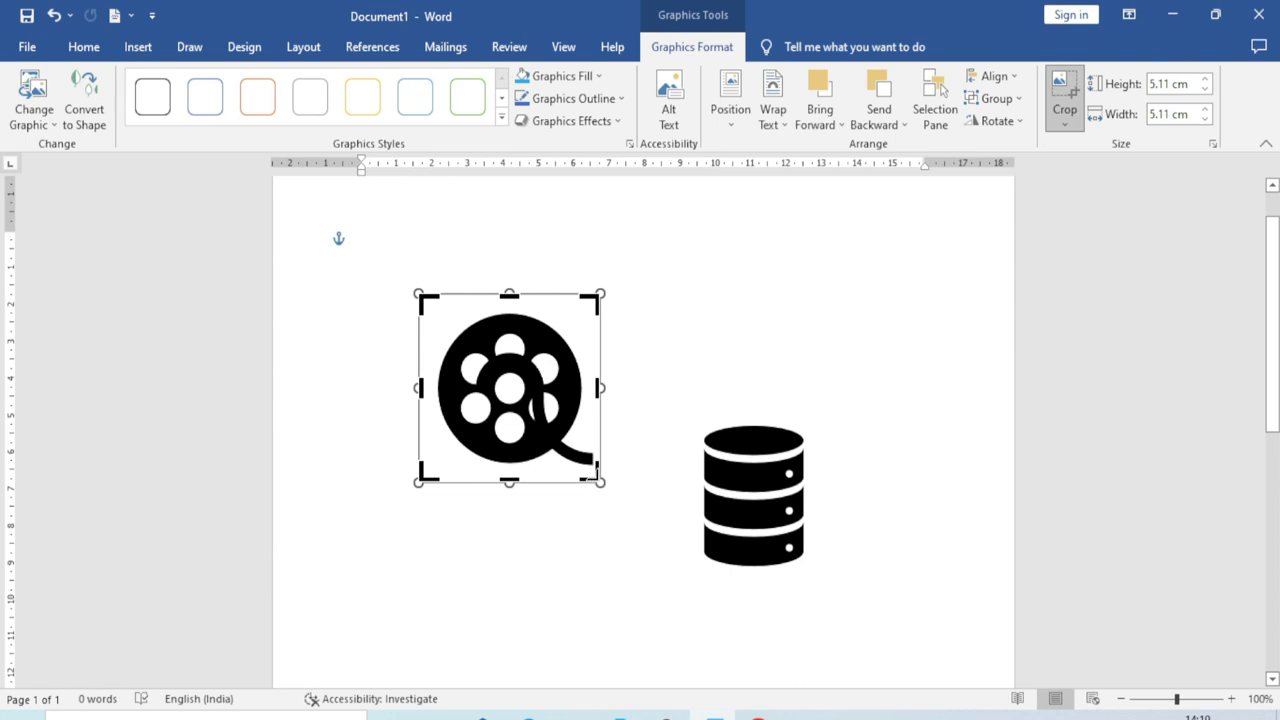
drag(594, 474, 560, 435)
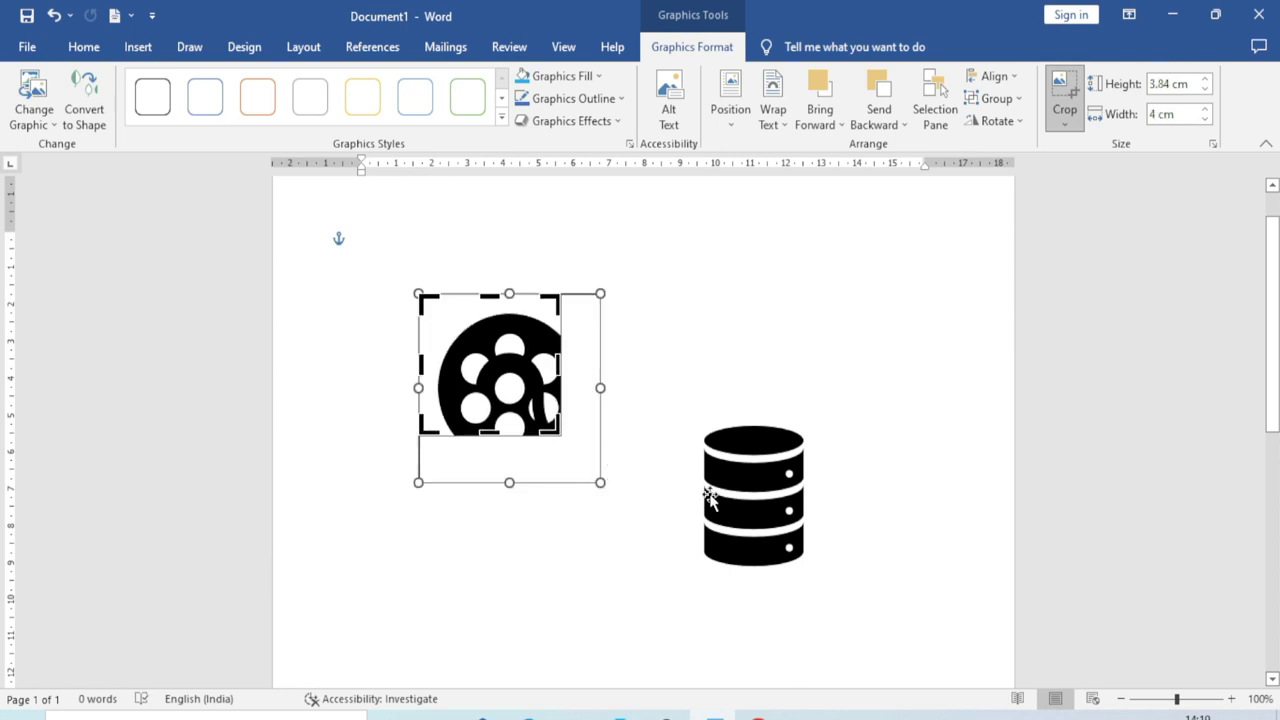
click(1065, 122)
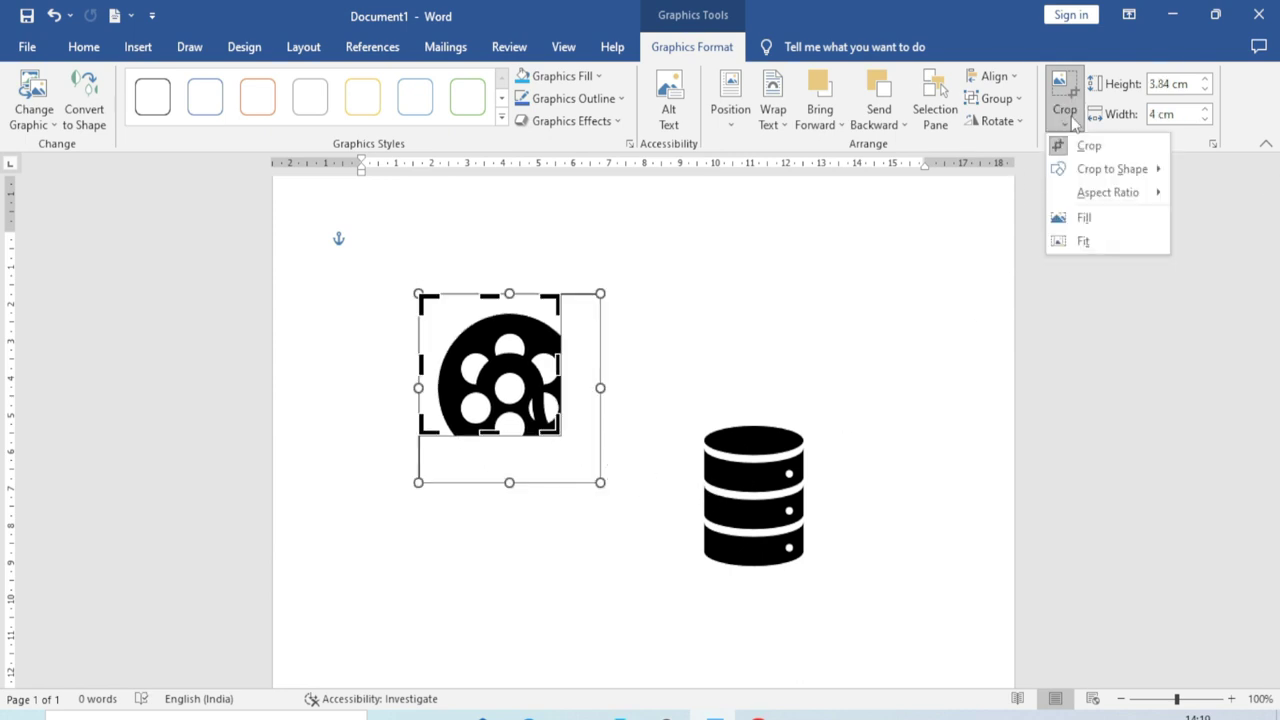
mouse_move(1158, 175)
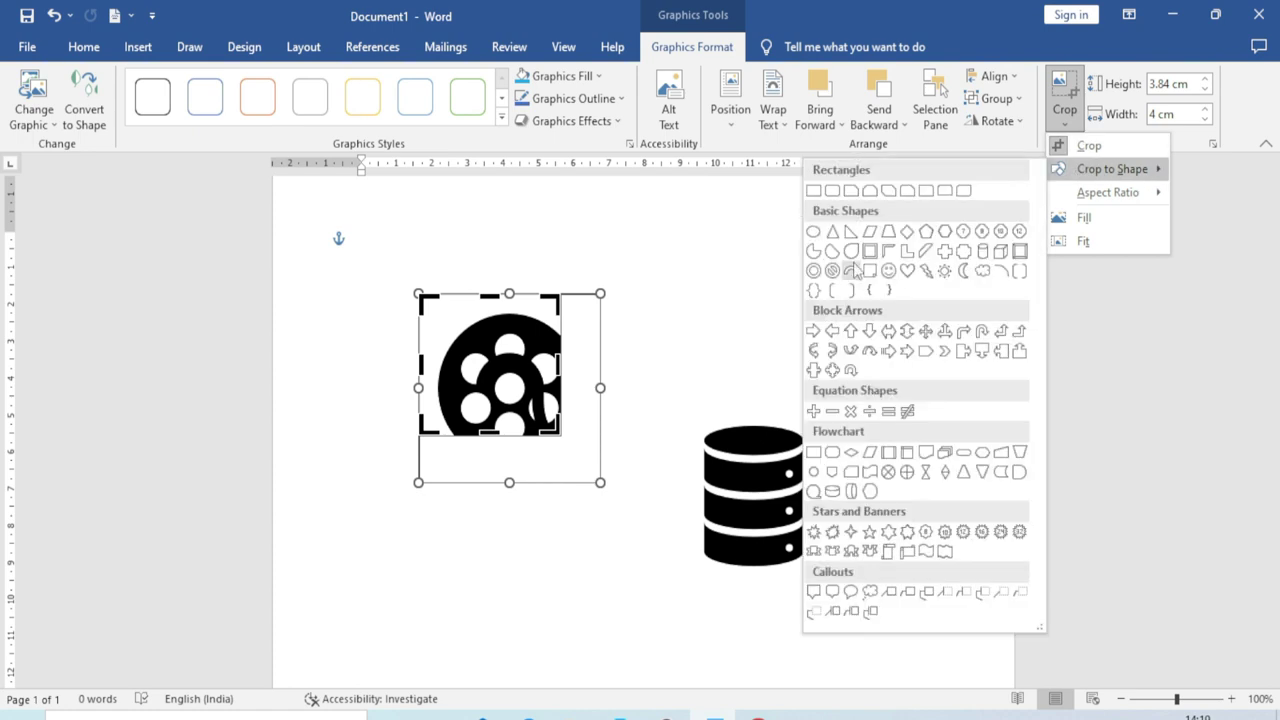
click(677, 338)
key(ctrl+z)
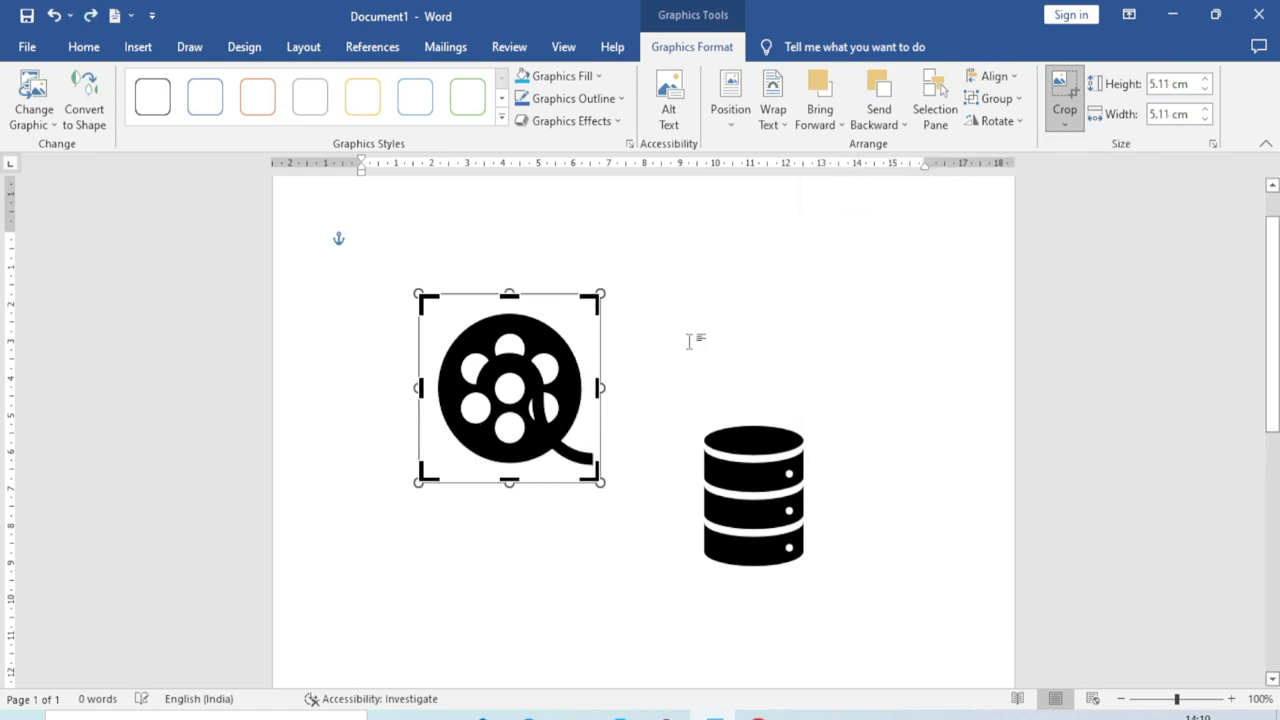
click(832, 289)
click(543, 371)
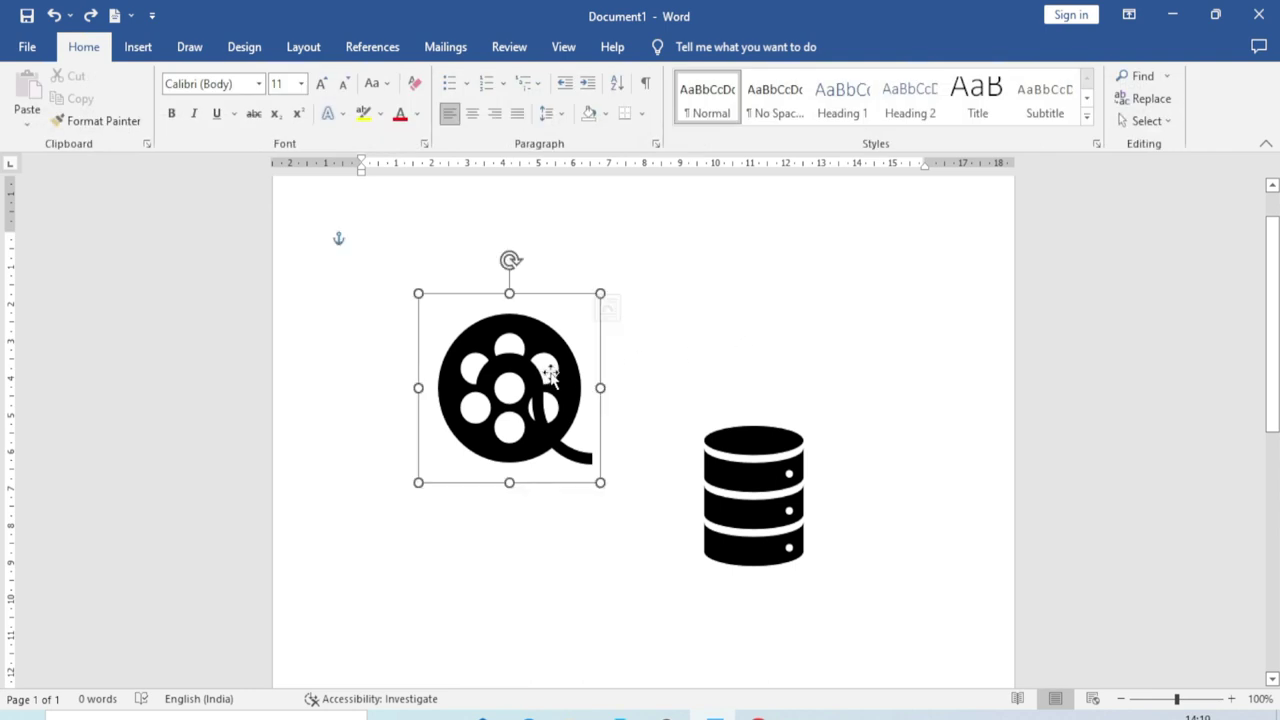
Step: Crop the film reel to a gallery shape, then recrop it to a block-arrow shape
click(1068, 122)
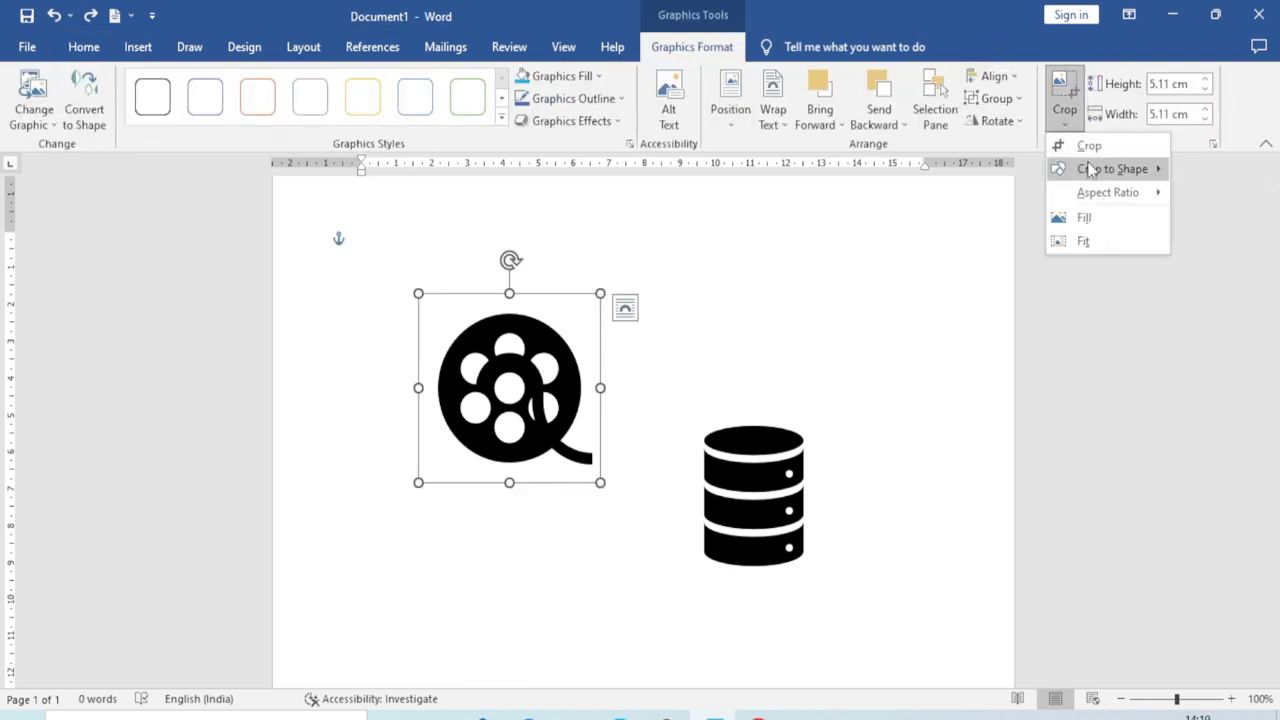
mouse_move(1116, 175)
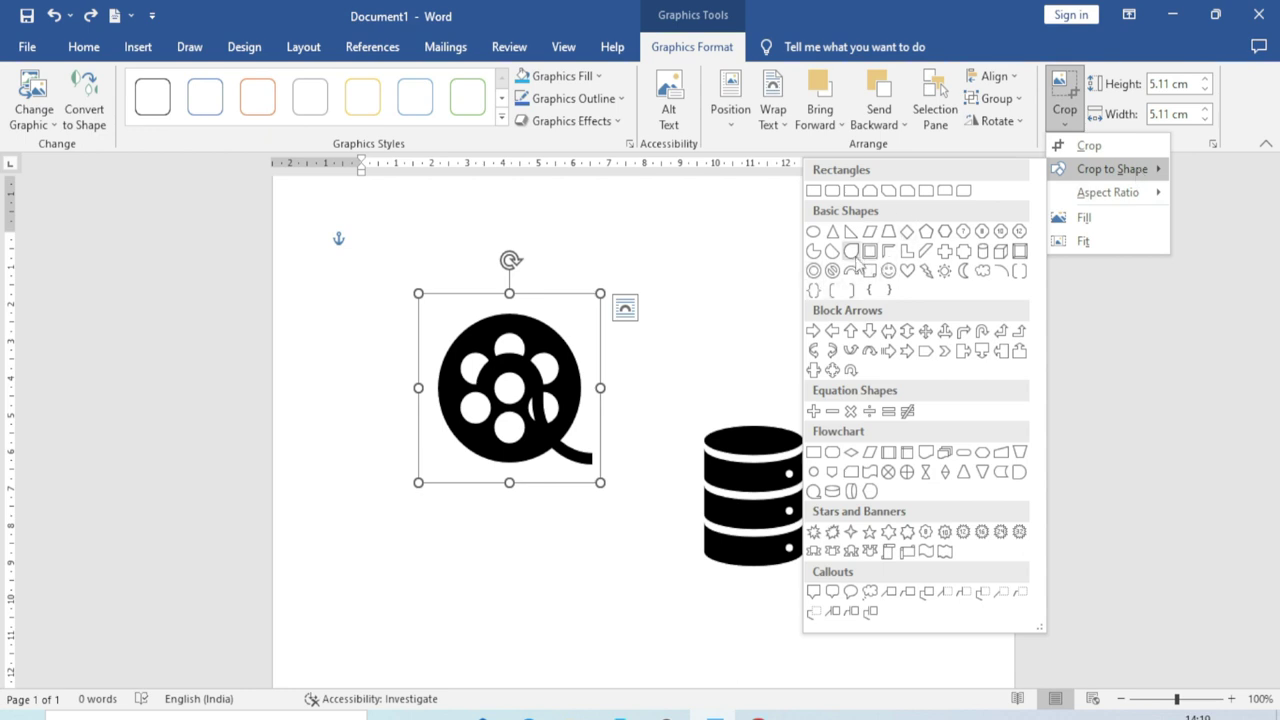
click(855, 252)
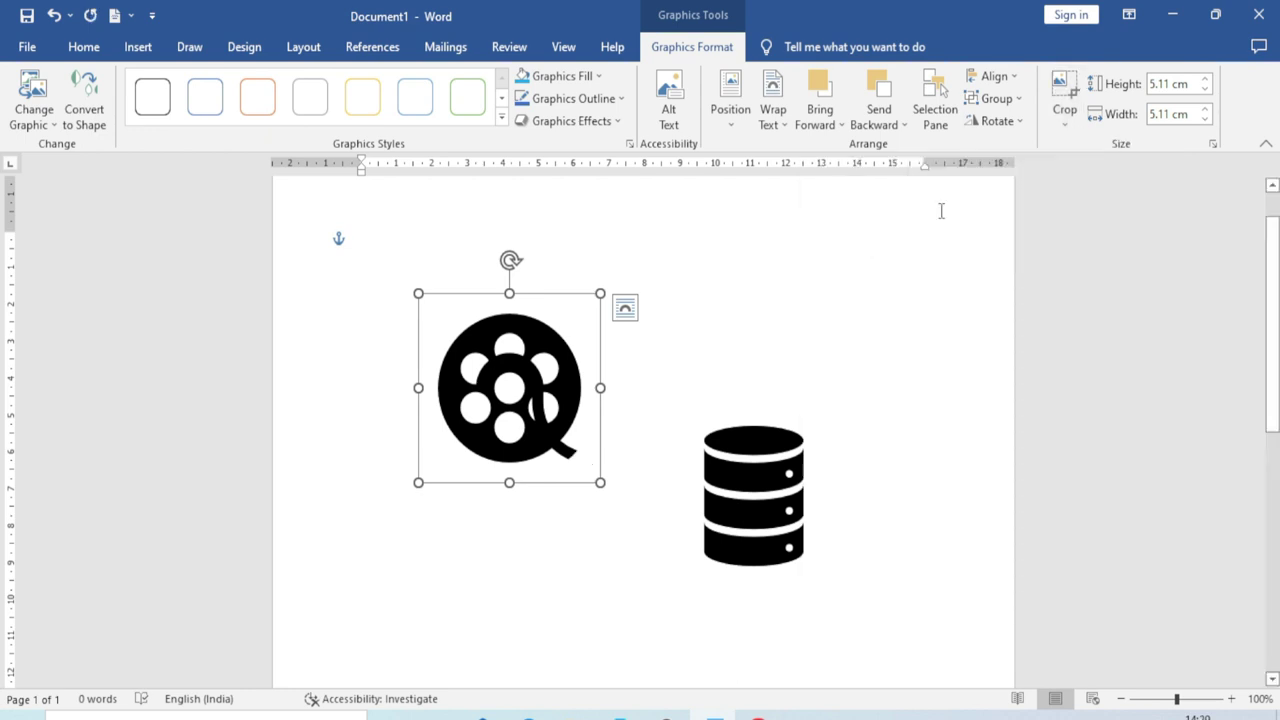
click(1065, 115)
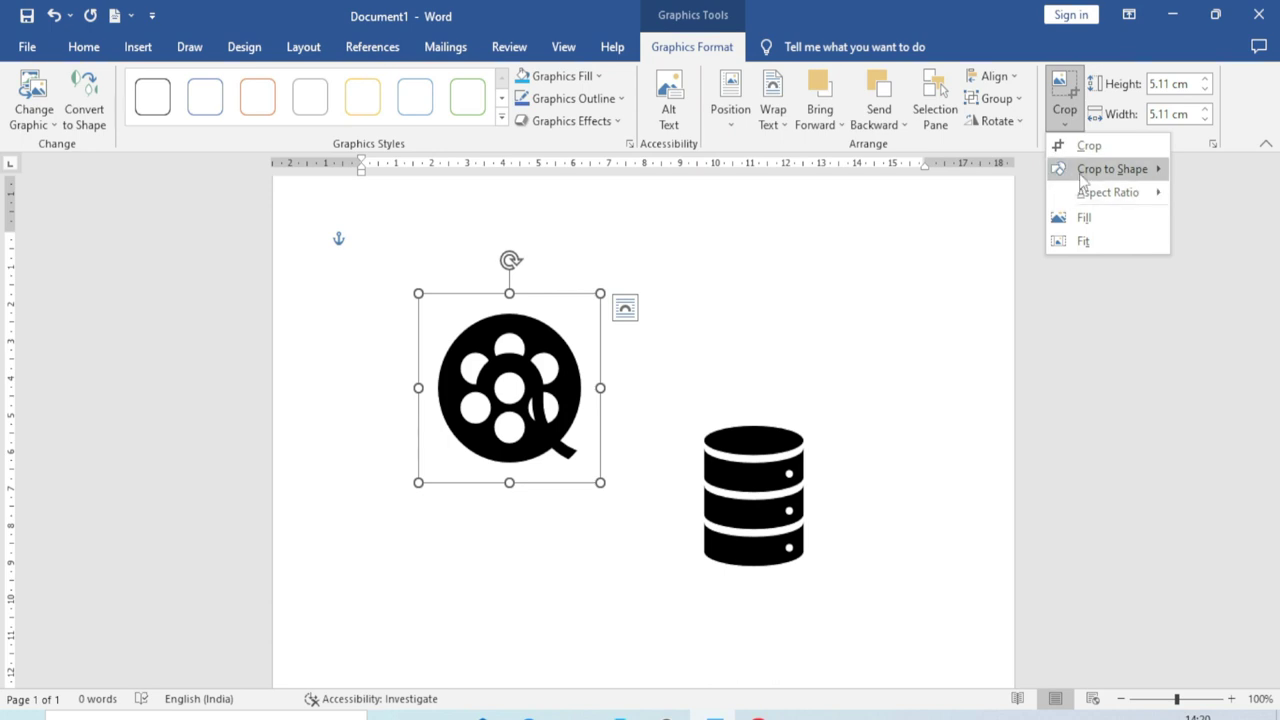
mouse_move(1082, 172)
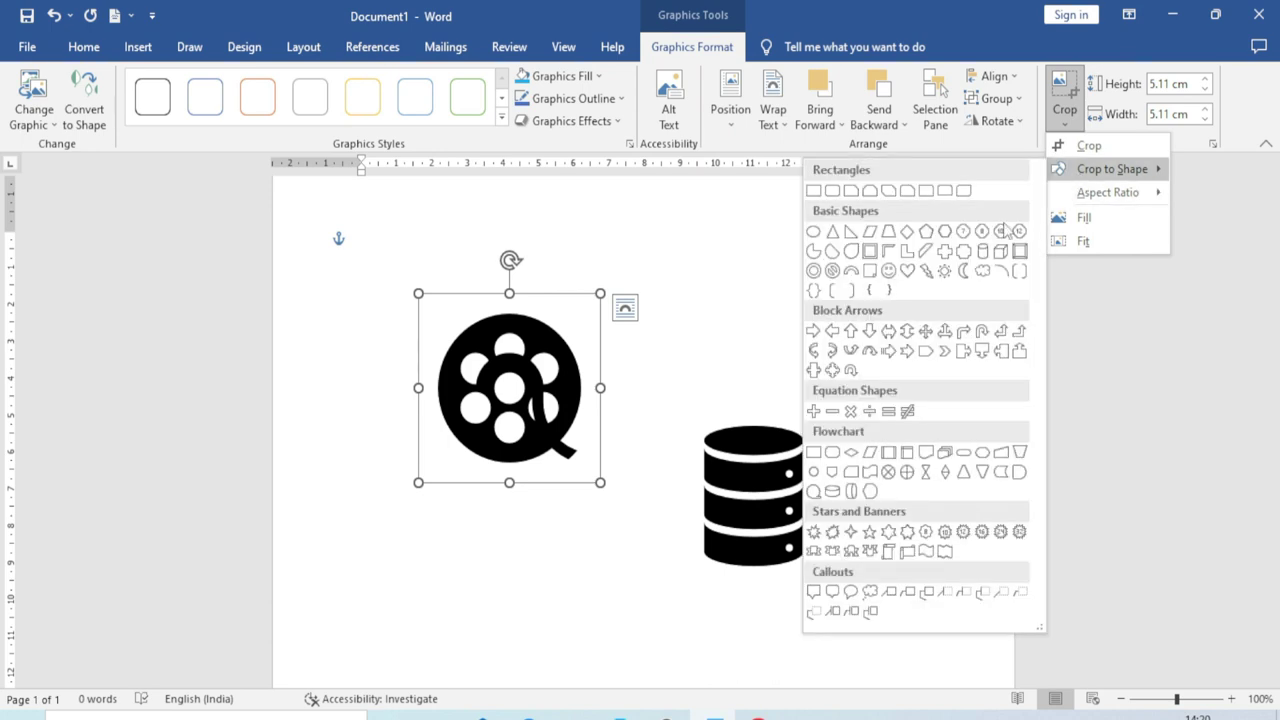
click(888, 331)
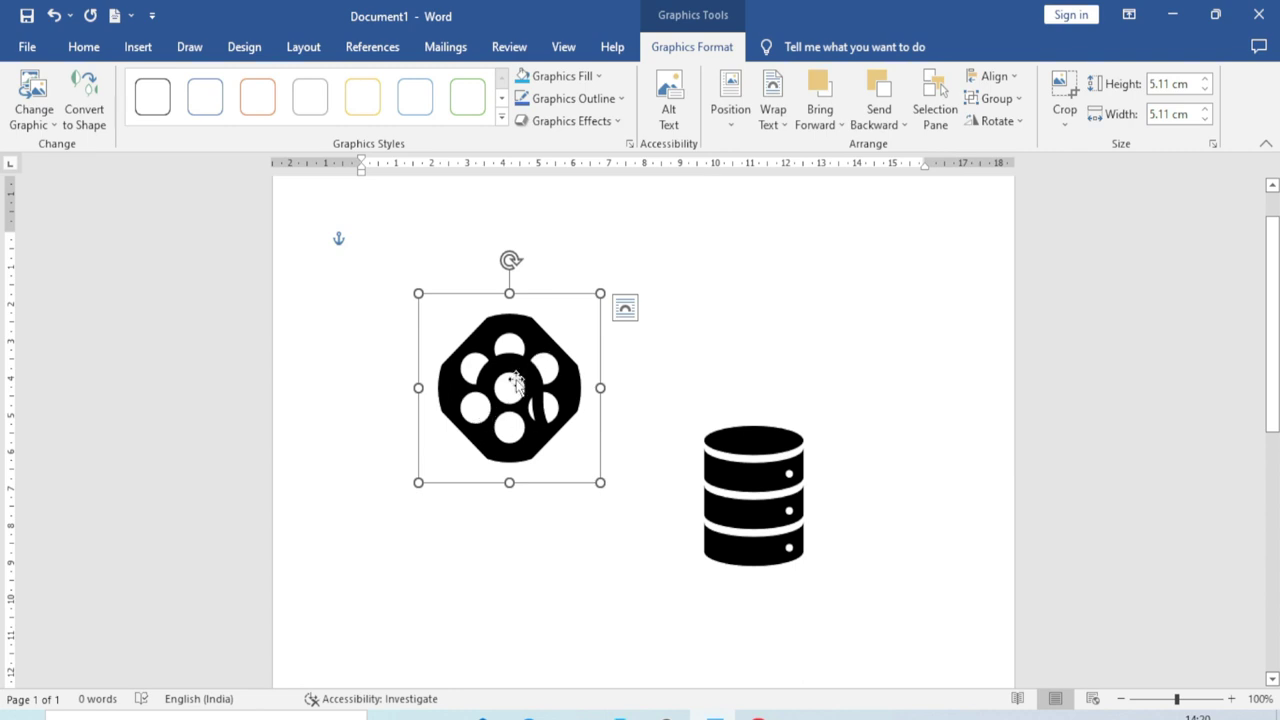
Step: Undo the shape crop, try a 3:4 aspect-ratio crop, then undo that too
key(ctrl+z)
click(1063, 132)
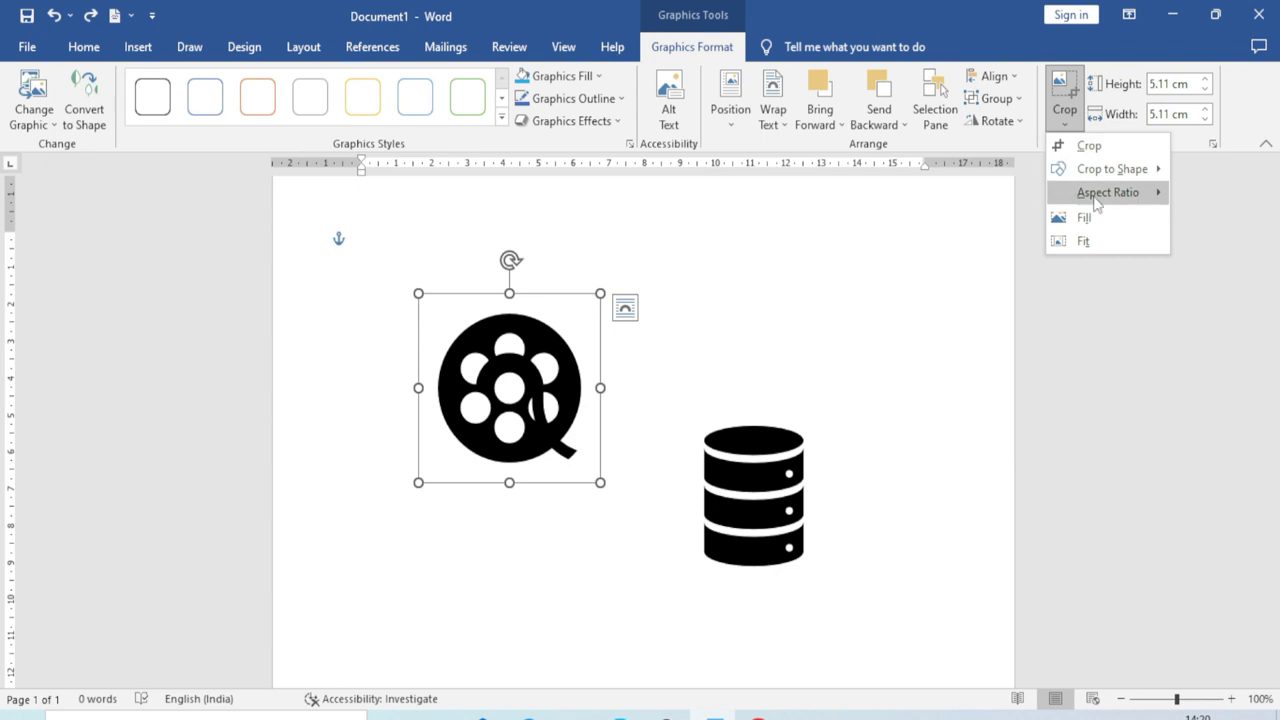
mouse_move(1089, 199)
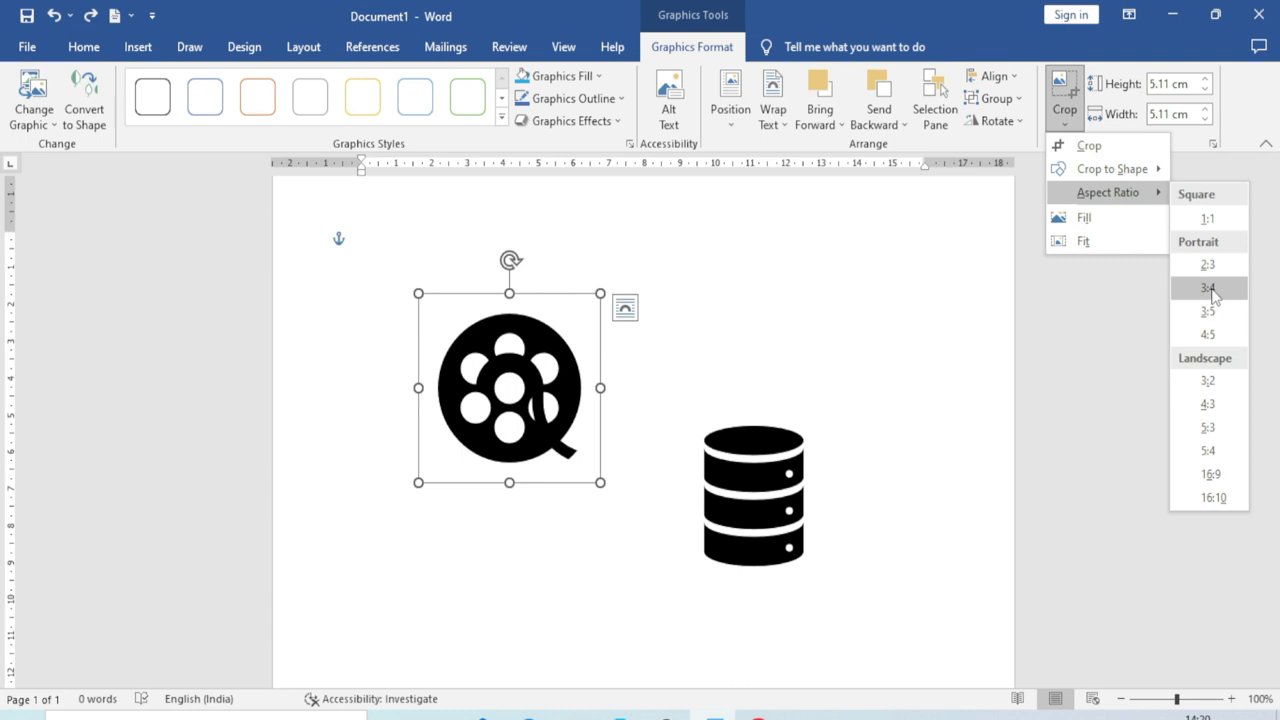
click(1208, 288)
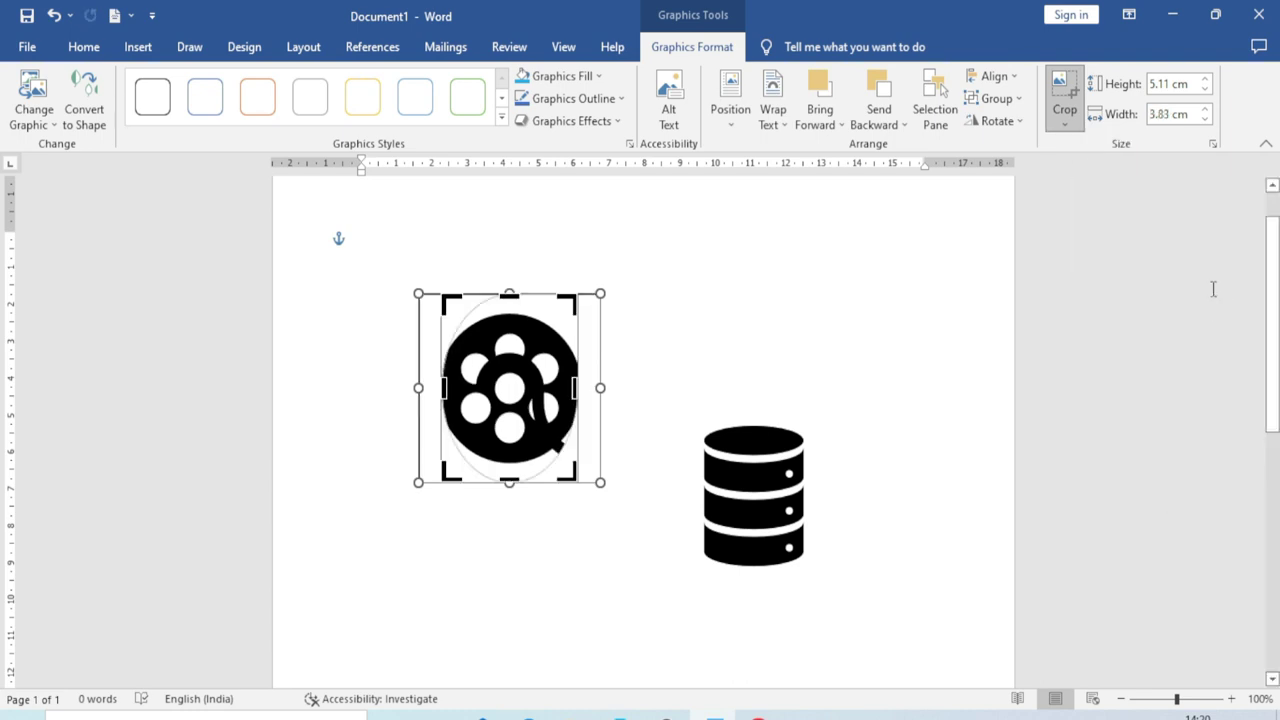
click(1212, 289)
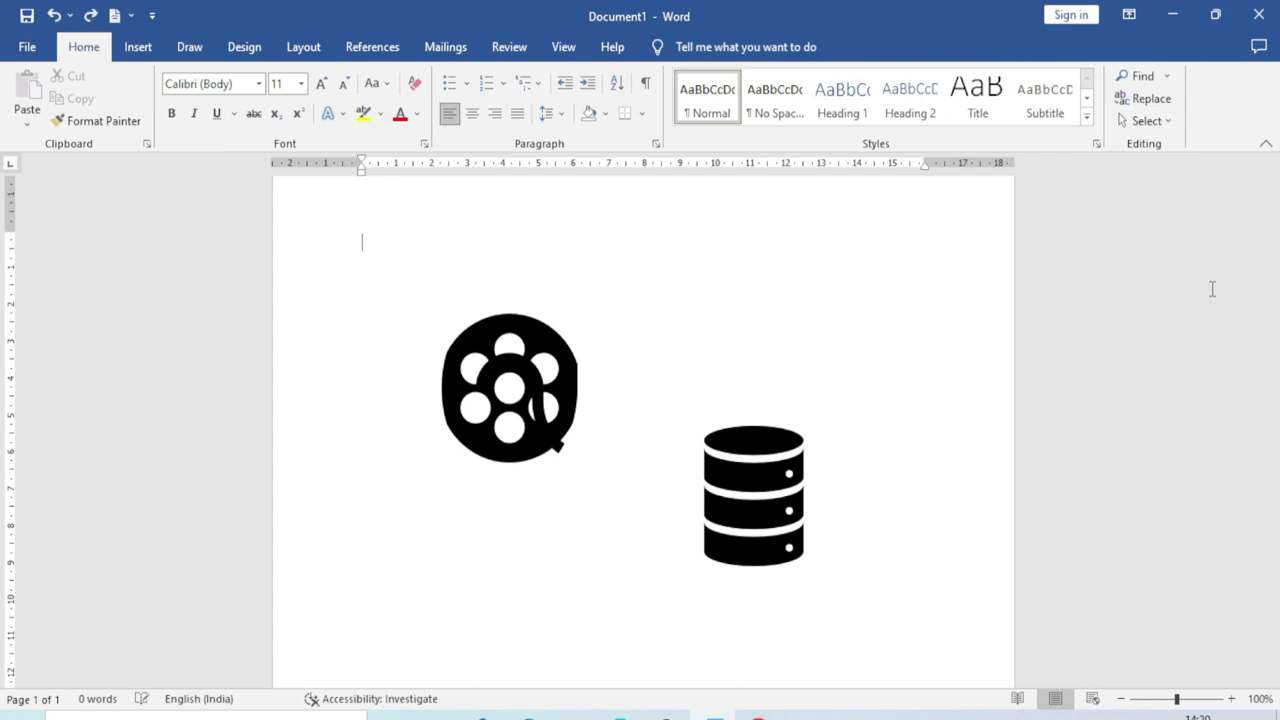
key(ctrl+z)
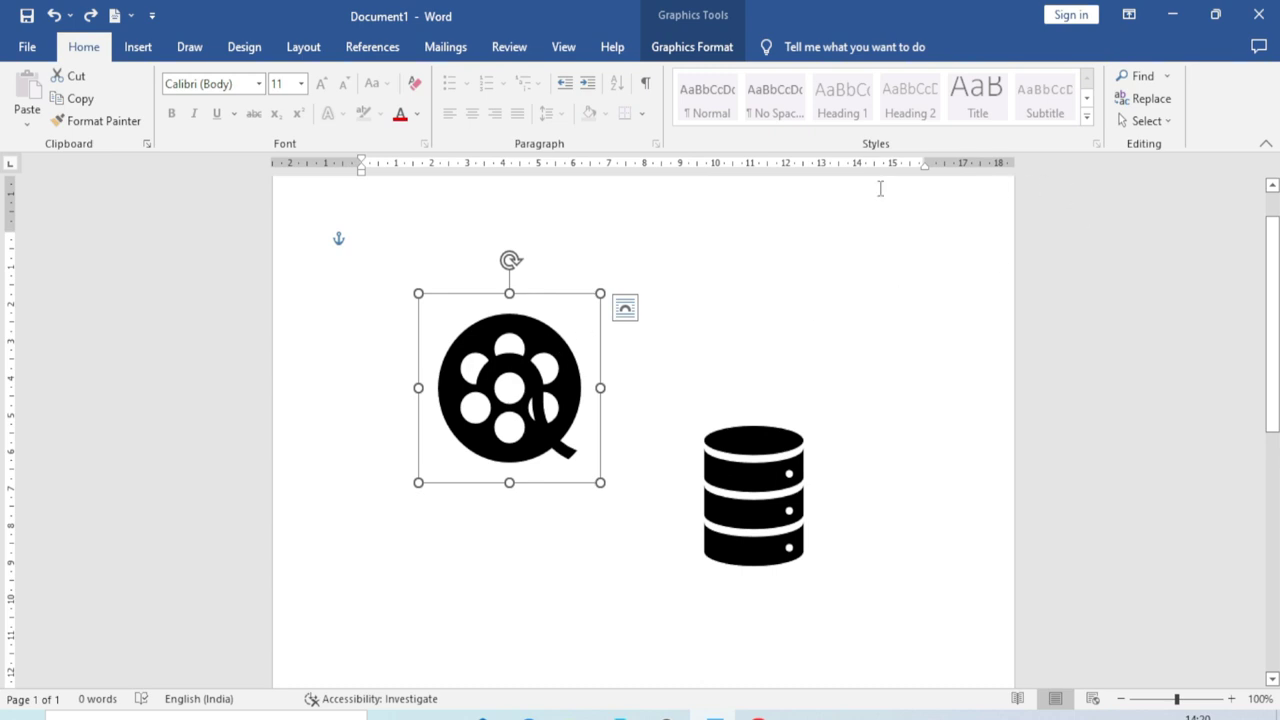
Step: Raise the film reel's height and width from 5.11 cm to 5.9 cm
click(680, 47)
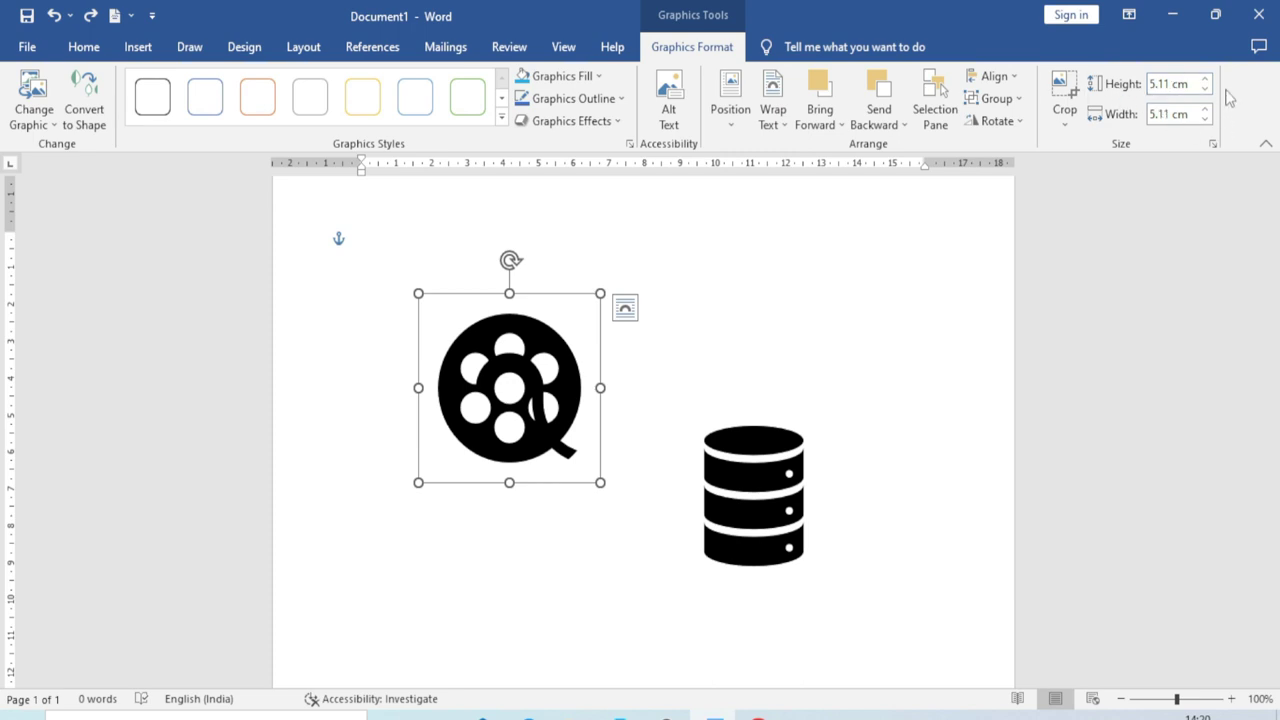
click(1206, 79)
click(1206, 79)
click(1206, 79)
click(1206, 79)
click(1206, 79)
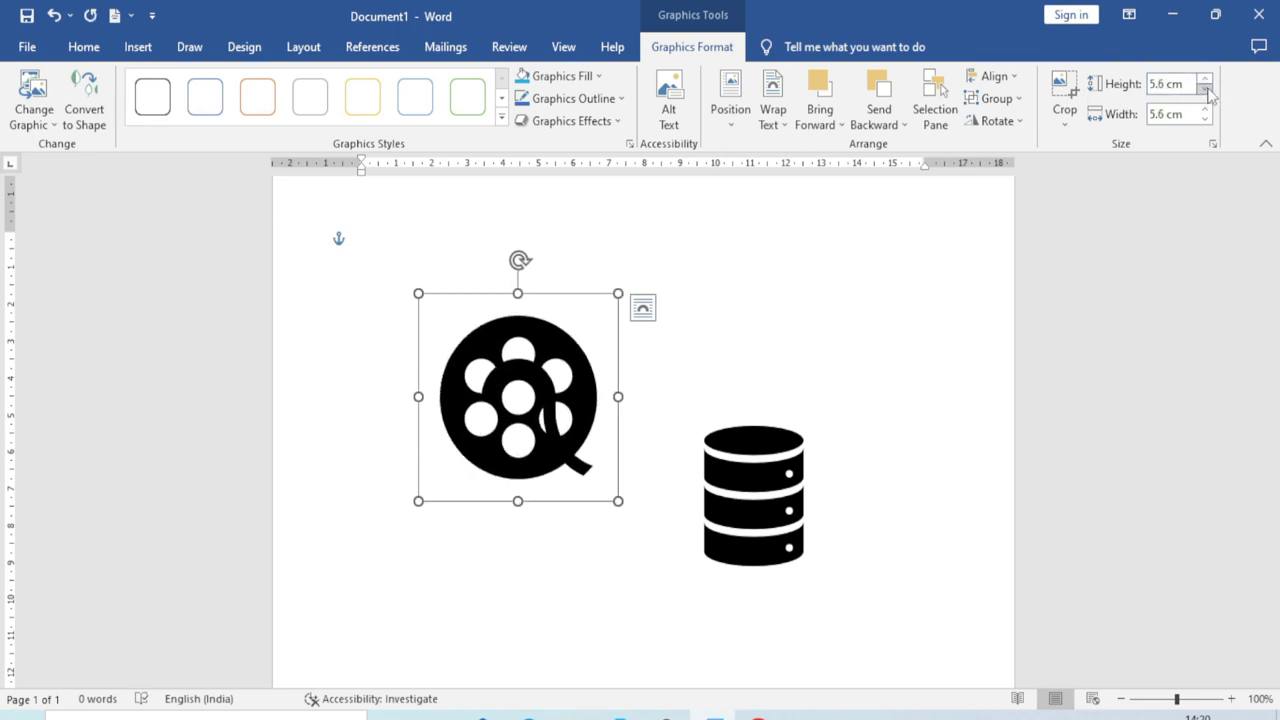
click(1206, 110)
click(1206, 110)
click(1206, 110)
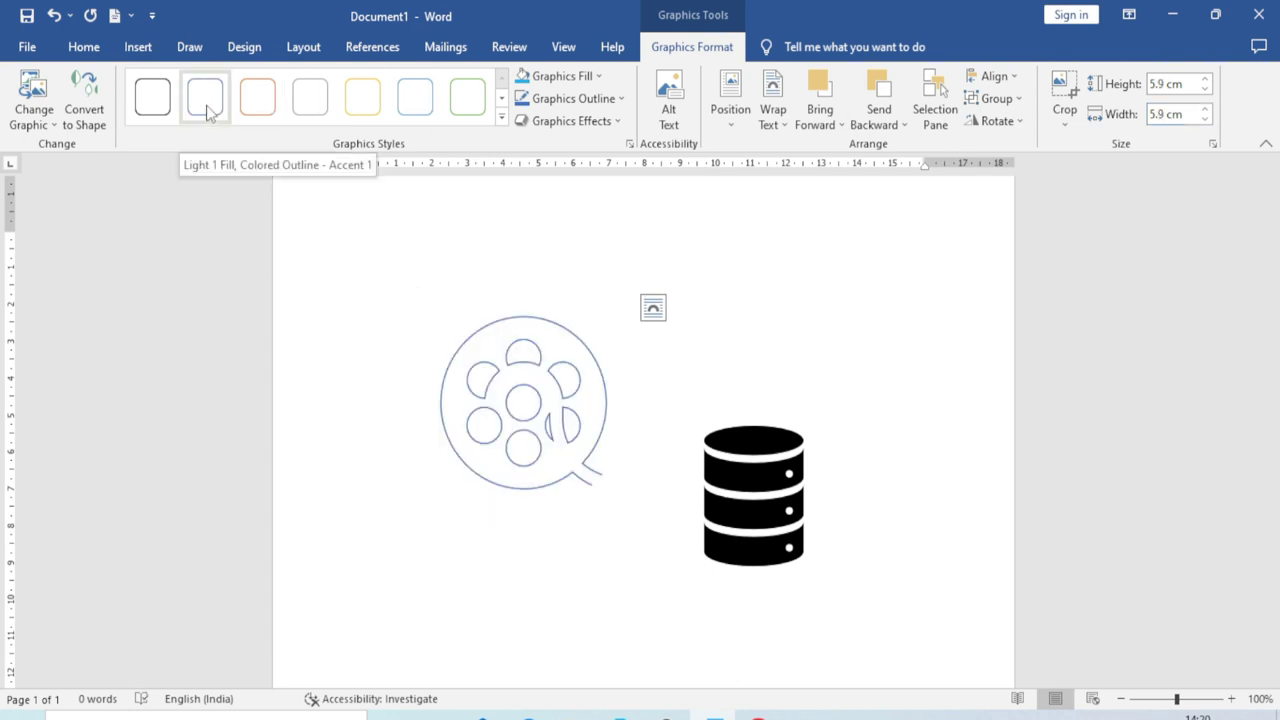
Step: Switch the ribbon to the Insert tab to reach content-insertion tools
click(138, 47)
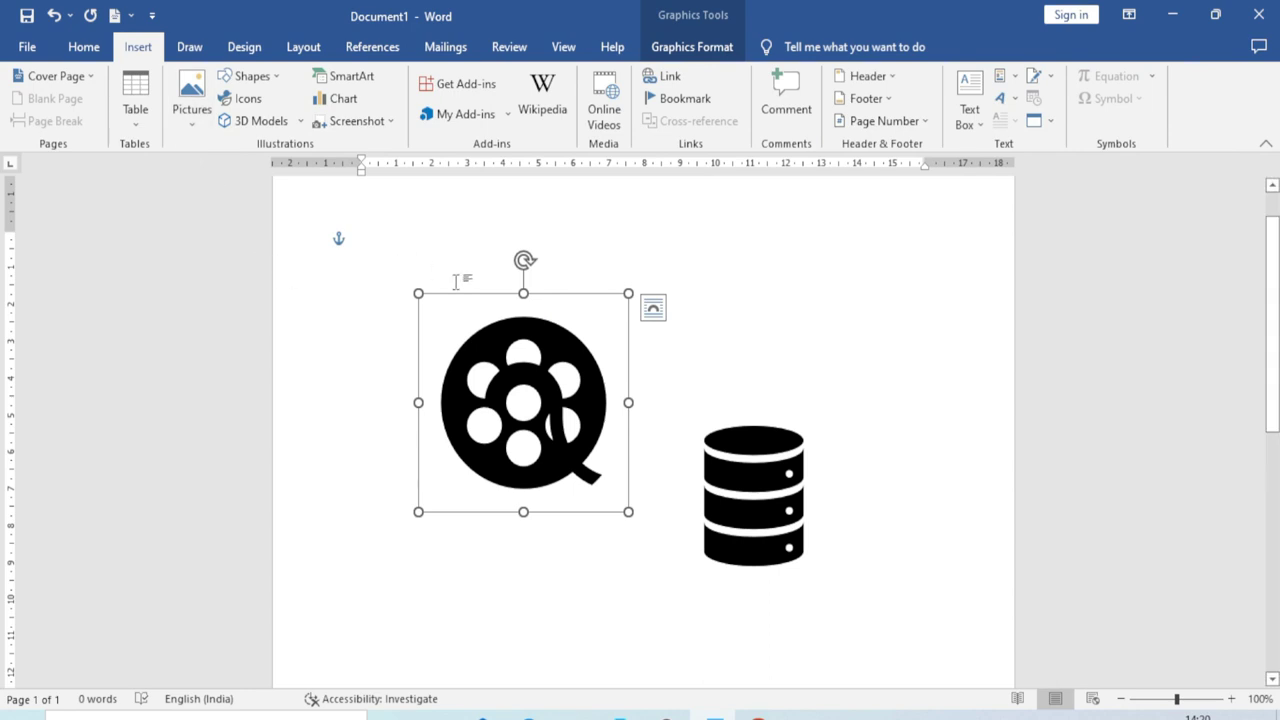